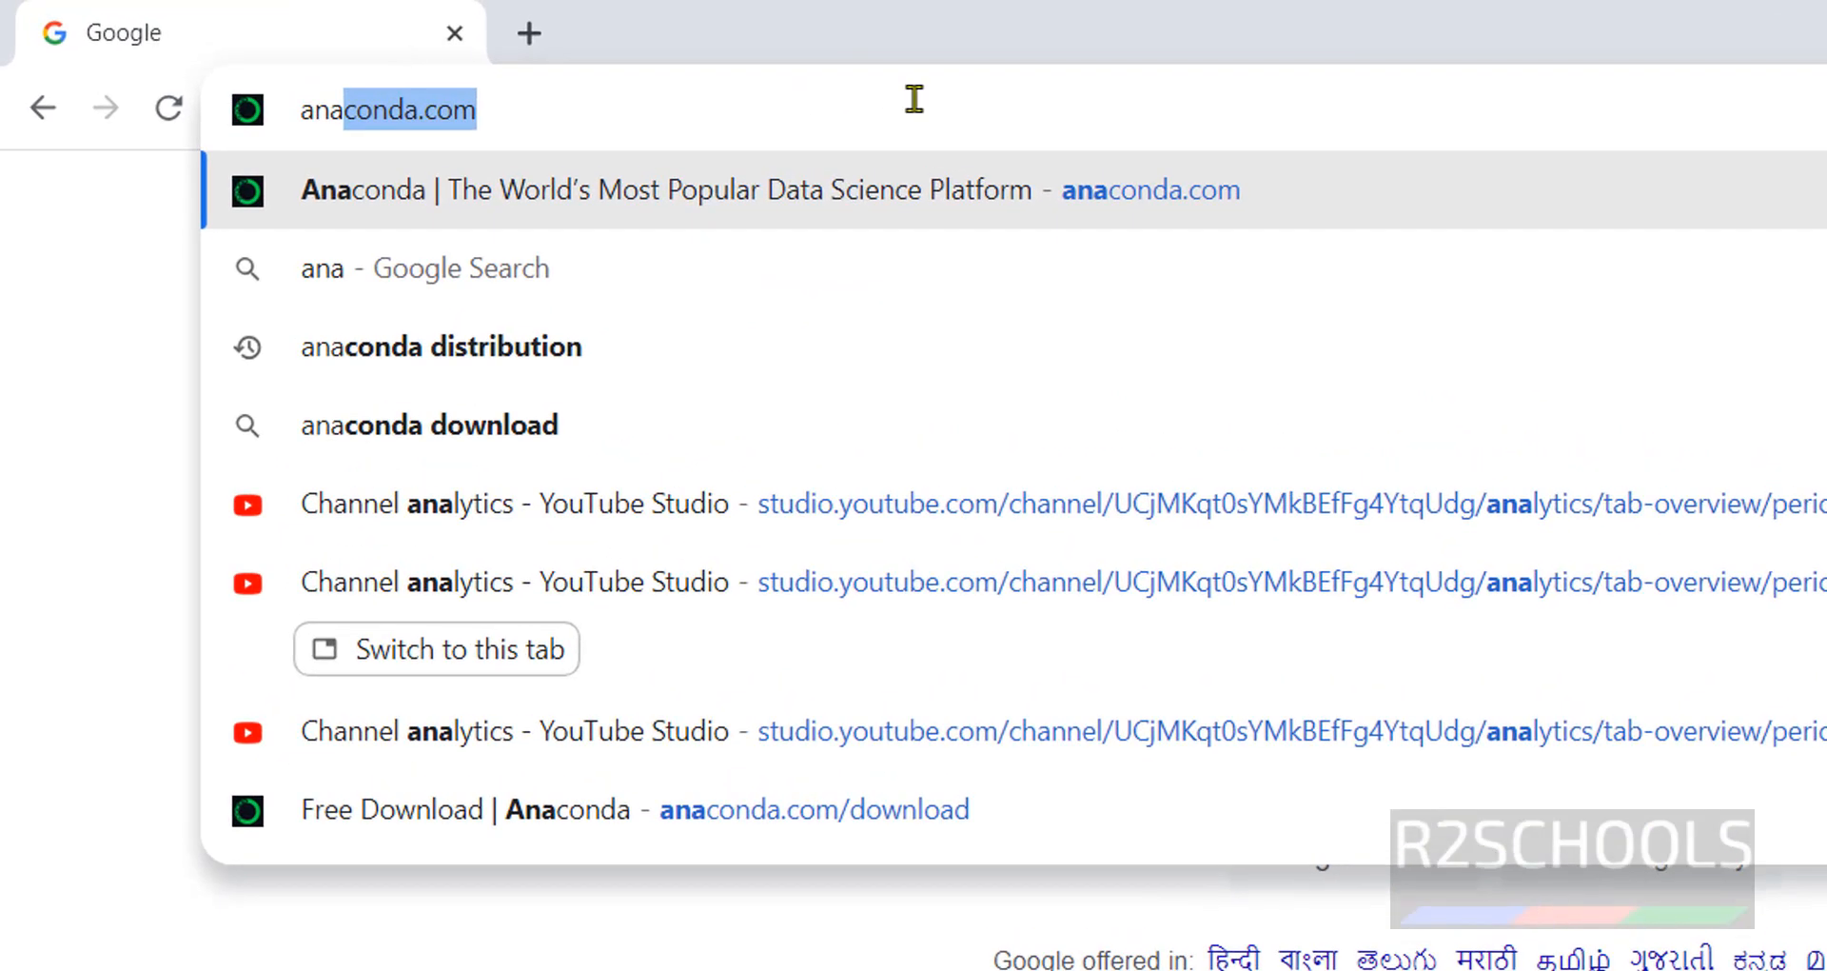
Go to anaconda.com and open its Free Download page
{"action": "type", "text": "conda.com"}
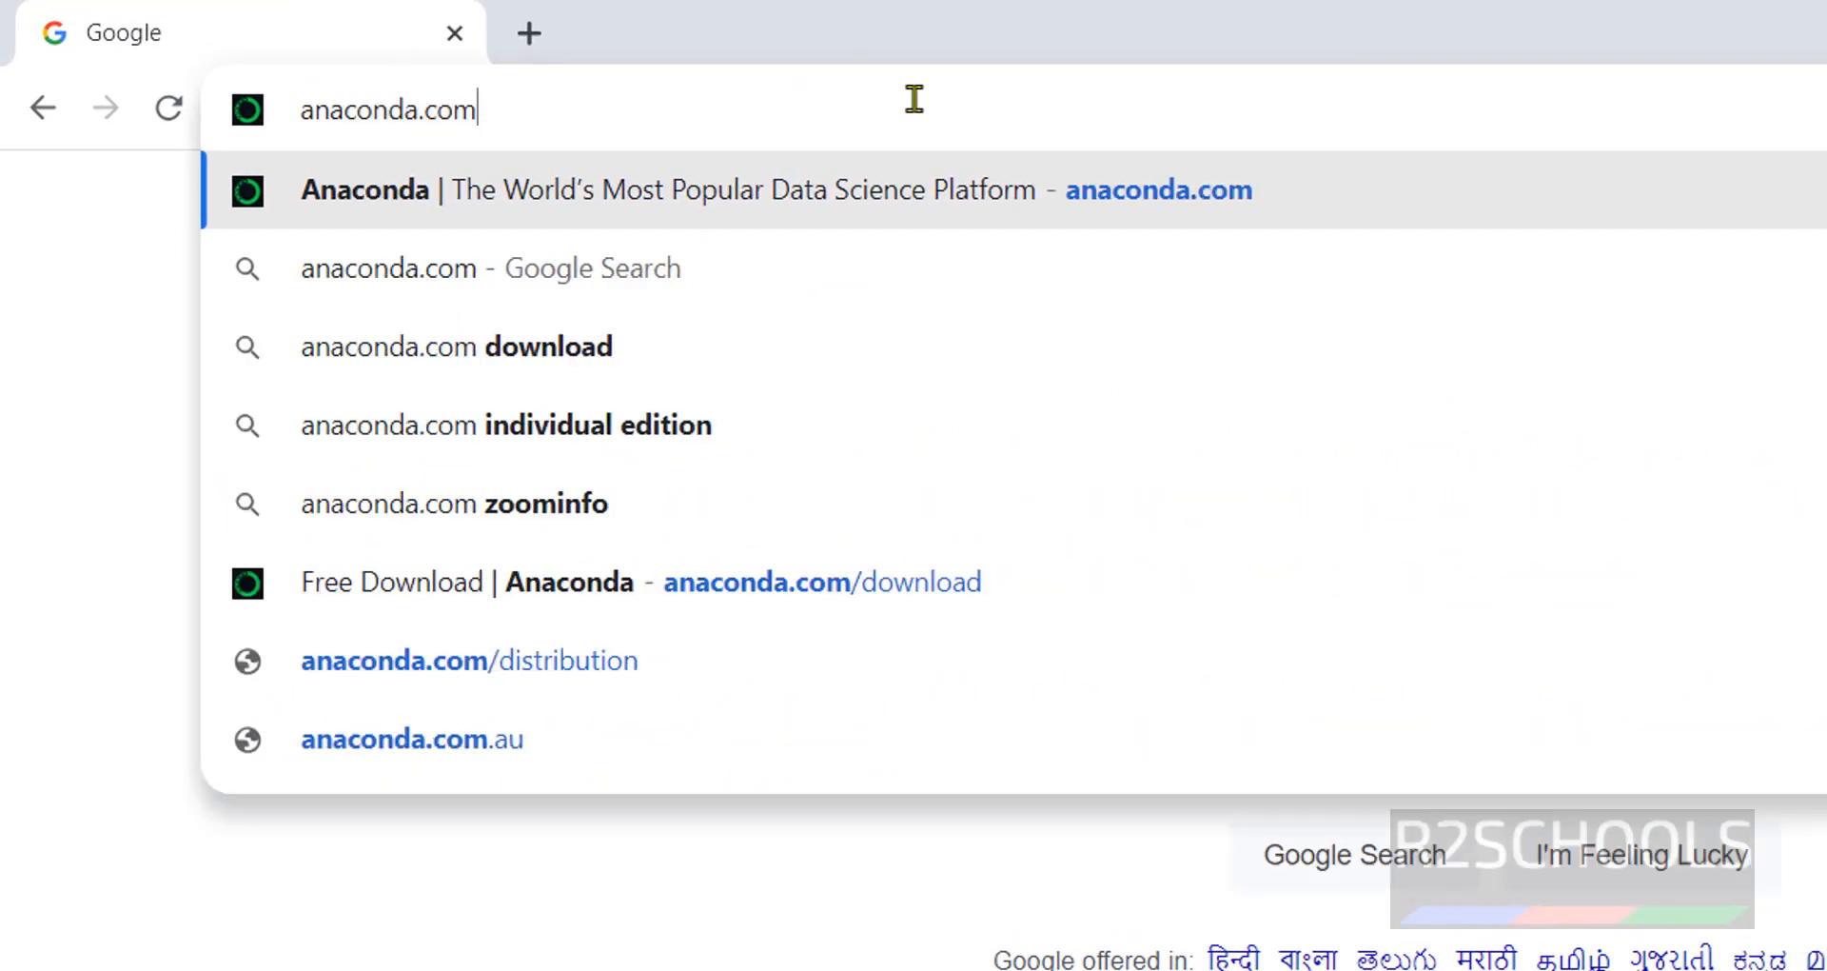
{"action": "key", "text": "Return"}
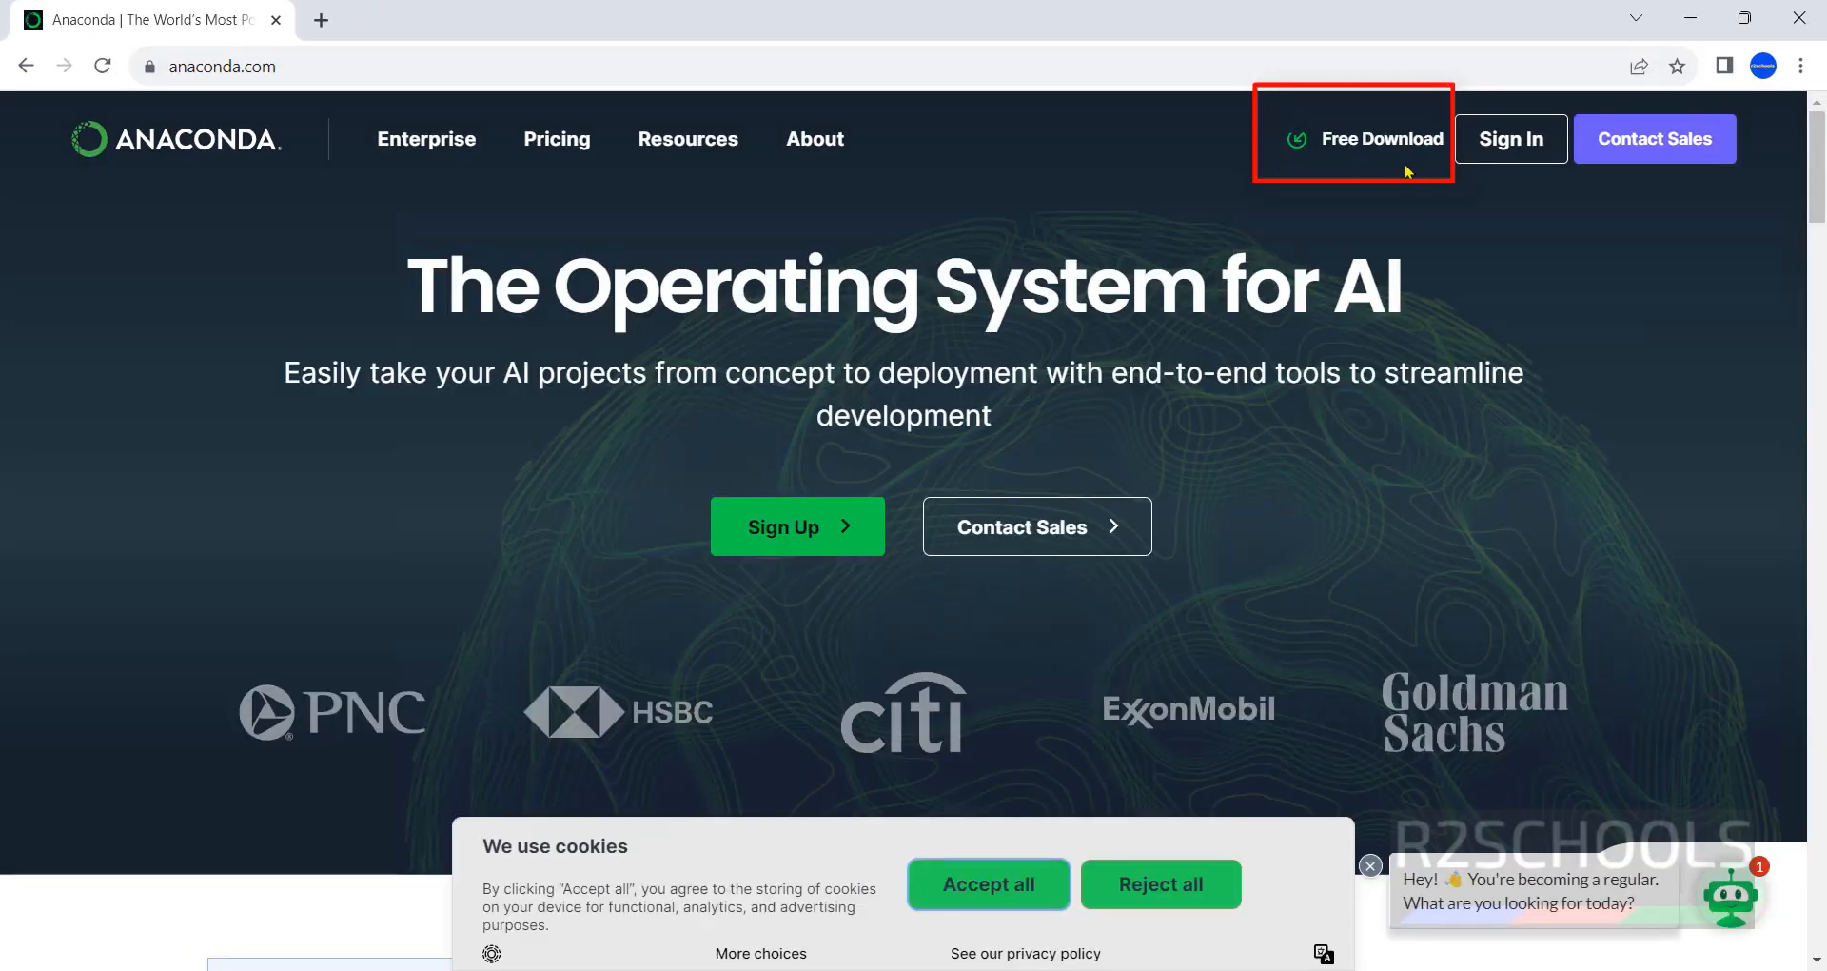
{"action": "left_click", "coordinate": [1407, 172]}
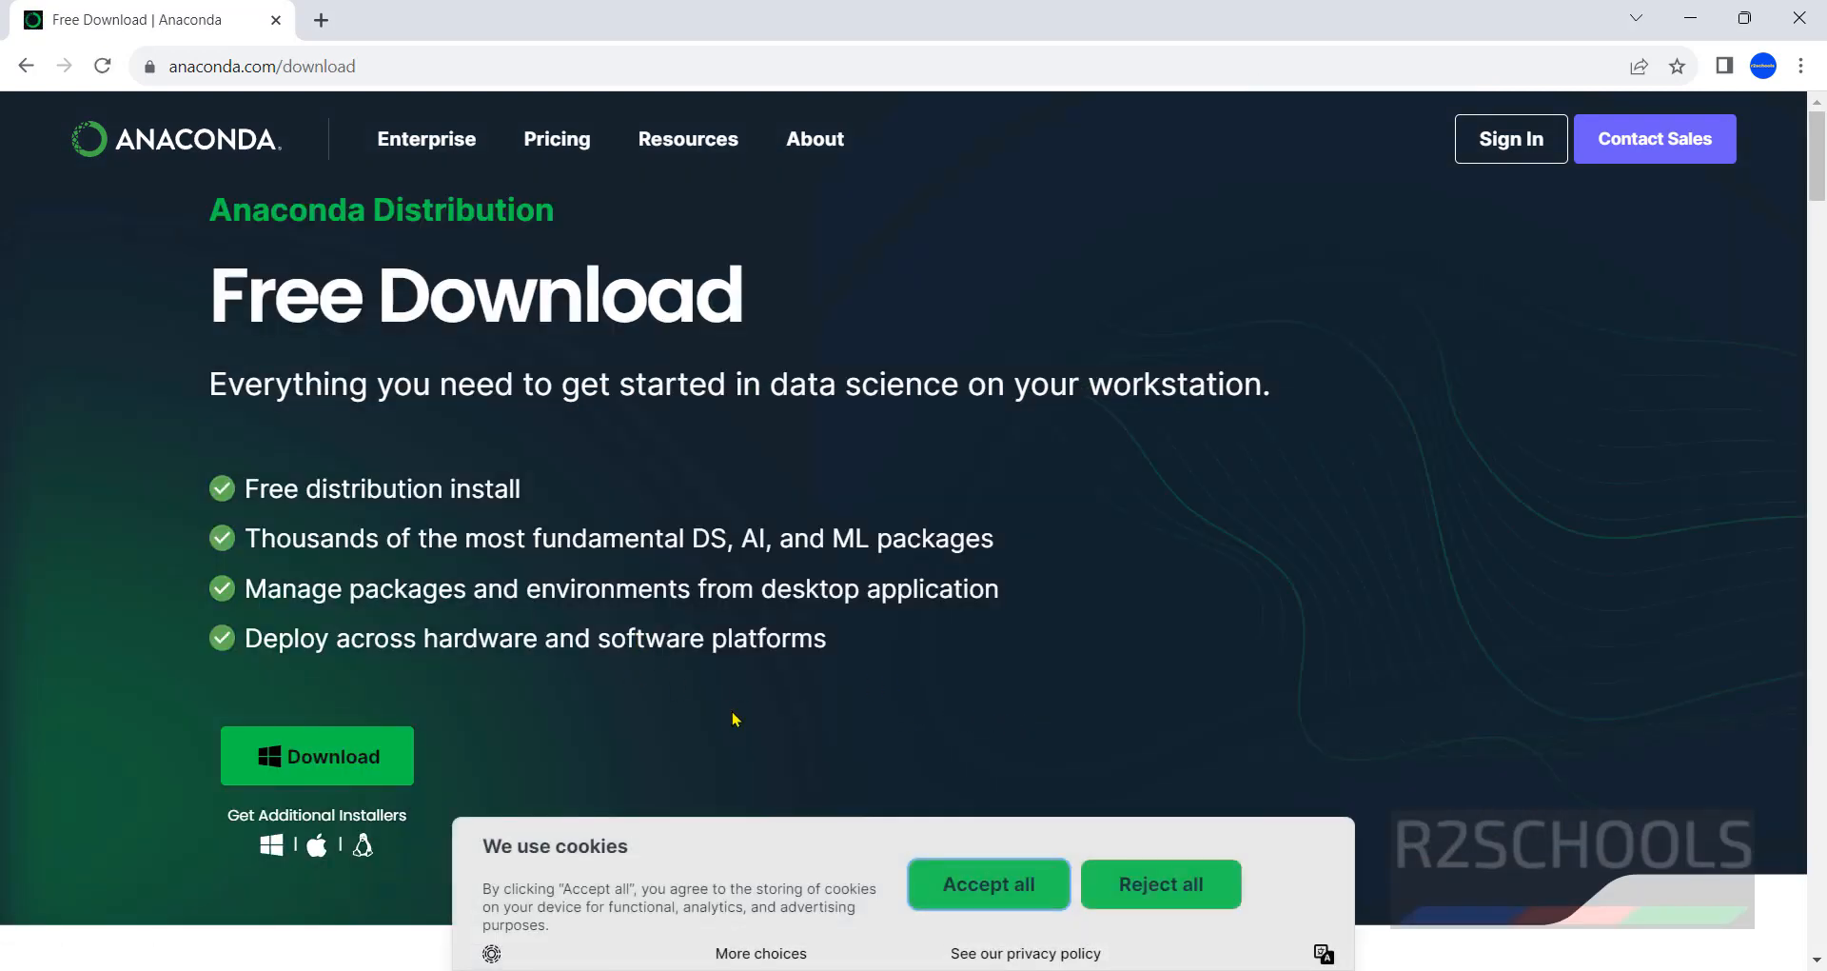
Accept all cookies and download the Anaconda Distribution installer for Windows
{"action": "left_click", "coordinate": [956, 881]}
{"action": "scroll", "coordinate": [1047, 676], "scroll_direction": "down", "scroll_amount": 5}
{"action": "scroll", "coordinate": [934, 491], "scroll_direction": "up", "scroll_amount": 3}
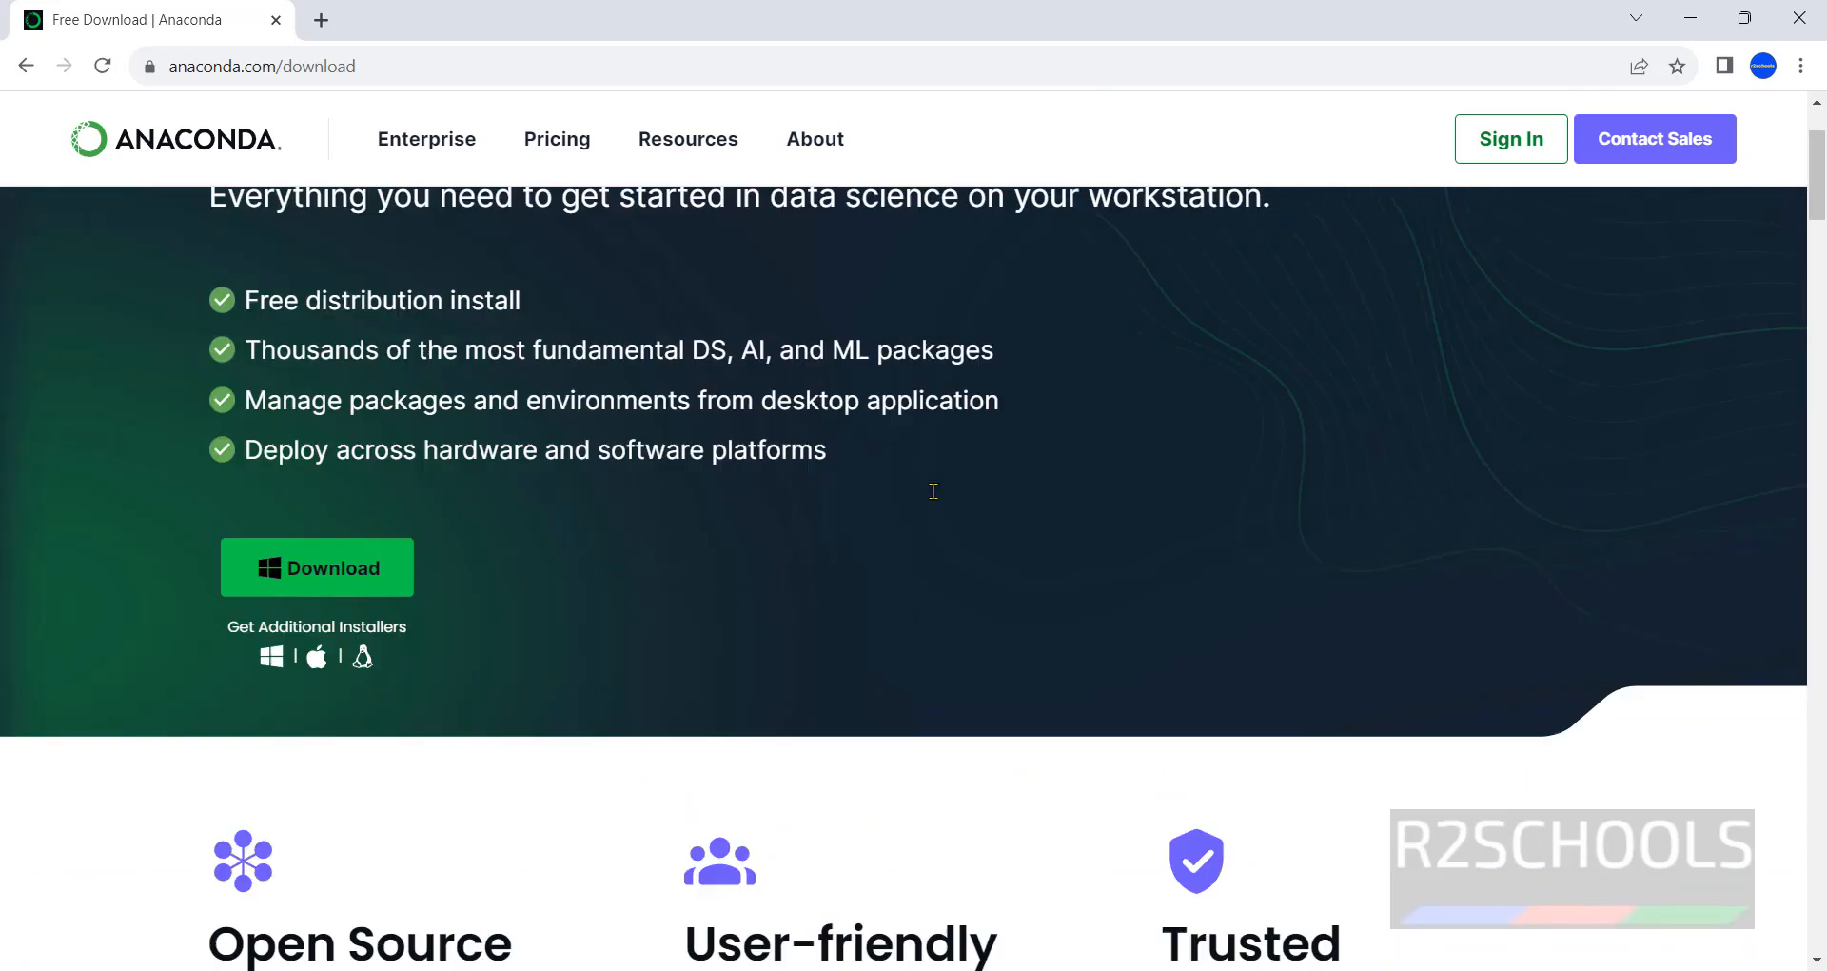
{"action": "scroll", "coordinate": [934, 491], "scroll_direction": "up", "scroll_amount": 2}
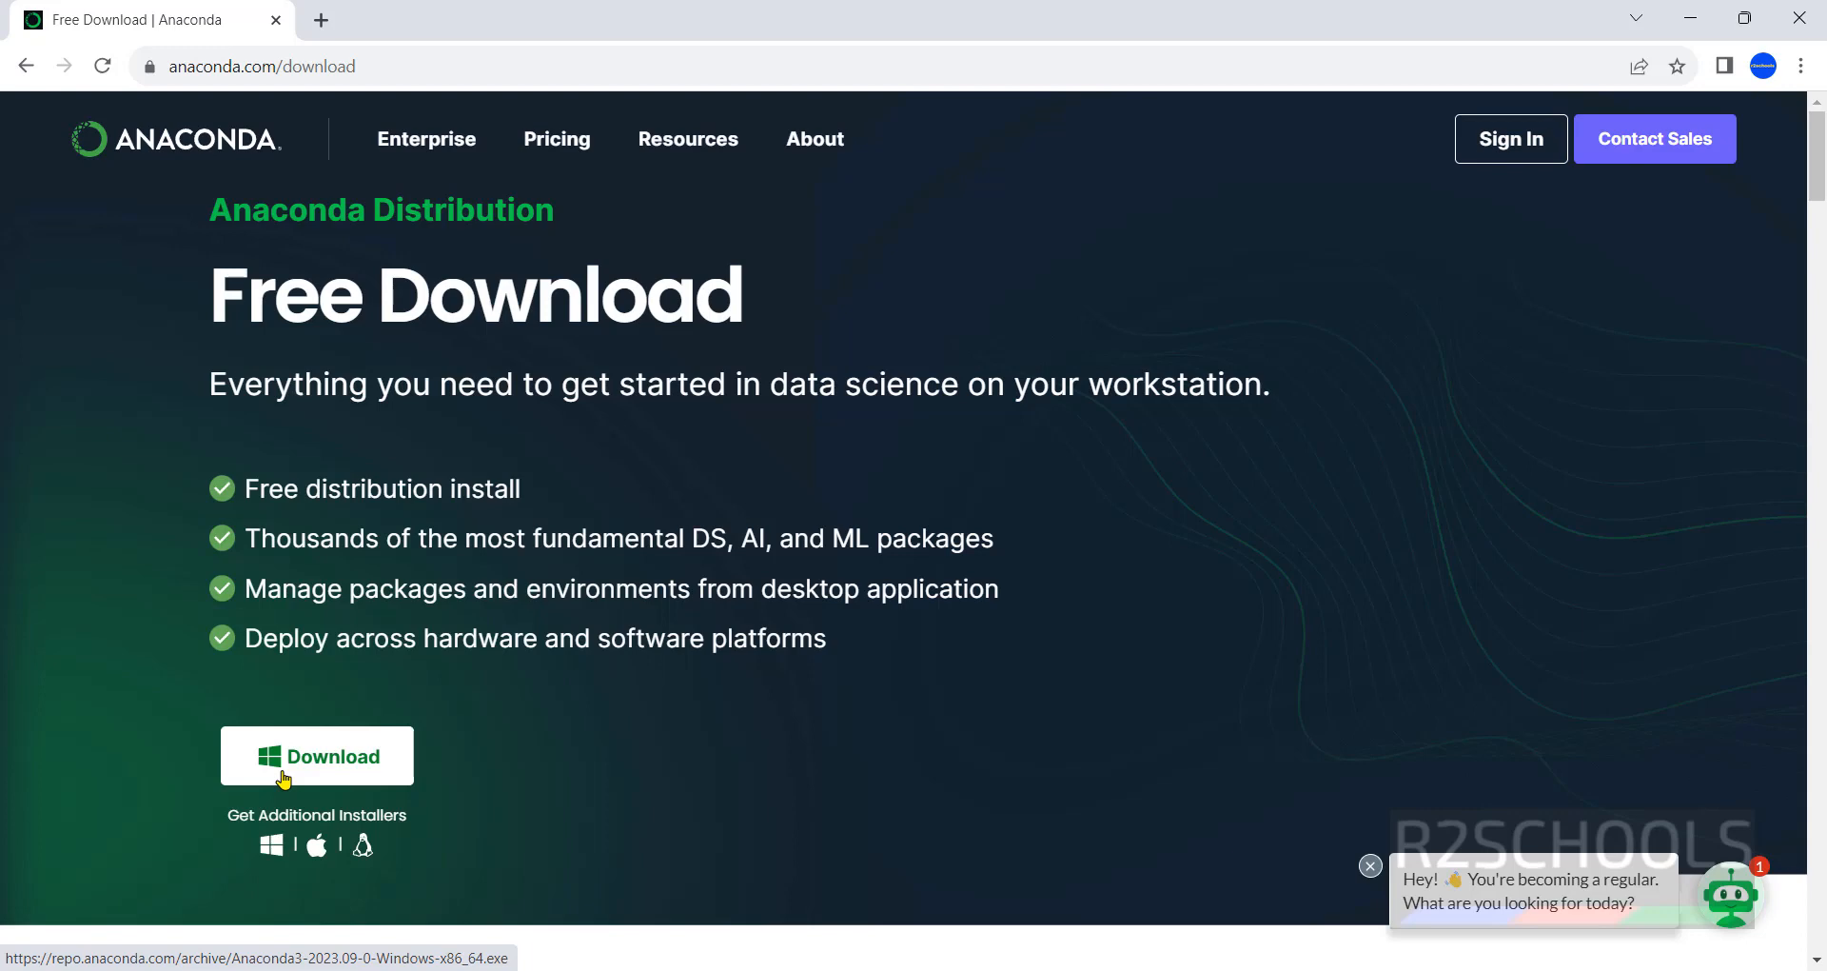
{"action": "left_click", "coordinate": [283, 776]}
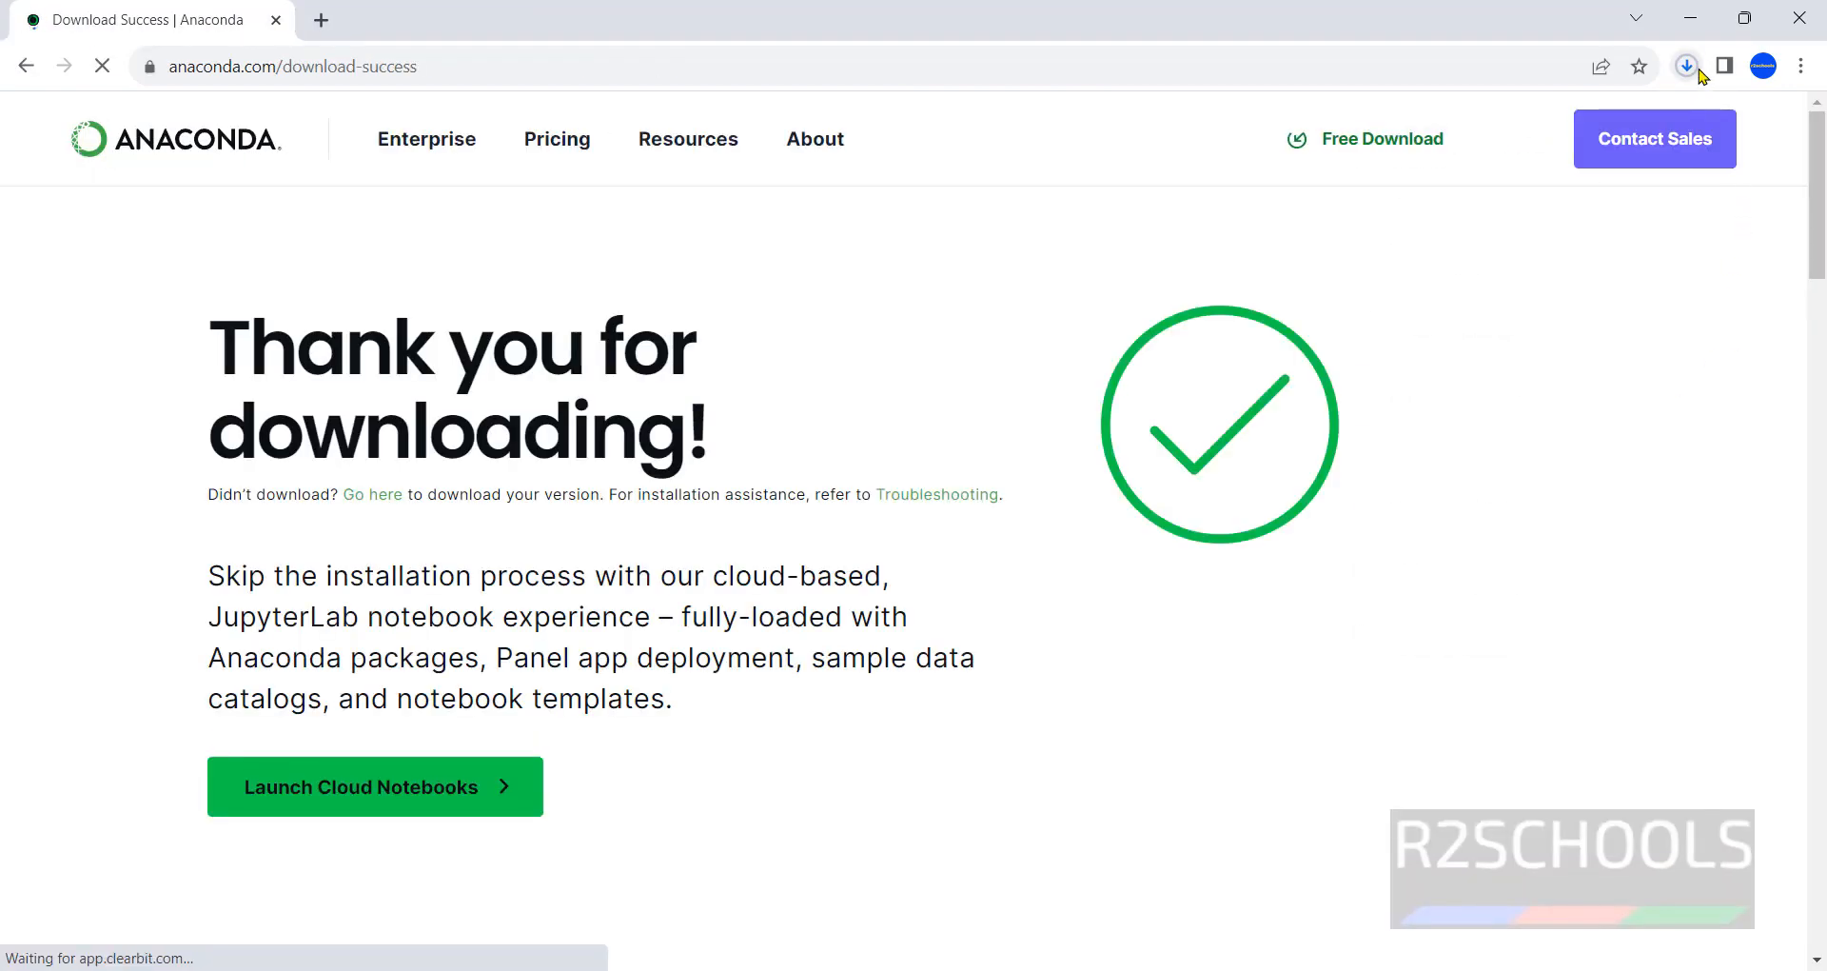
Open the full download history and remove all of yesterday's entries, keeping only the Anaconda3 installer
{"action": "left_click", "coordinate": [1687, 66]}
{"action": "left_click", "coordinate": [1431, 700]}
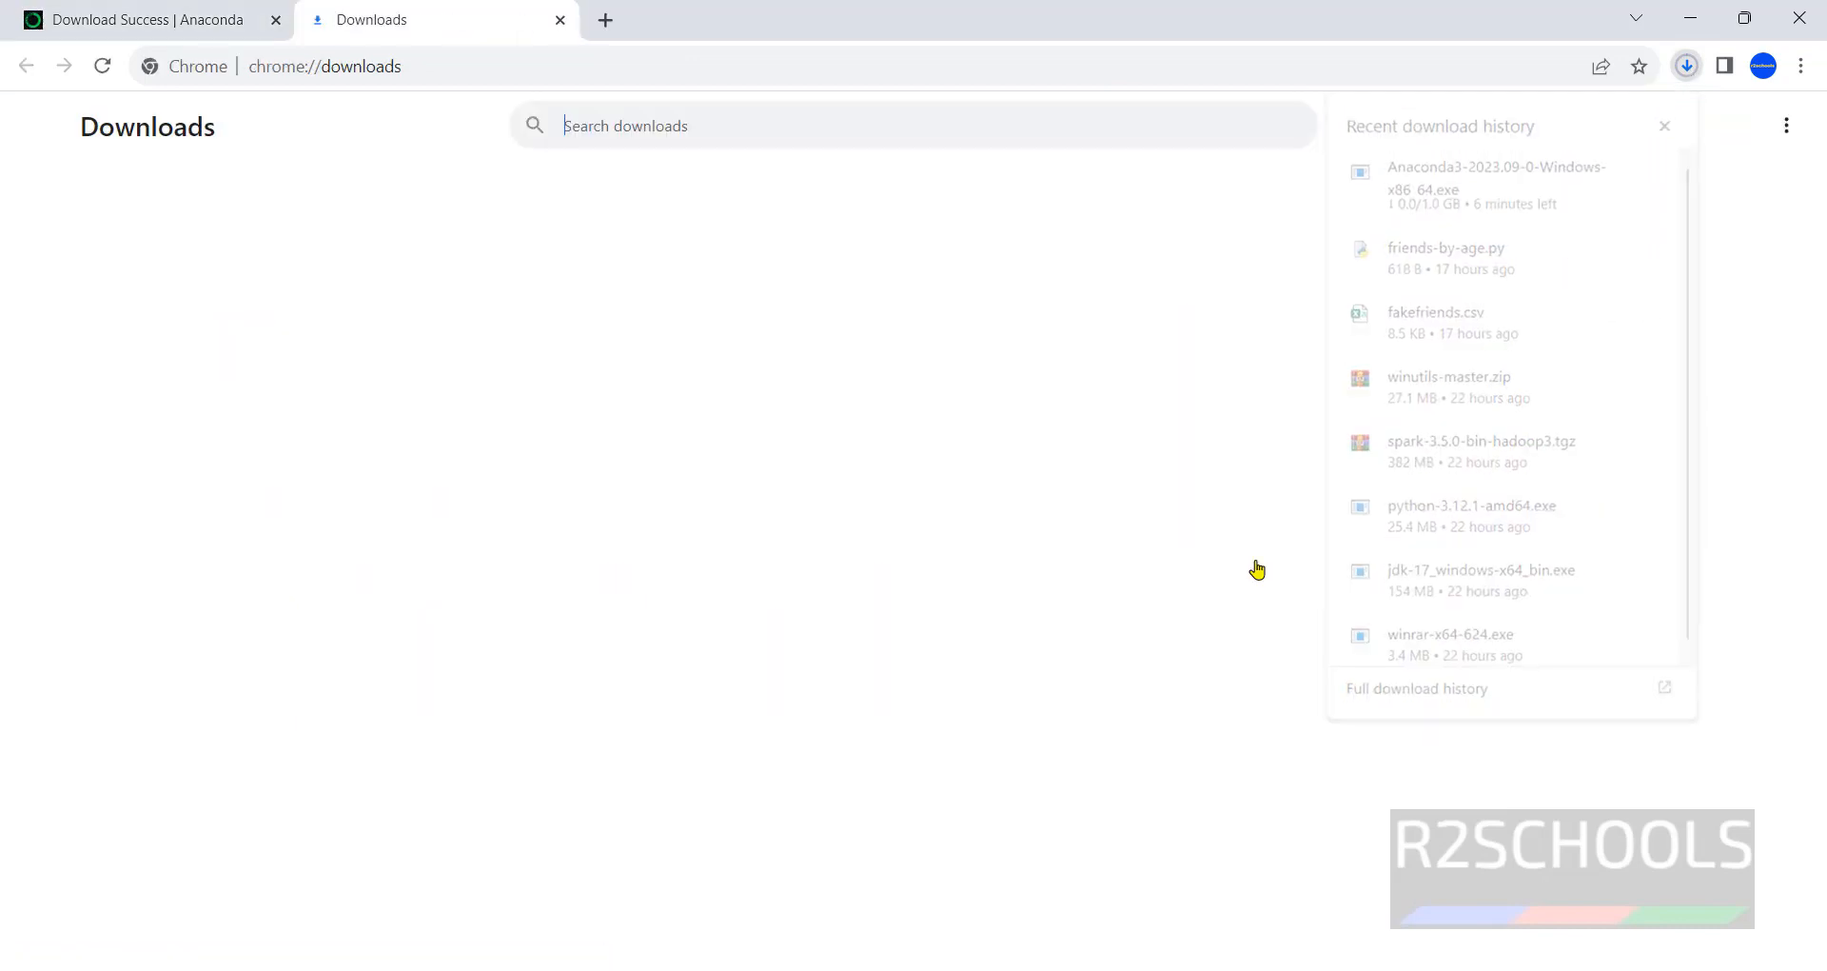
{"action": "left_click", "coordinate": [1273, 568]}
{"action": "left_click", "coordinate": [1273, 568]}
{"action": "left_click", "coordinate": [1273, 569]}
{"action": "left_click", "coordinate": [1269, 568]}
{"action": "left_click", "coordinate": [1269, 568]}
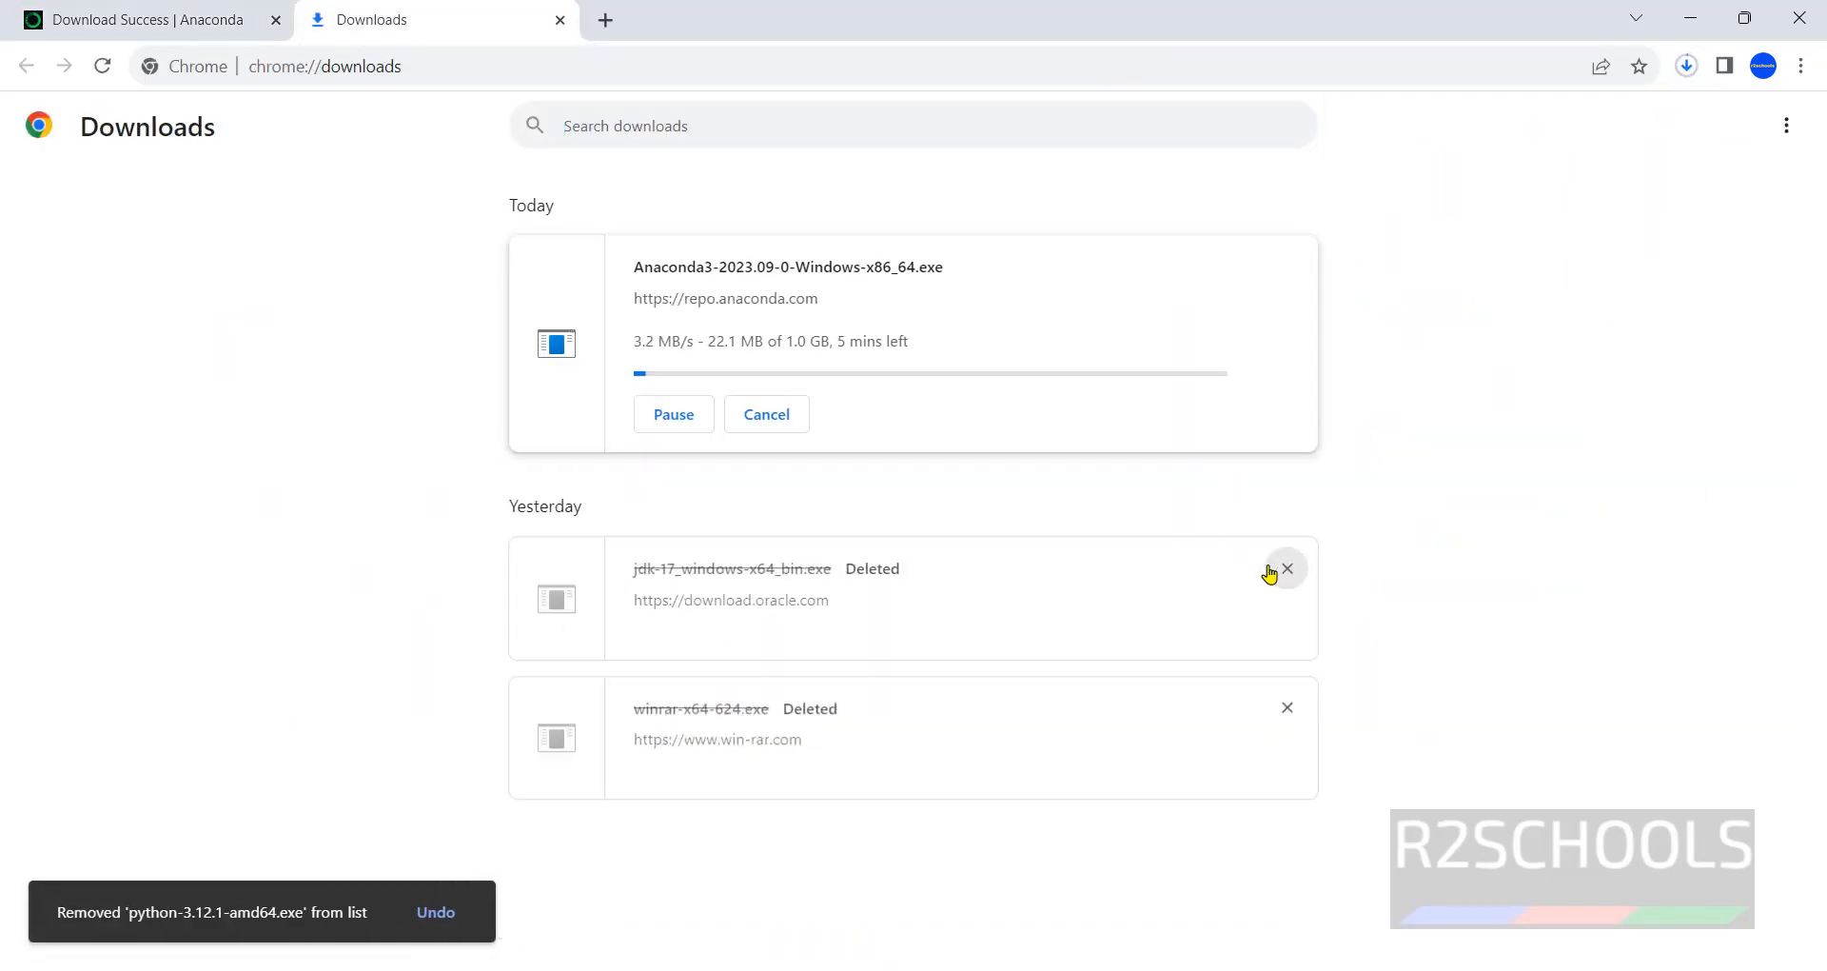
{"action": "left_click", "coordinate": [1270, 568]}
{"action": "left_click", "coordinate": [1270, 569]}
{"action": "left_click", "coordinate": [1270, 568]}
{"action": "left_click", "coordinate": [869, 573]}
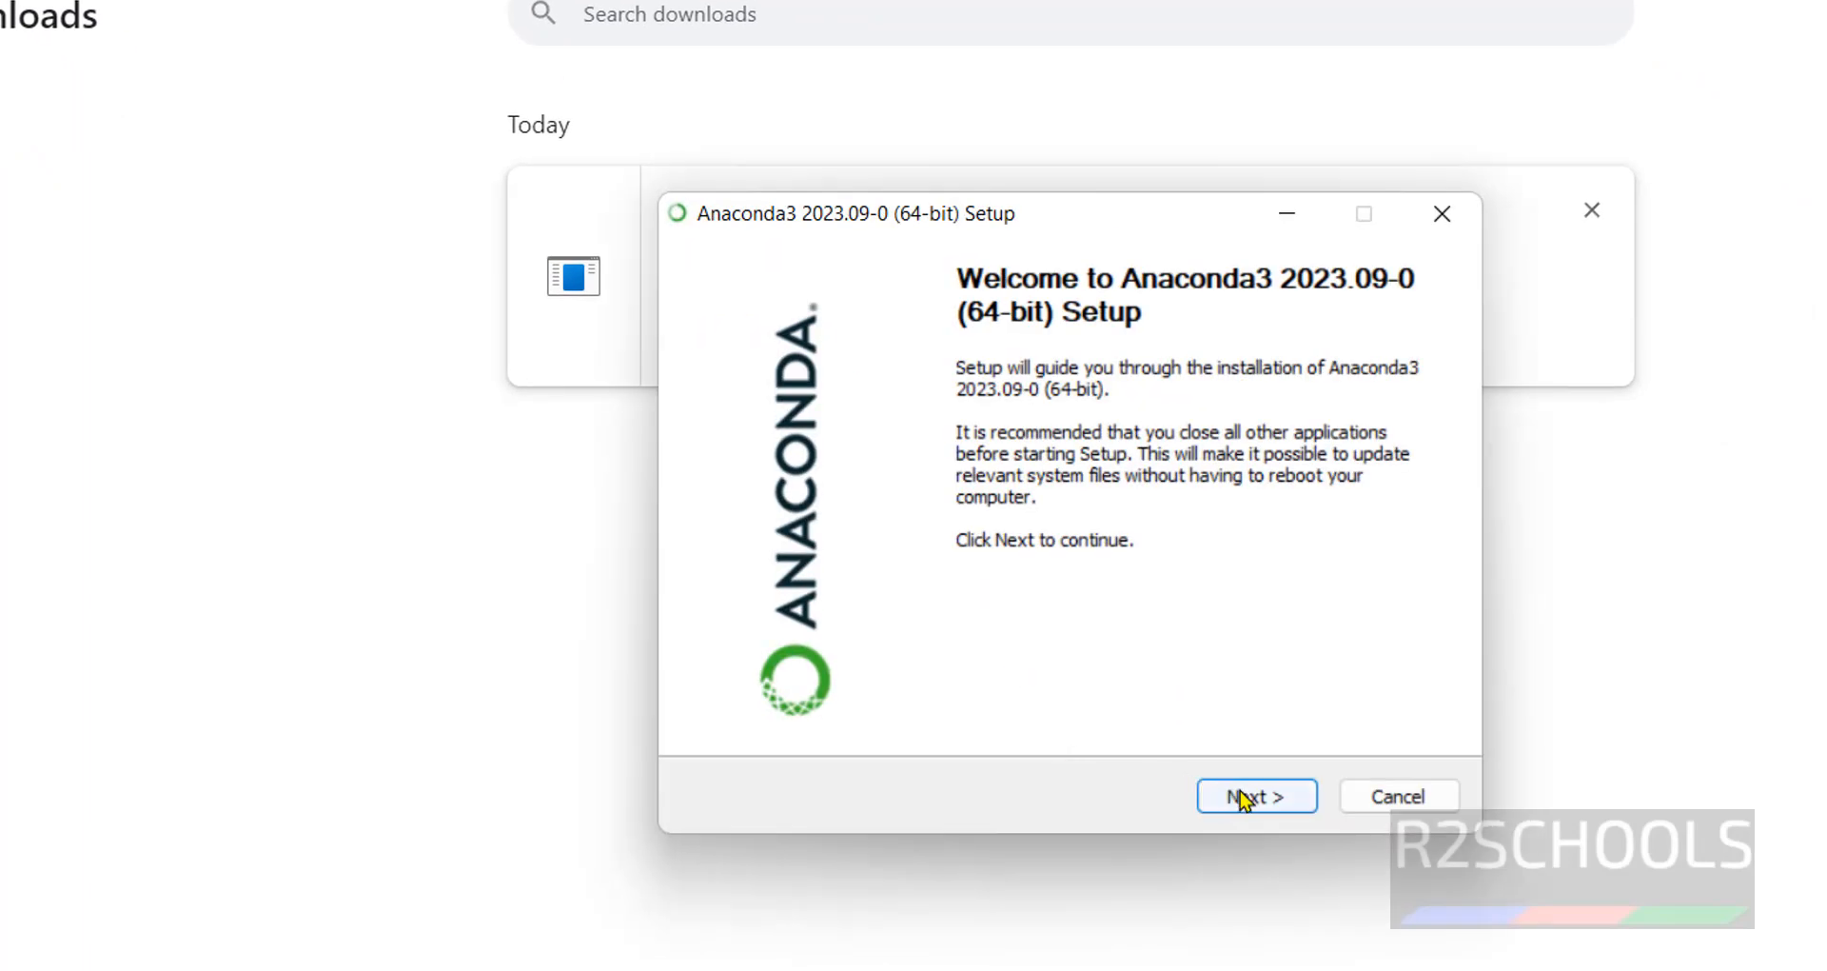
Start the Anaconda3 setup and accept the license agreement
{"action": "left_click", "coordinate": [1241, 795]}
{"action": "scroll", "coordinate": [1208, 561], "scroll_direction": "down", "scroll_amount": 3}
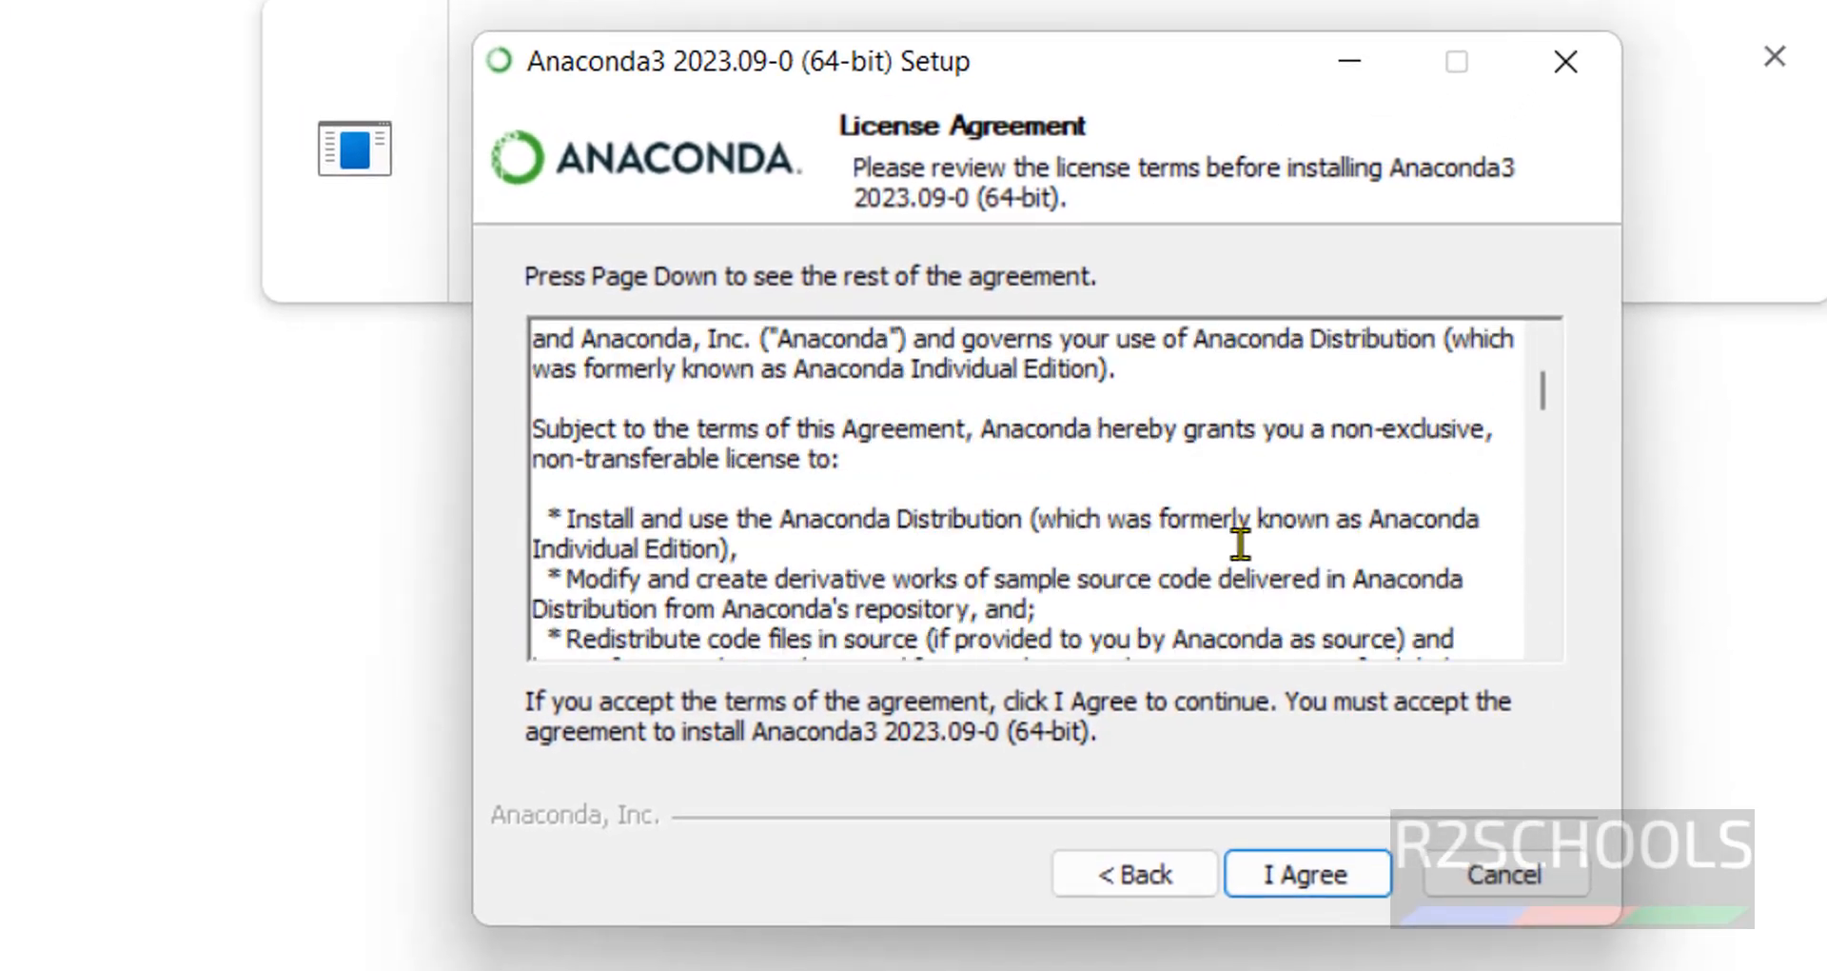
{"action": "scroll", "coordinate": [1240, 542], "scroll_direction": "down", "scroll_amount": 3}
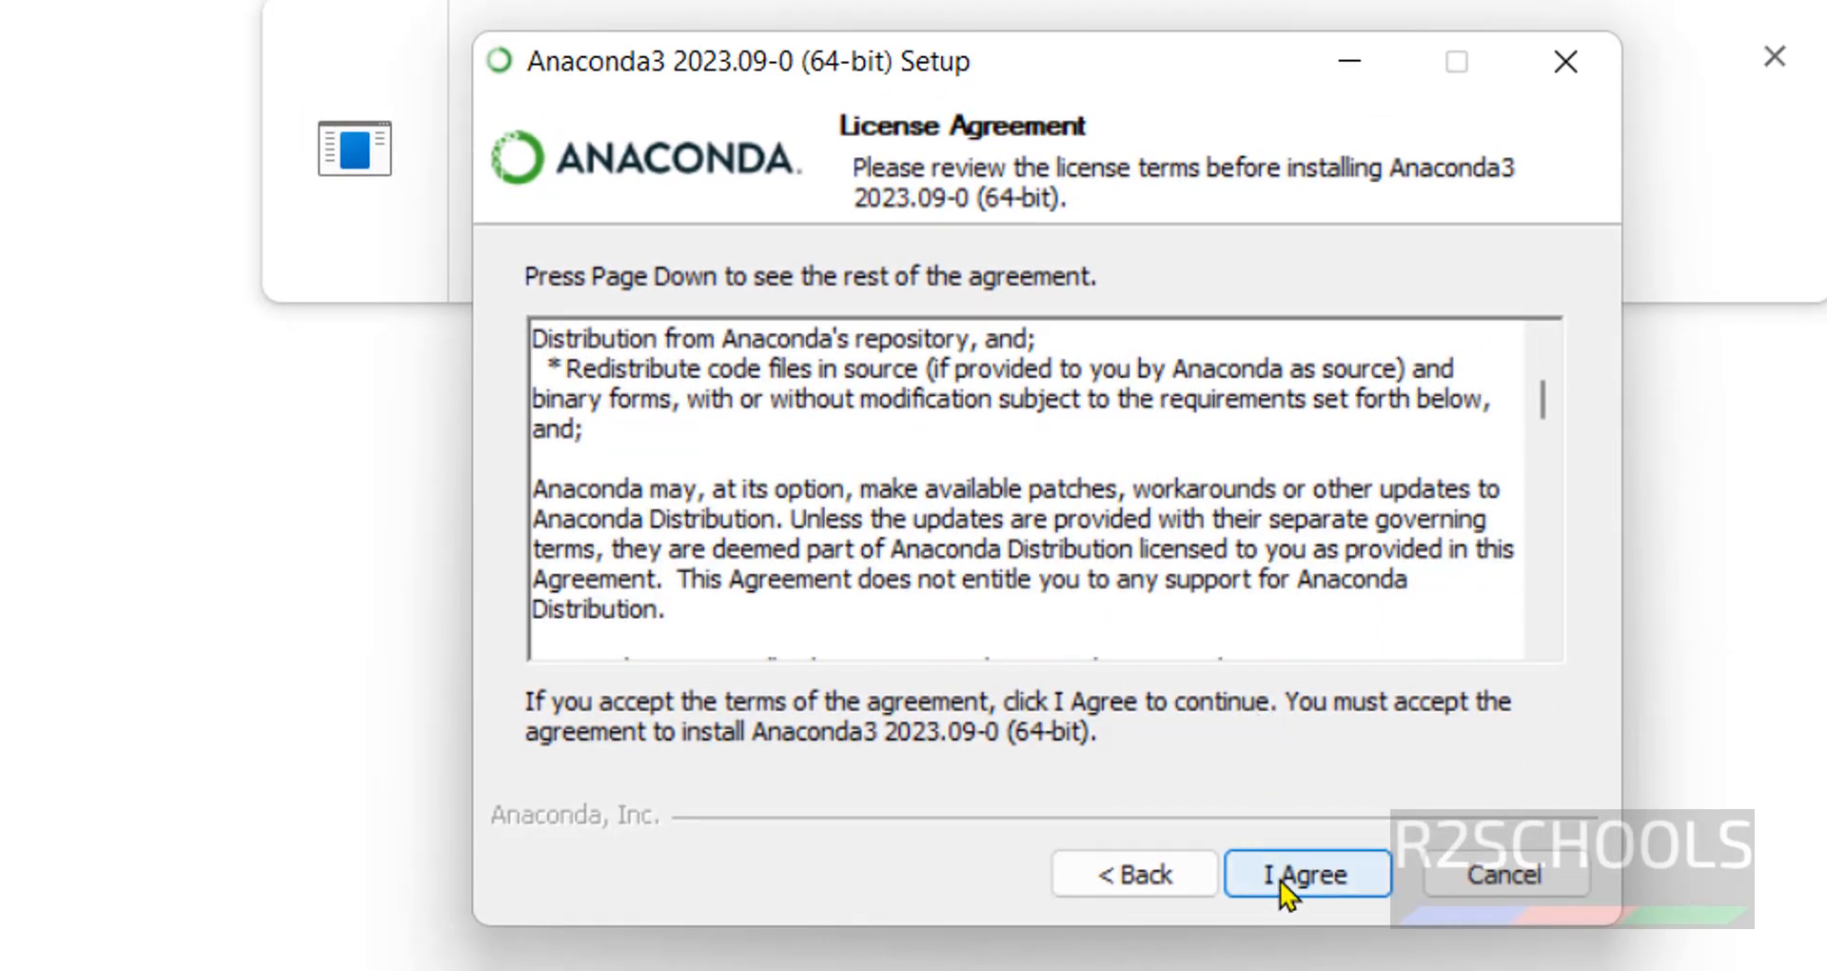
{"action": "left_click", "coordinate": [1307, 882]}
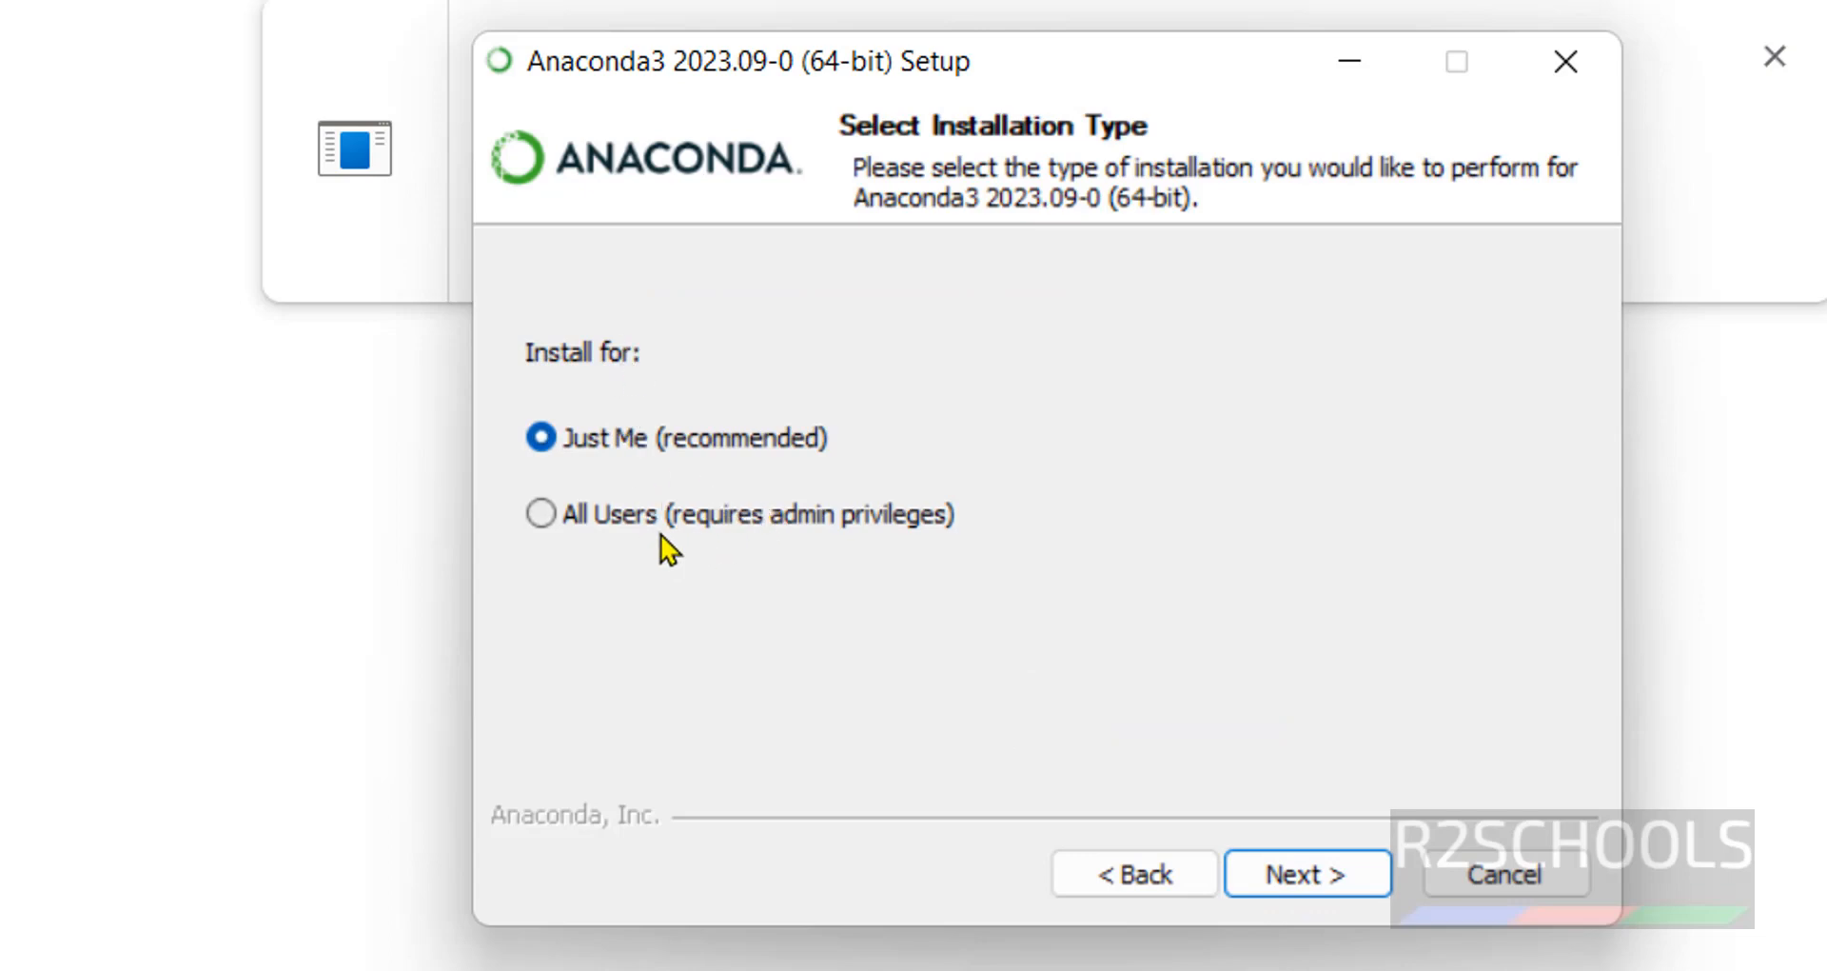
Choose the Just Me (recommended) installation type and continue to the install location
{"action": "left_click", "coordinate": [681, 521]}
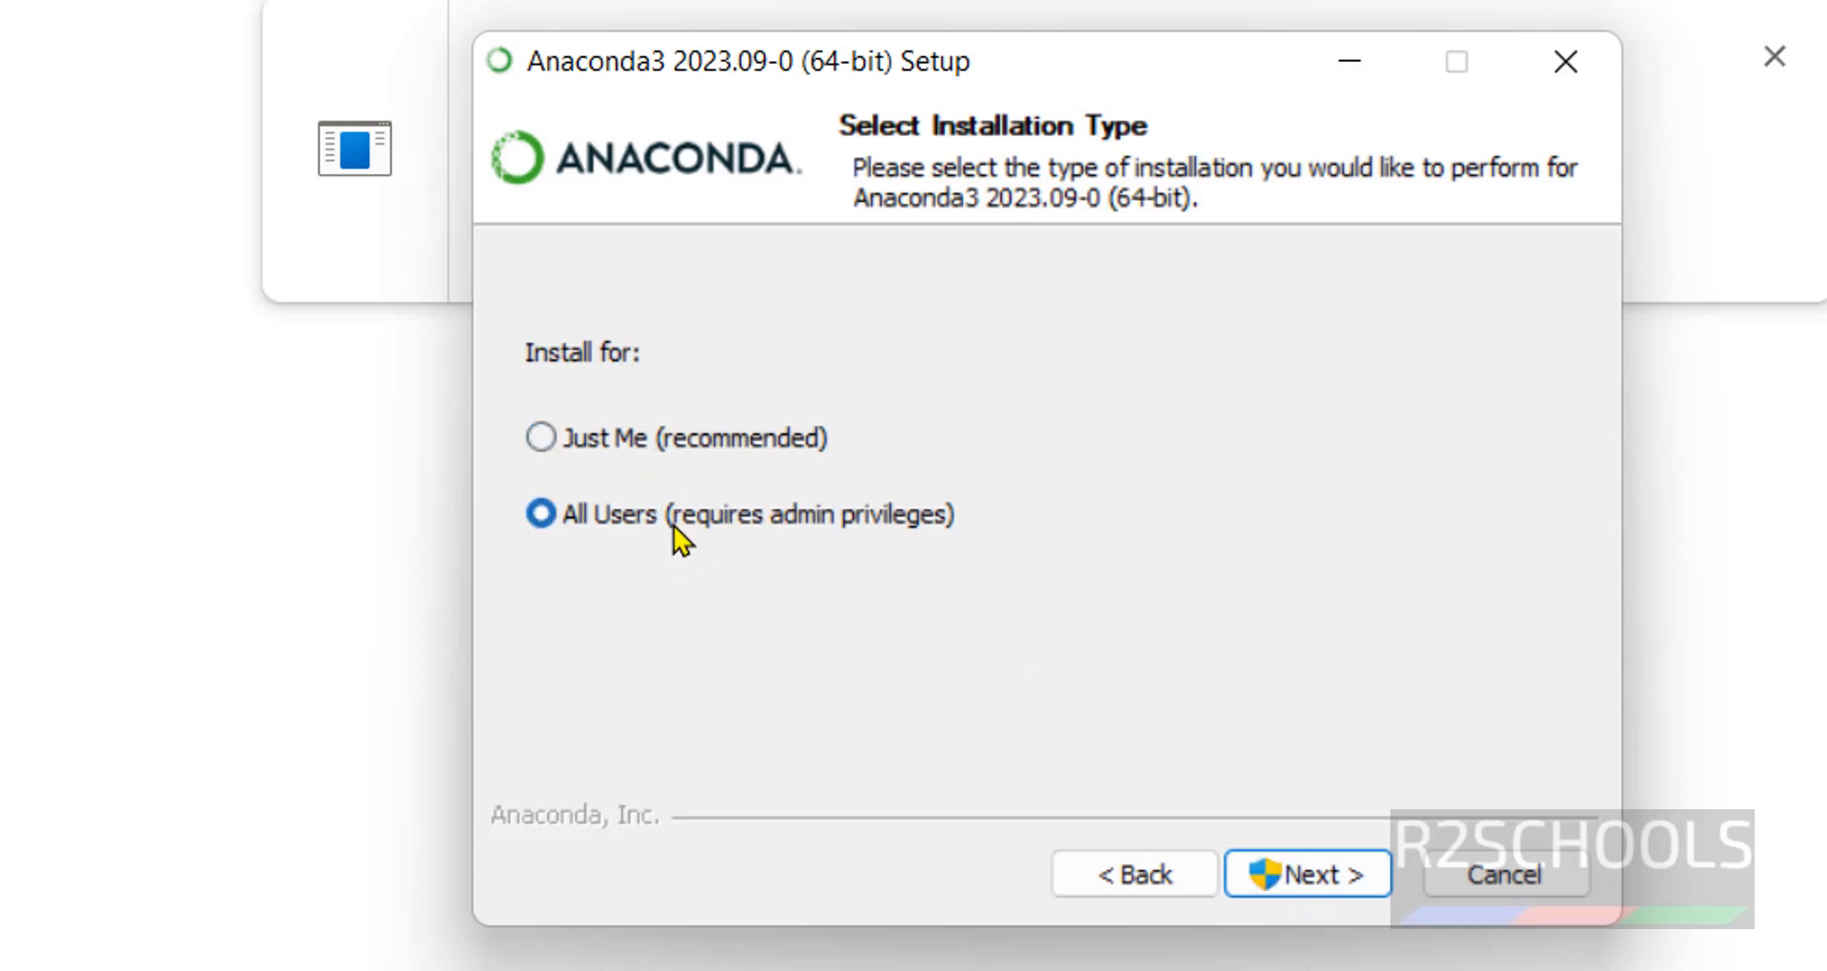
{"action": "left_click", "coordinate": [641, 458]}
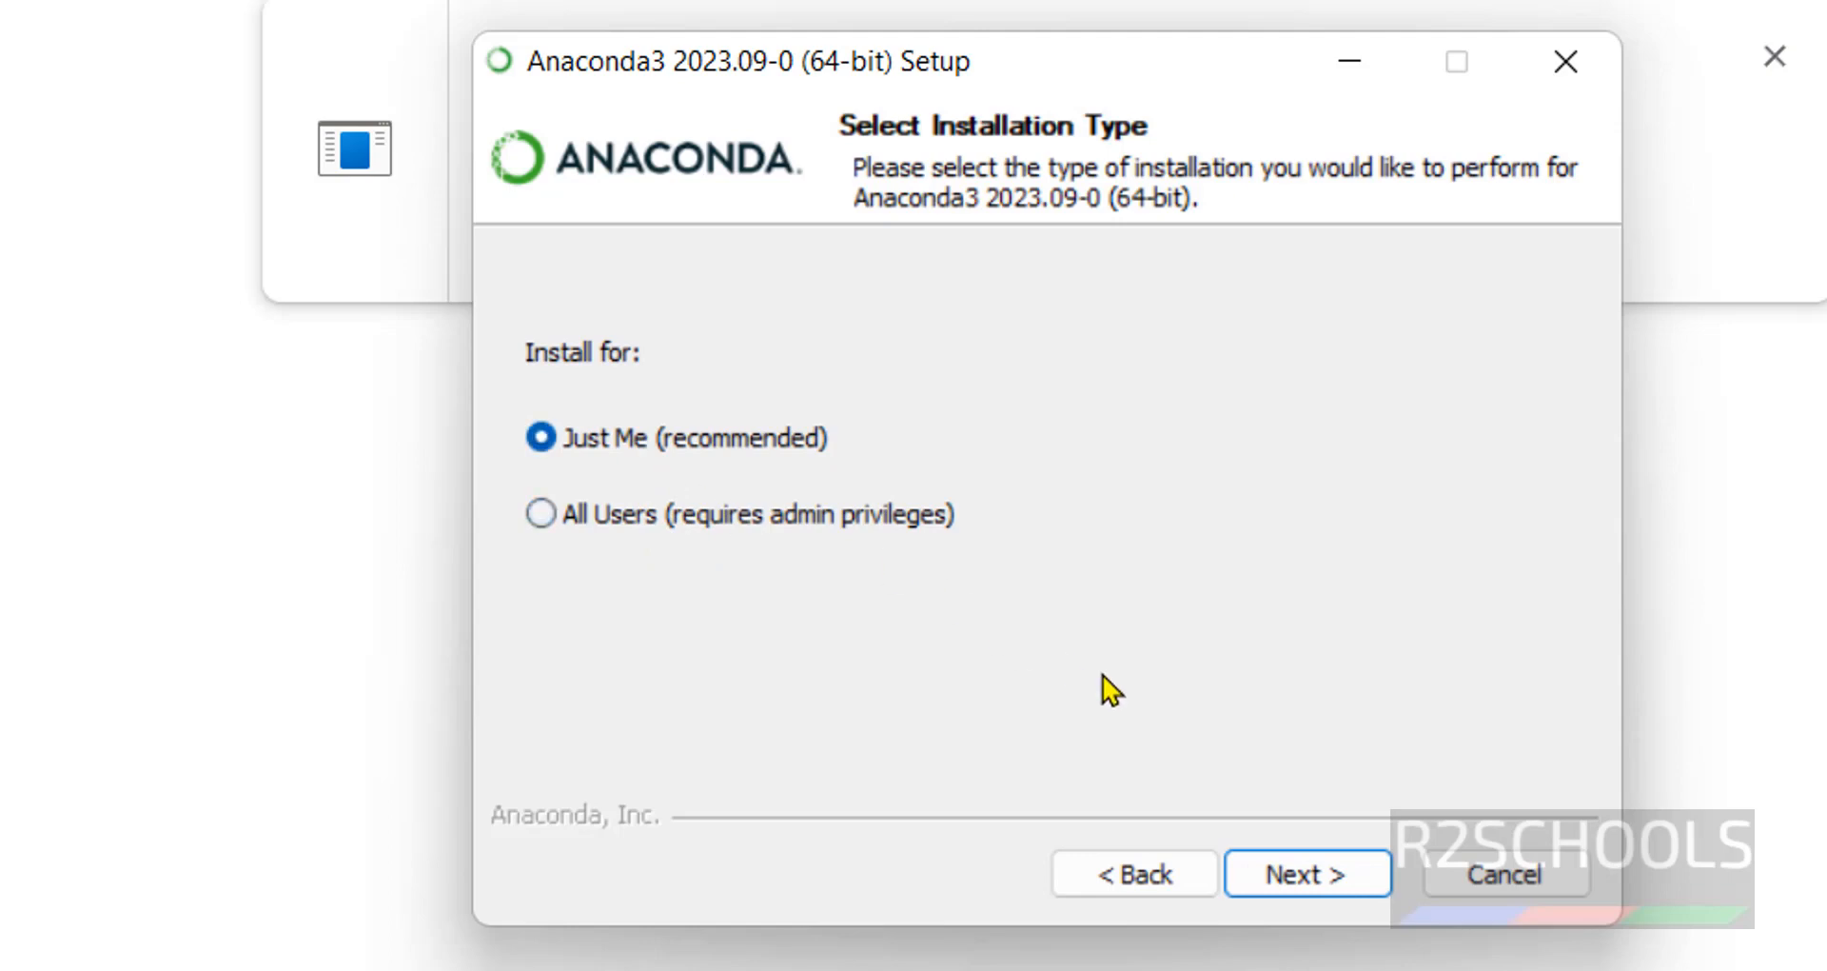
{"action": "left_click", "coordinate": [1294, 861]}
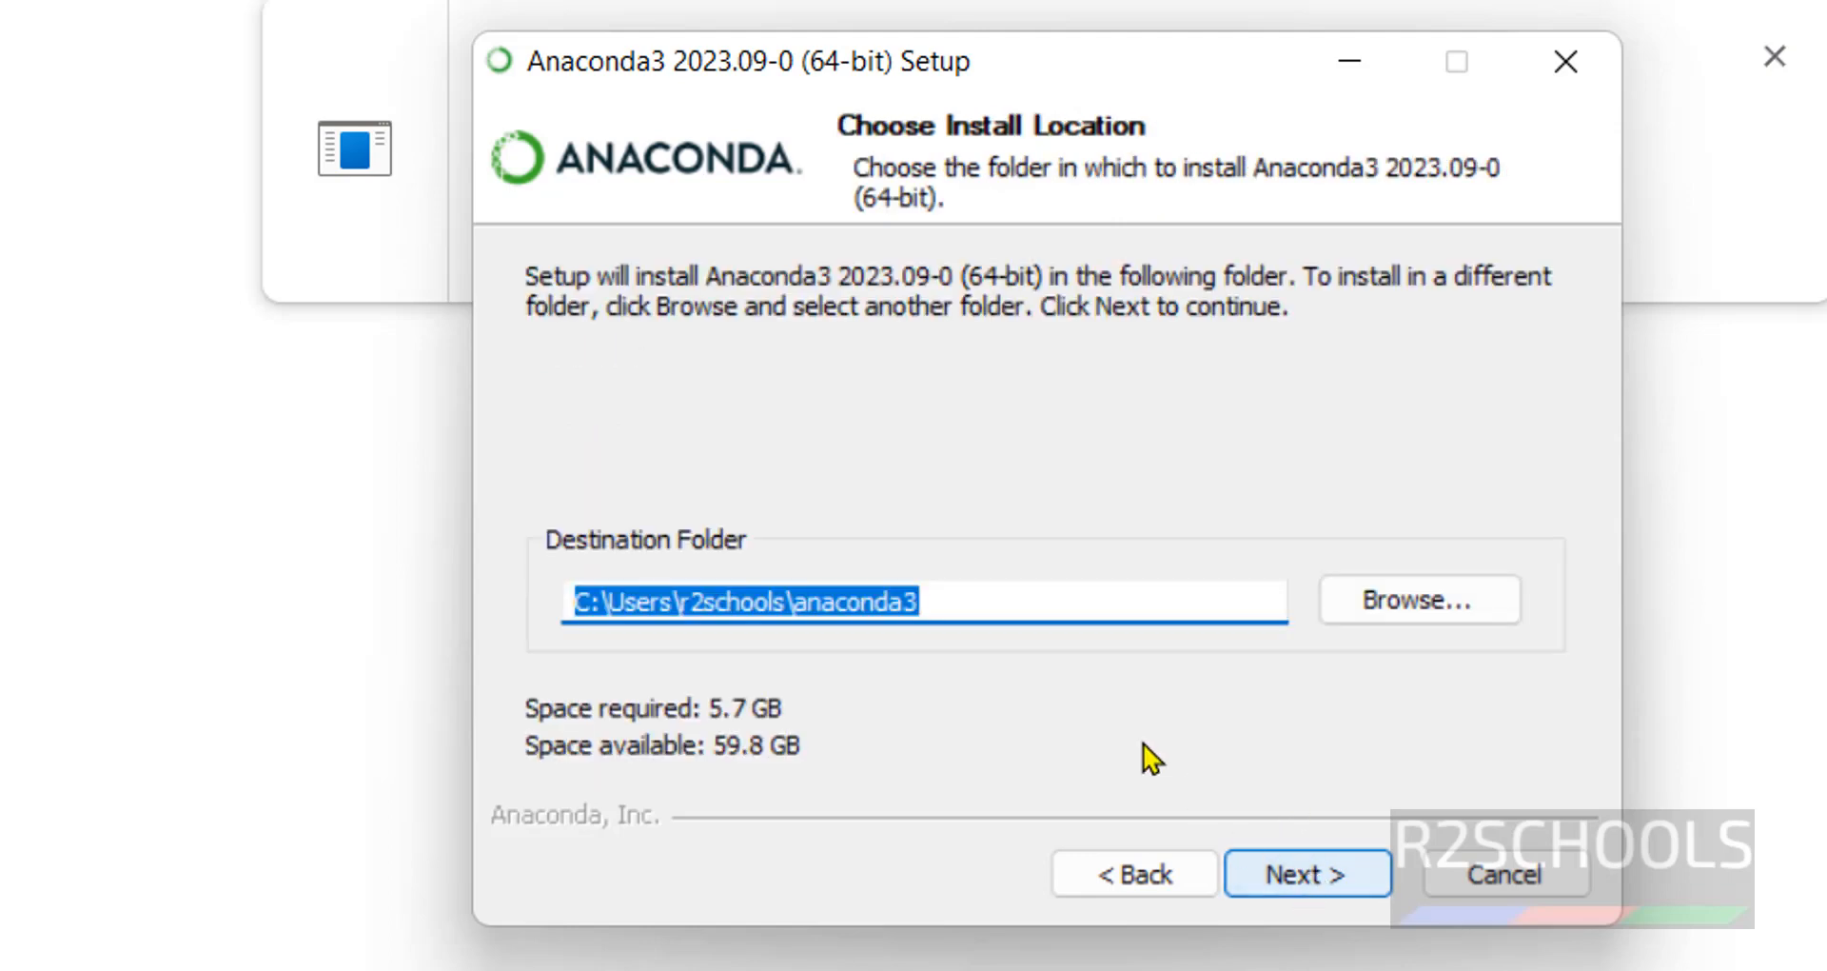
{"action": "left_click", "coordinate": [1093, 603]}
{"action": "left_click_drag", "start_coordinate": [1093, 603], "coordinate": [493, 603]}
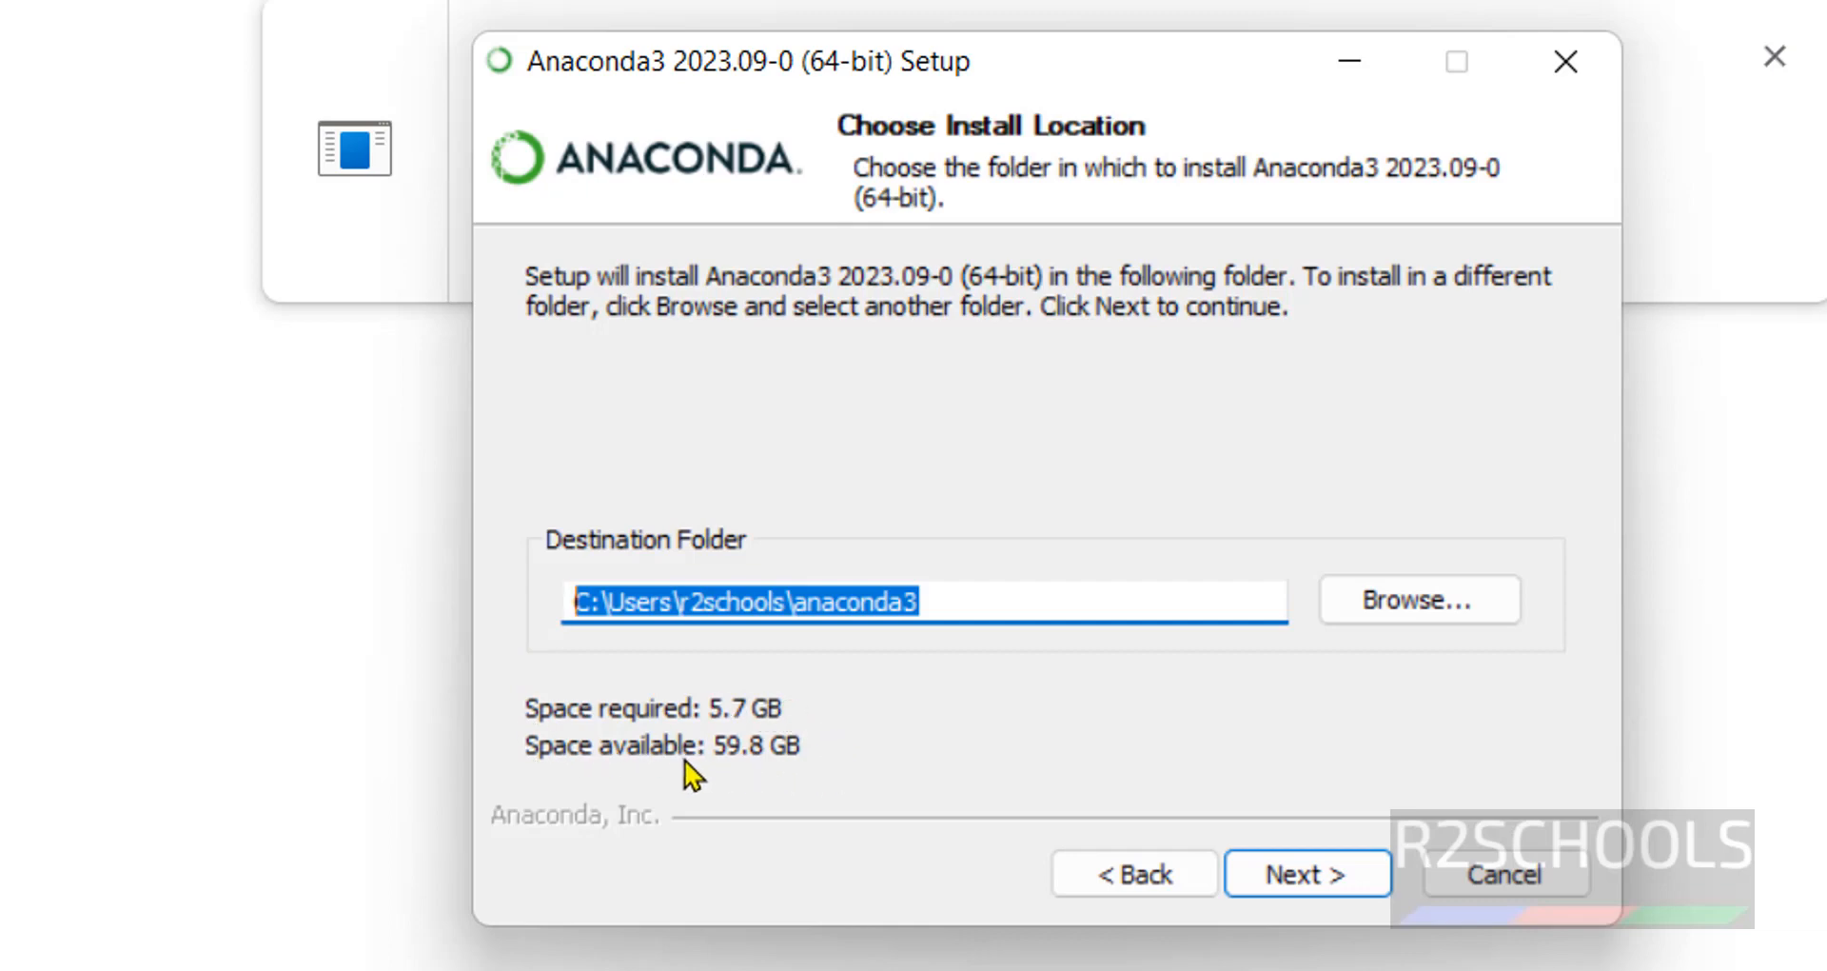
{"action": "left_click", "coordinate": [1468, 604]}
{"action": "left_click", "coordinate": [1410, 938]}
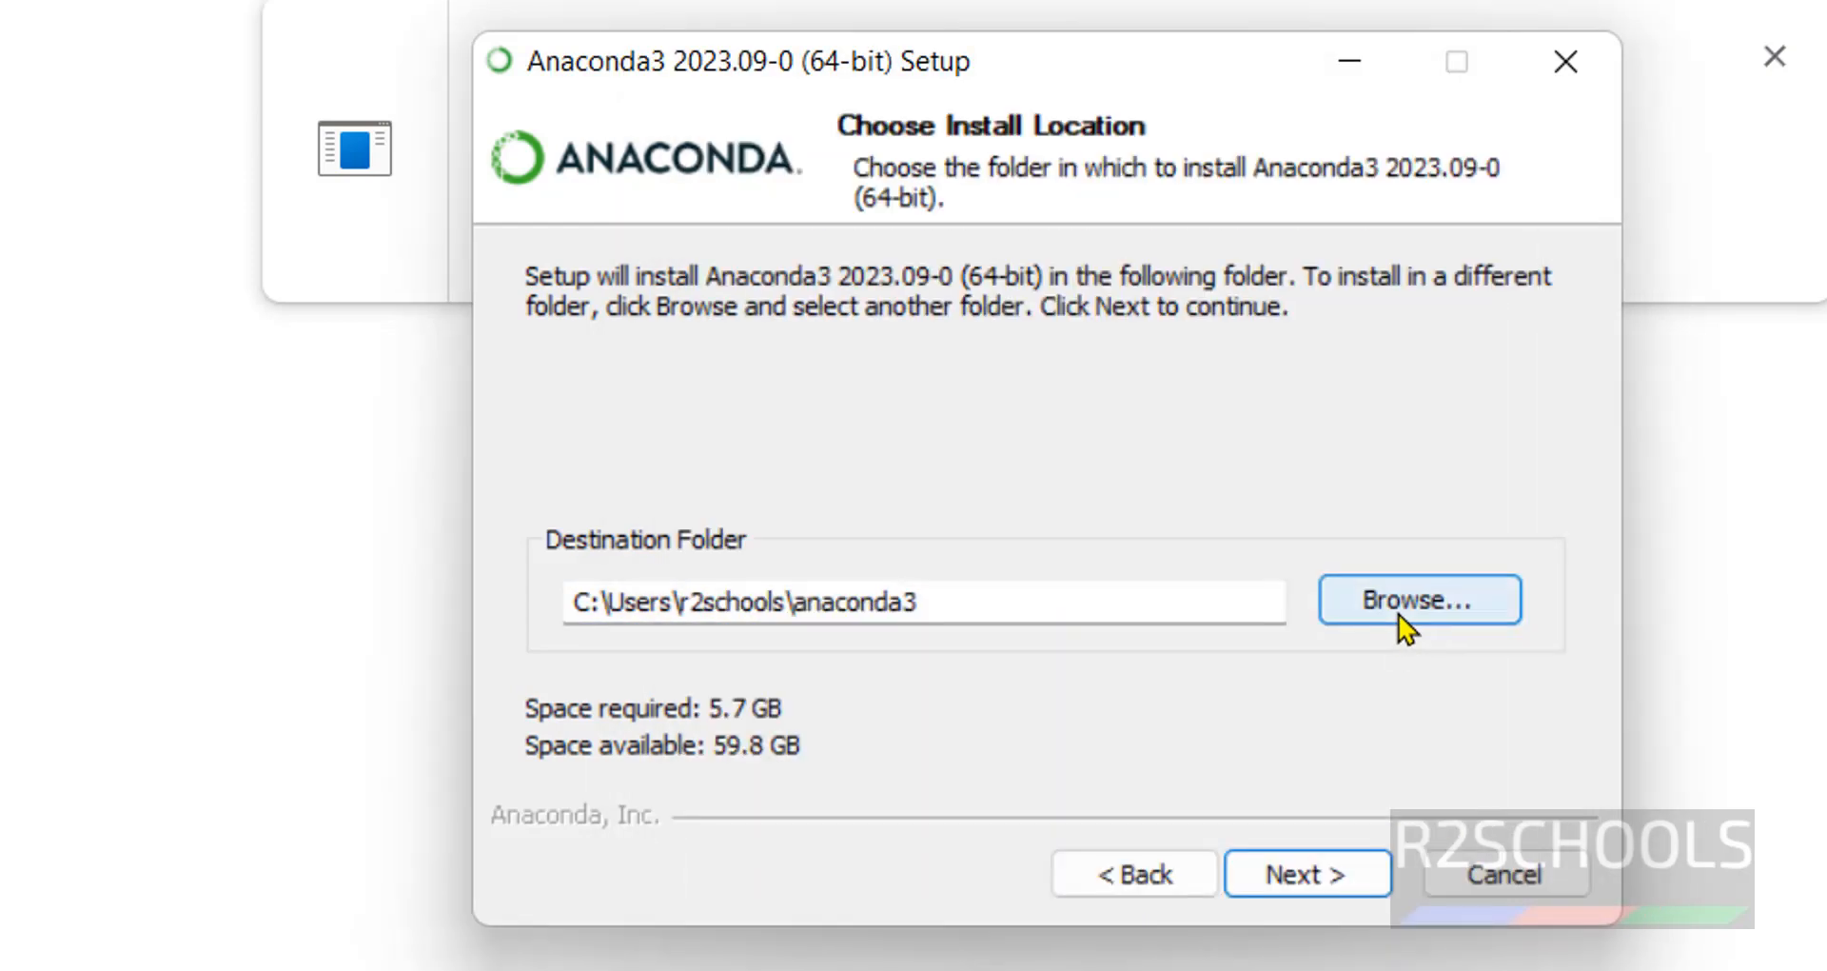
Create a new folder named Anaconda3 on the Windows (C:) drive and accept it as the installation destination
{"action": "left_click", "coordinate": [1401, 617]}
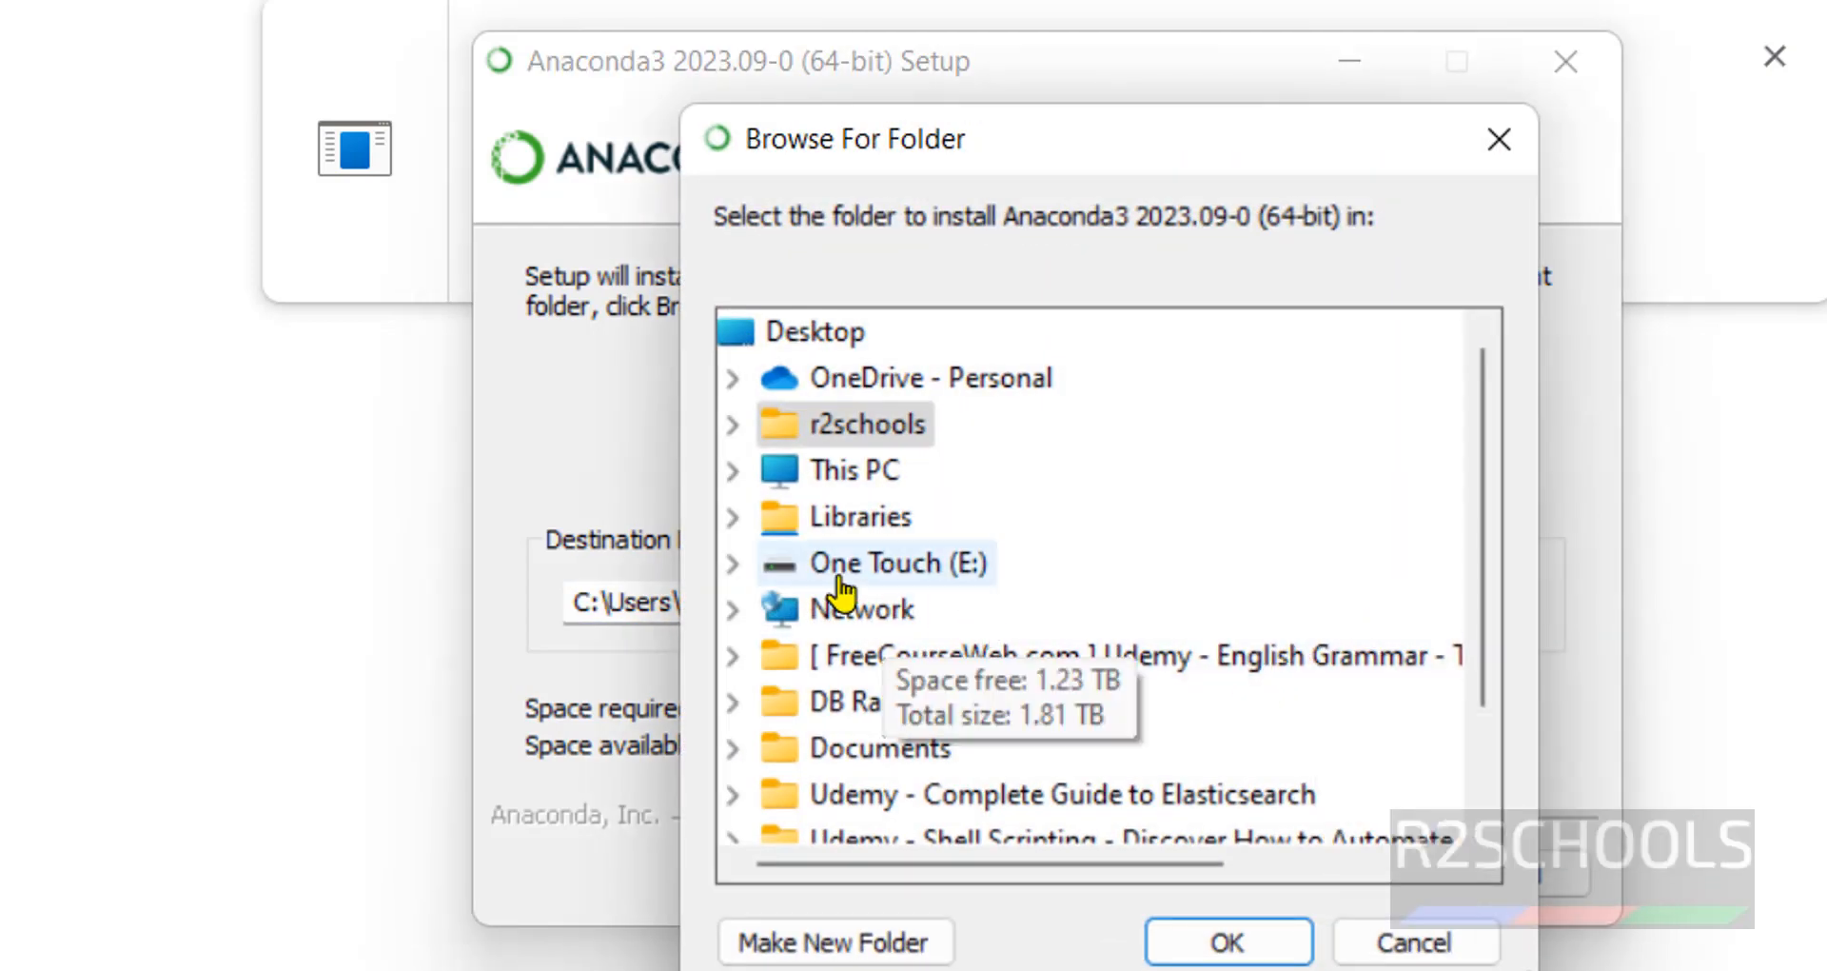
{"action": "double_click", "coordinate": [753, 478]}
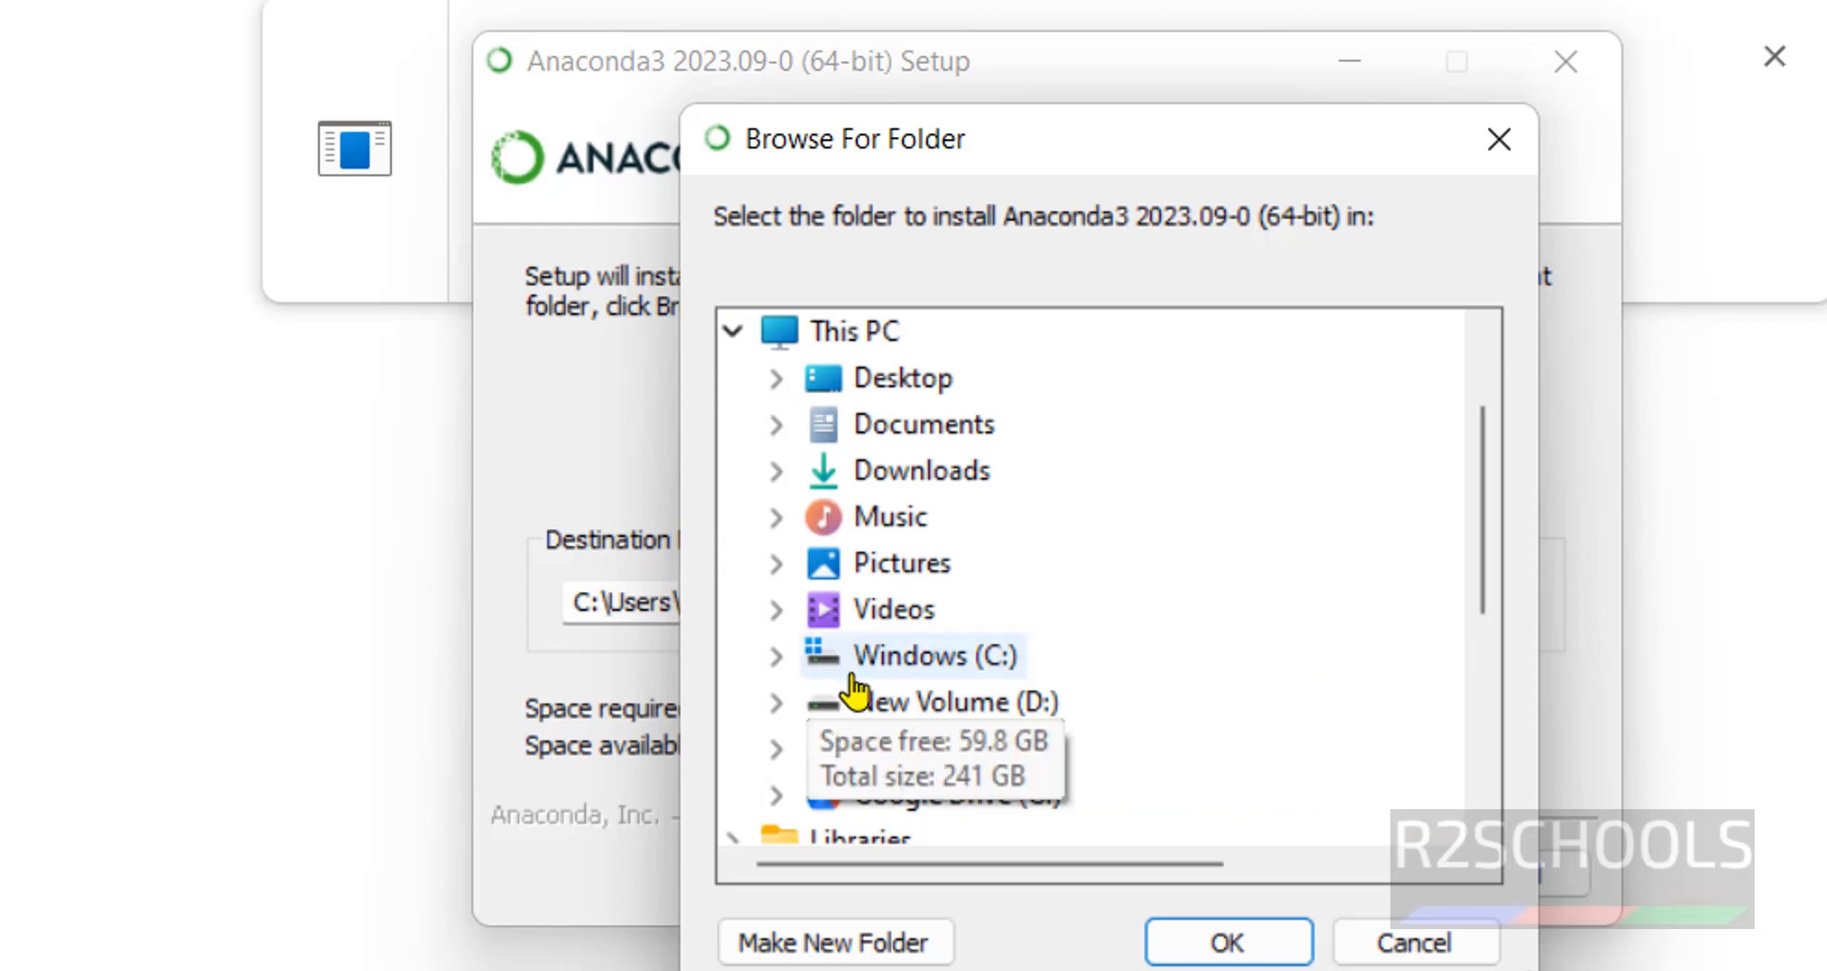
{"action": "double_click", "coordinate": [852, 657]}
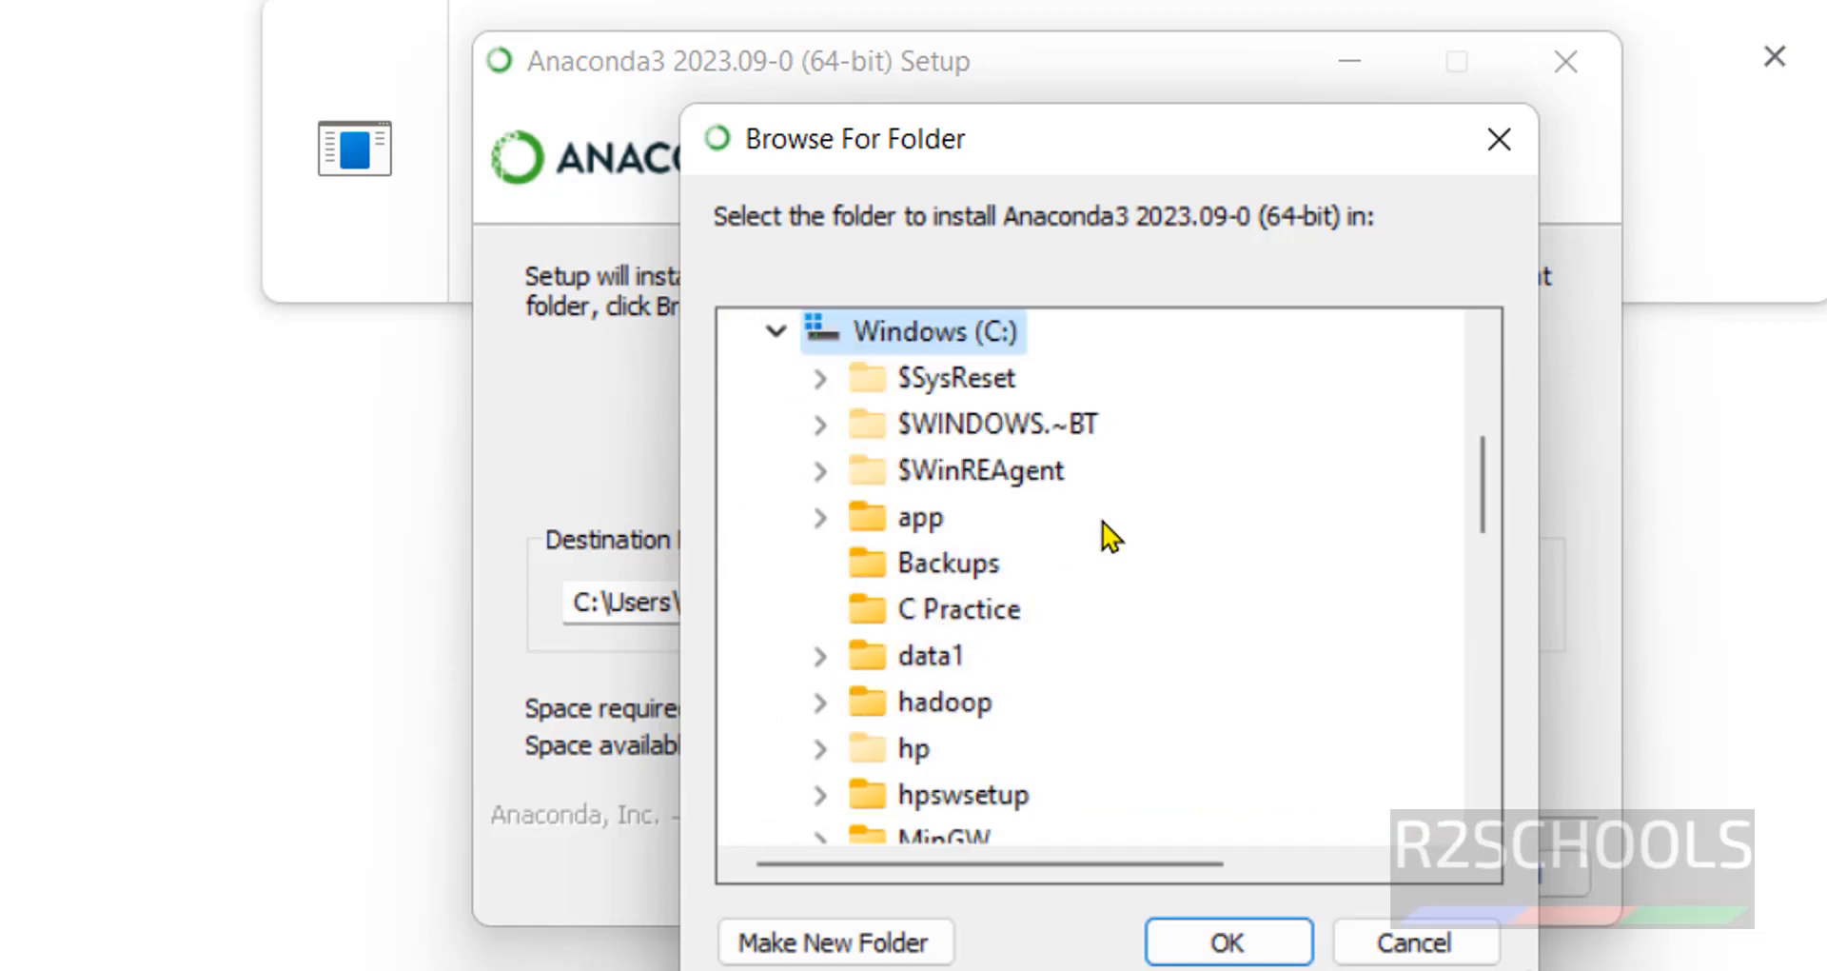
{"action": "left_click", "coordinate": [902, 942]}
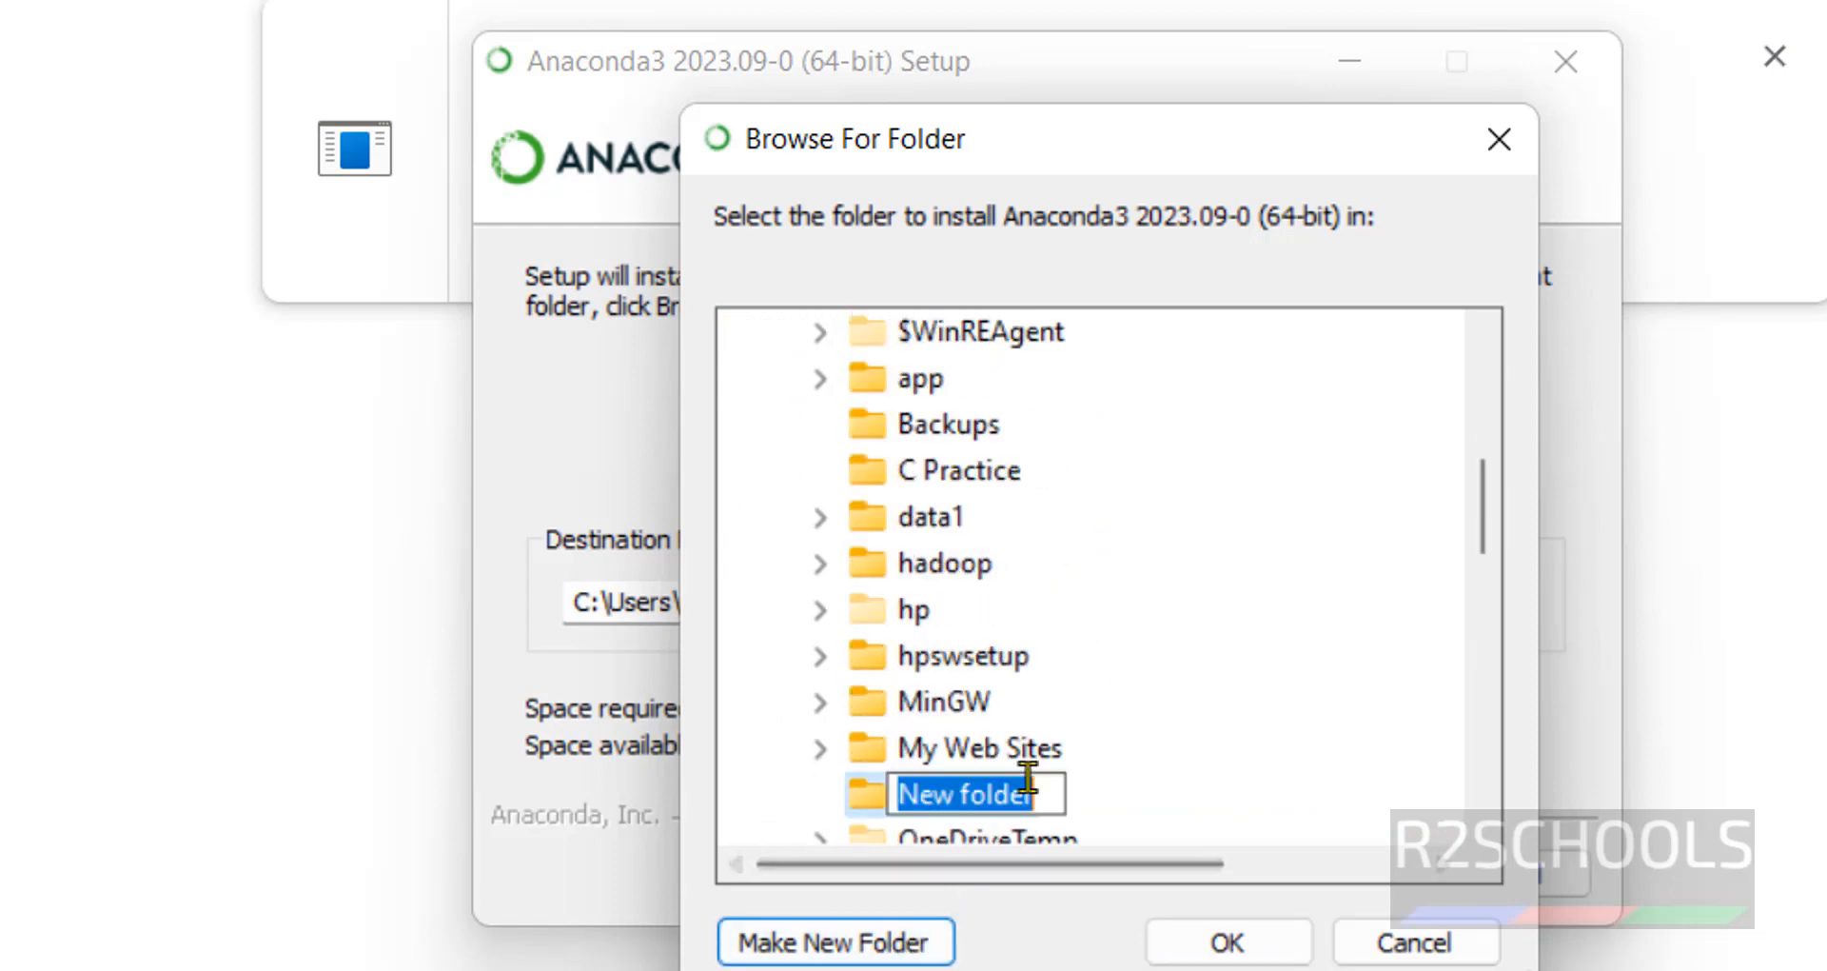
{"action": "type", "text": "Anac"}
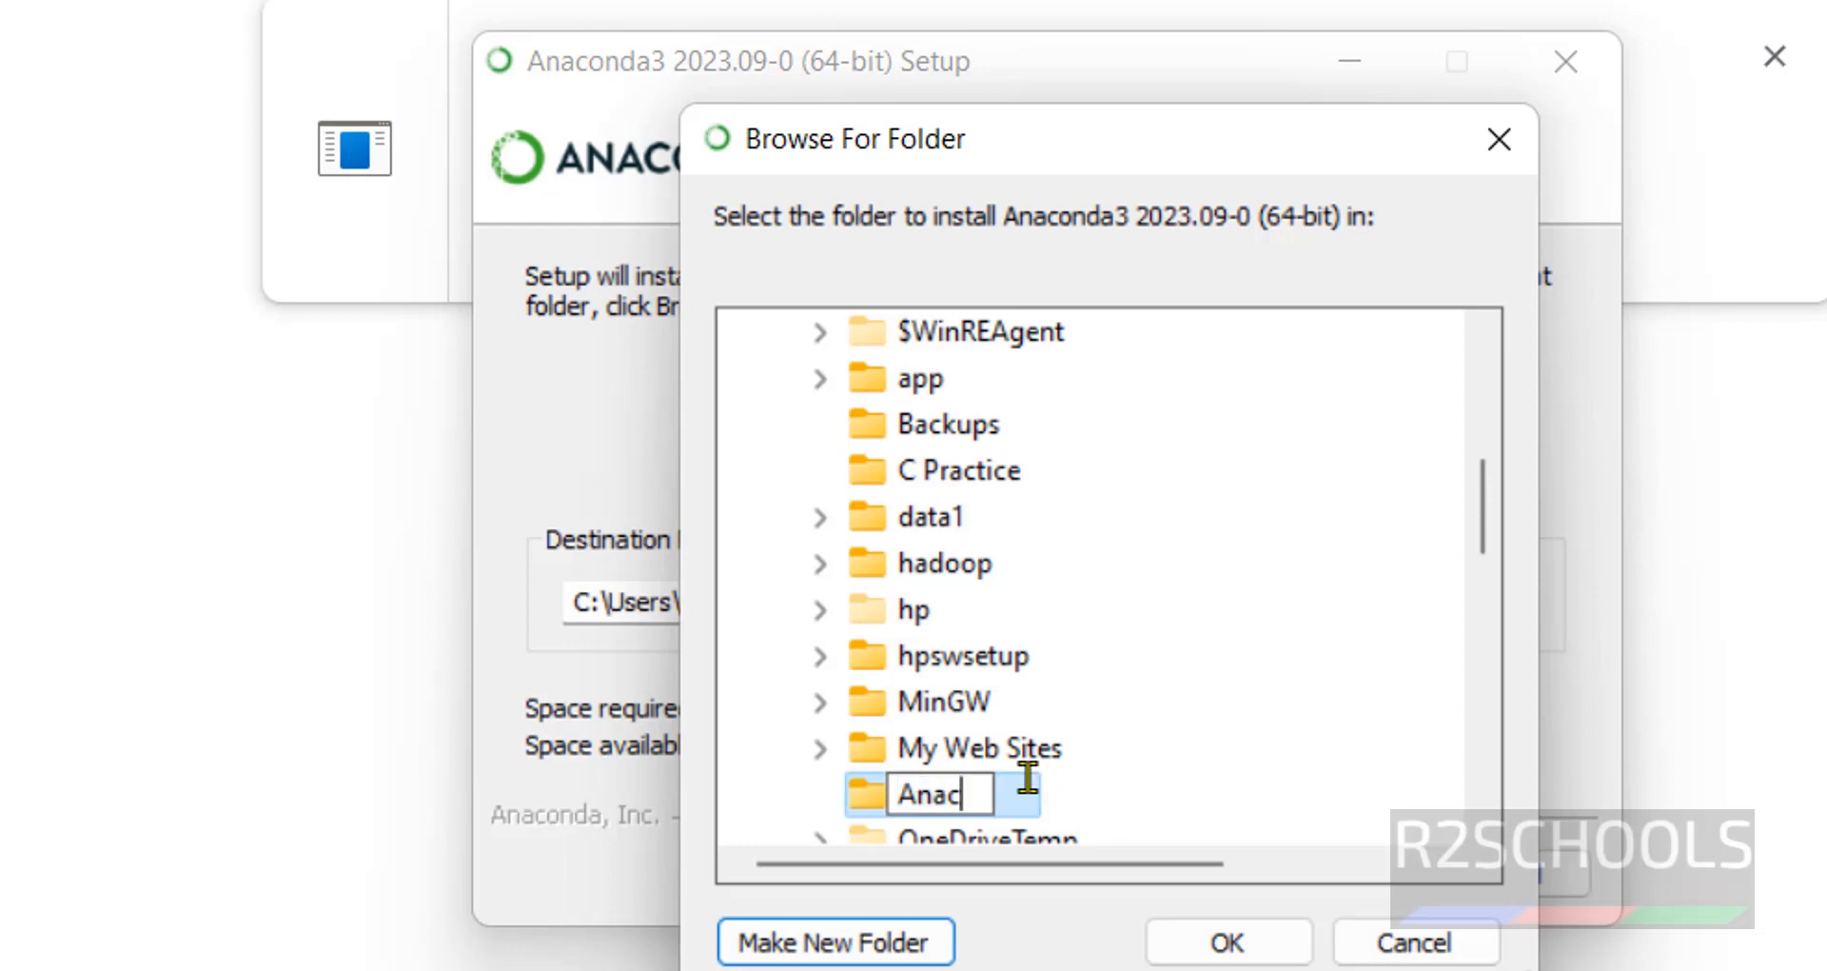
{"action": "type", "text": "onda3"}
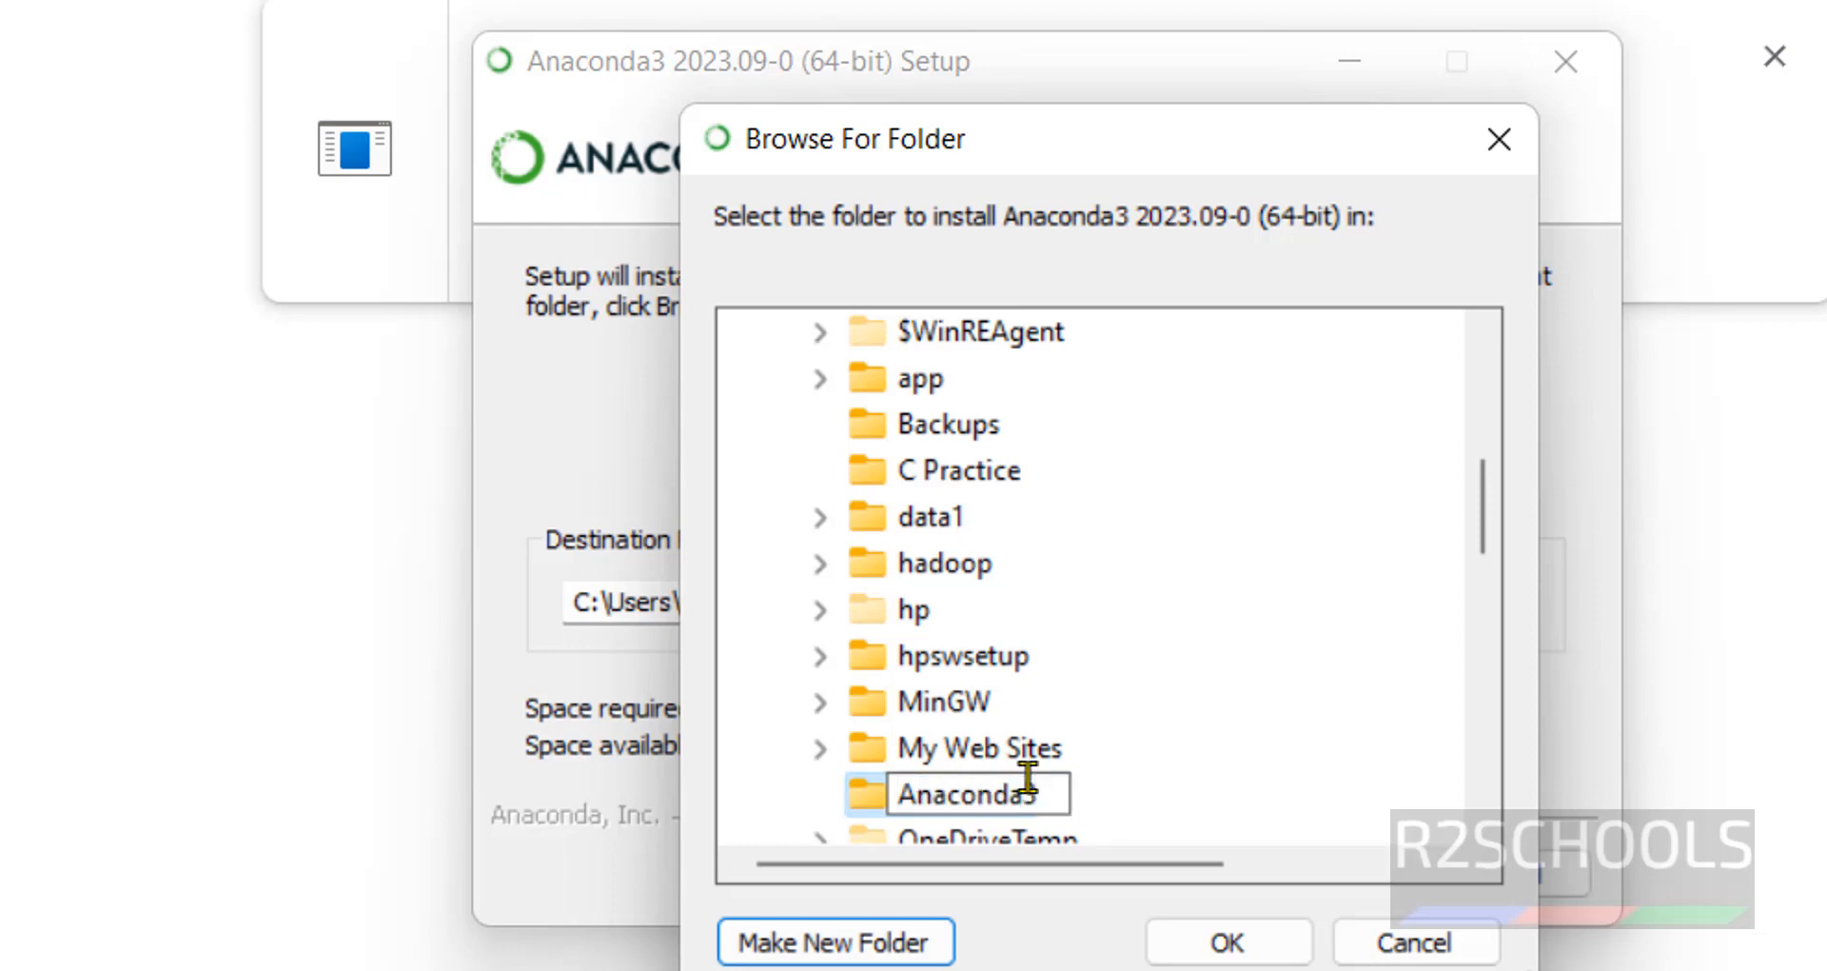
{"action": "left_click", "coordinate": [1218, 942]}
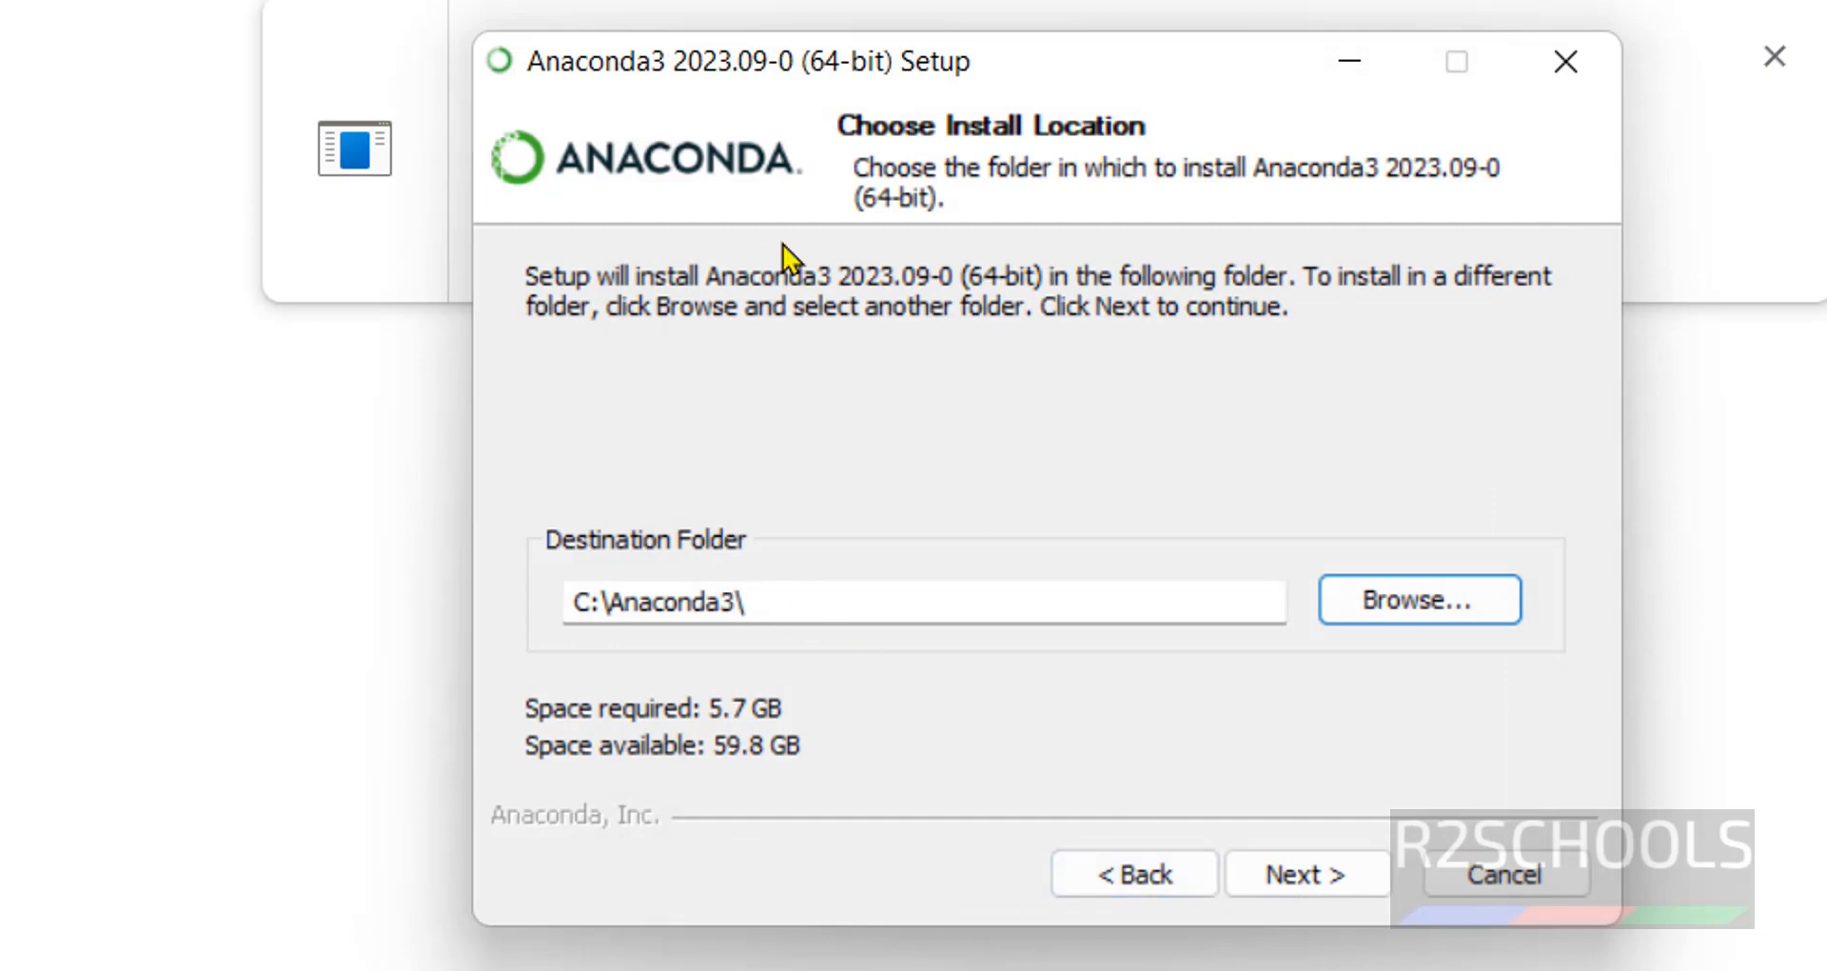
{"action": "left_click_drag", "start_coordinate": [775, 612], "coordinate": [567, 618]}
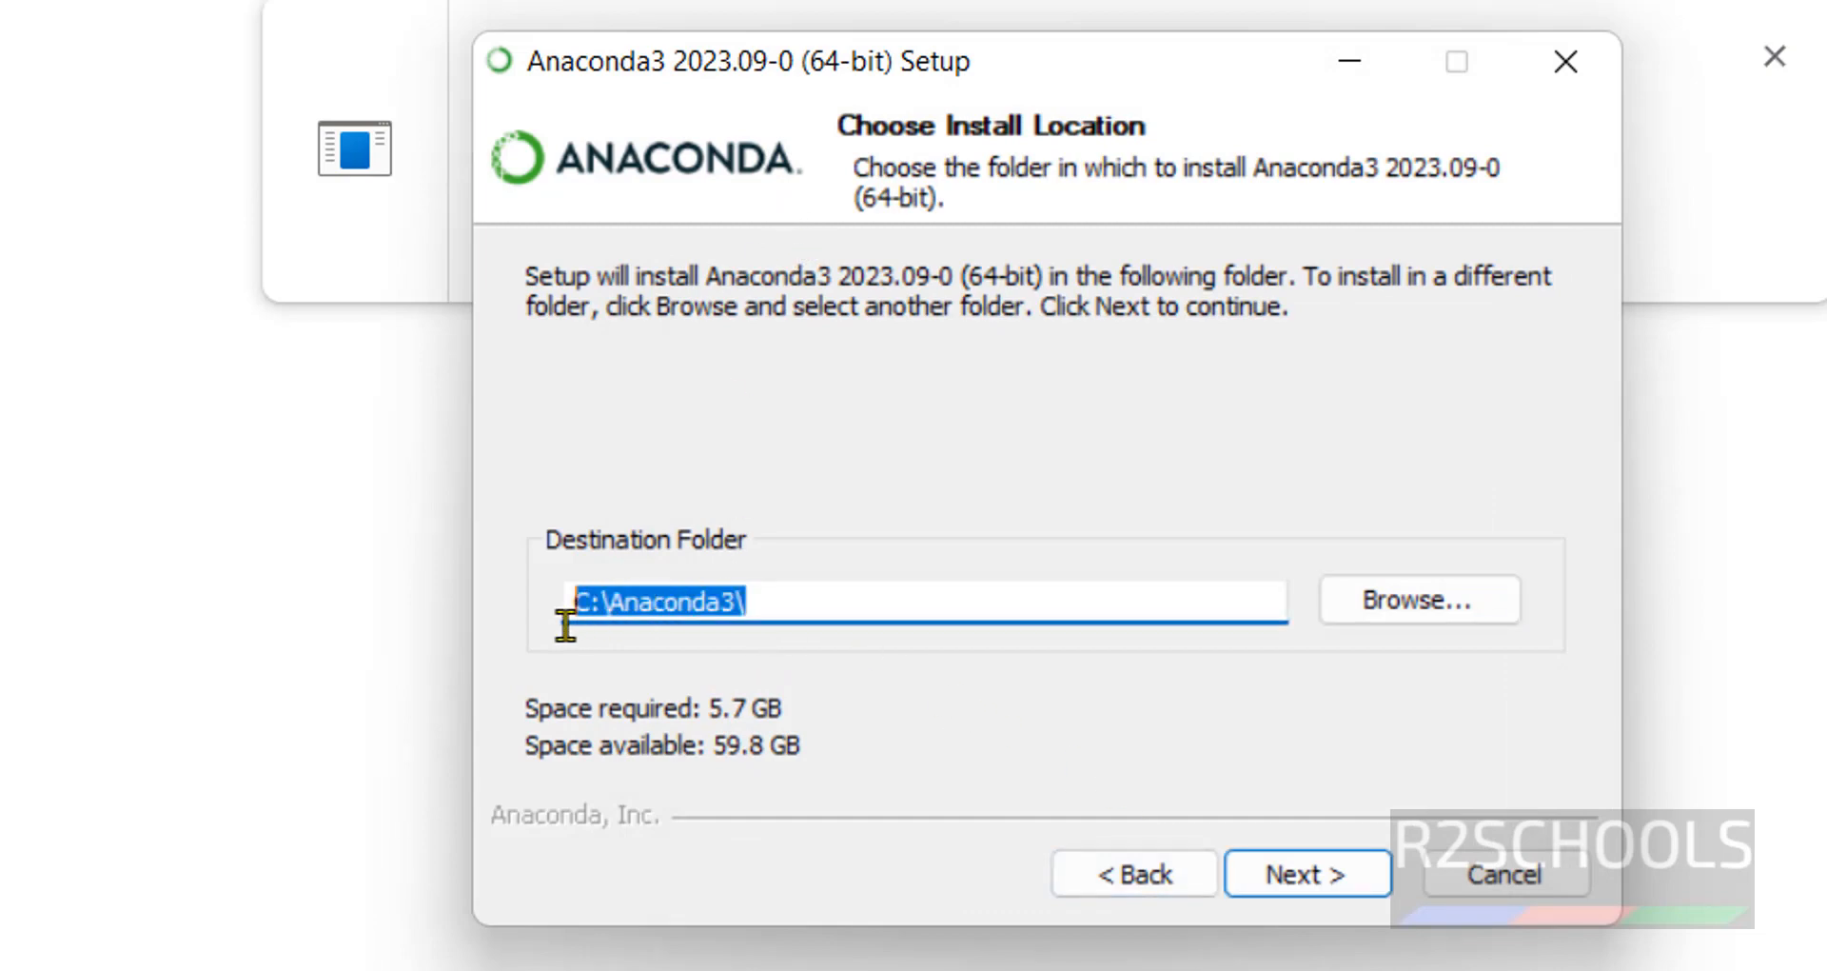
{"action": "left_click", "coordinate": [1302, 876]}
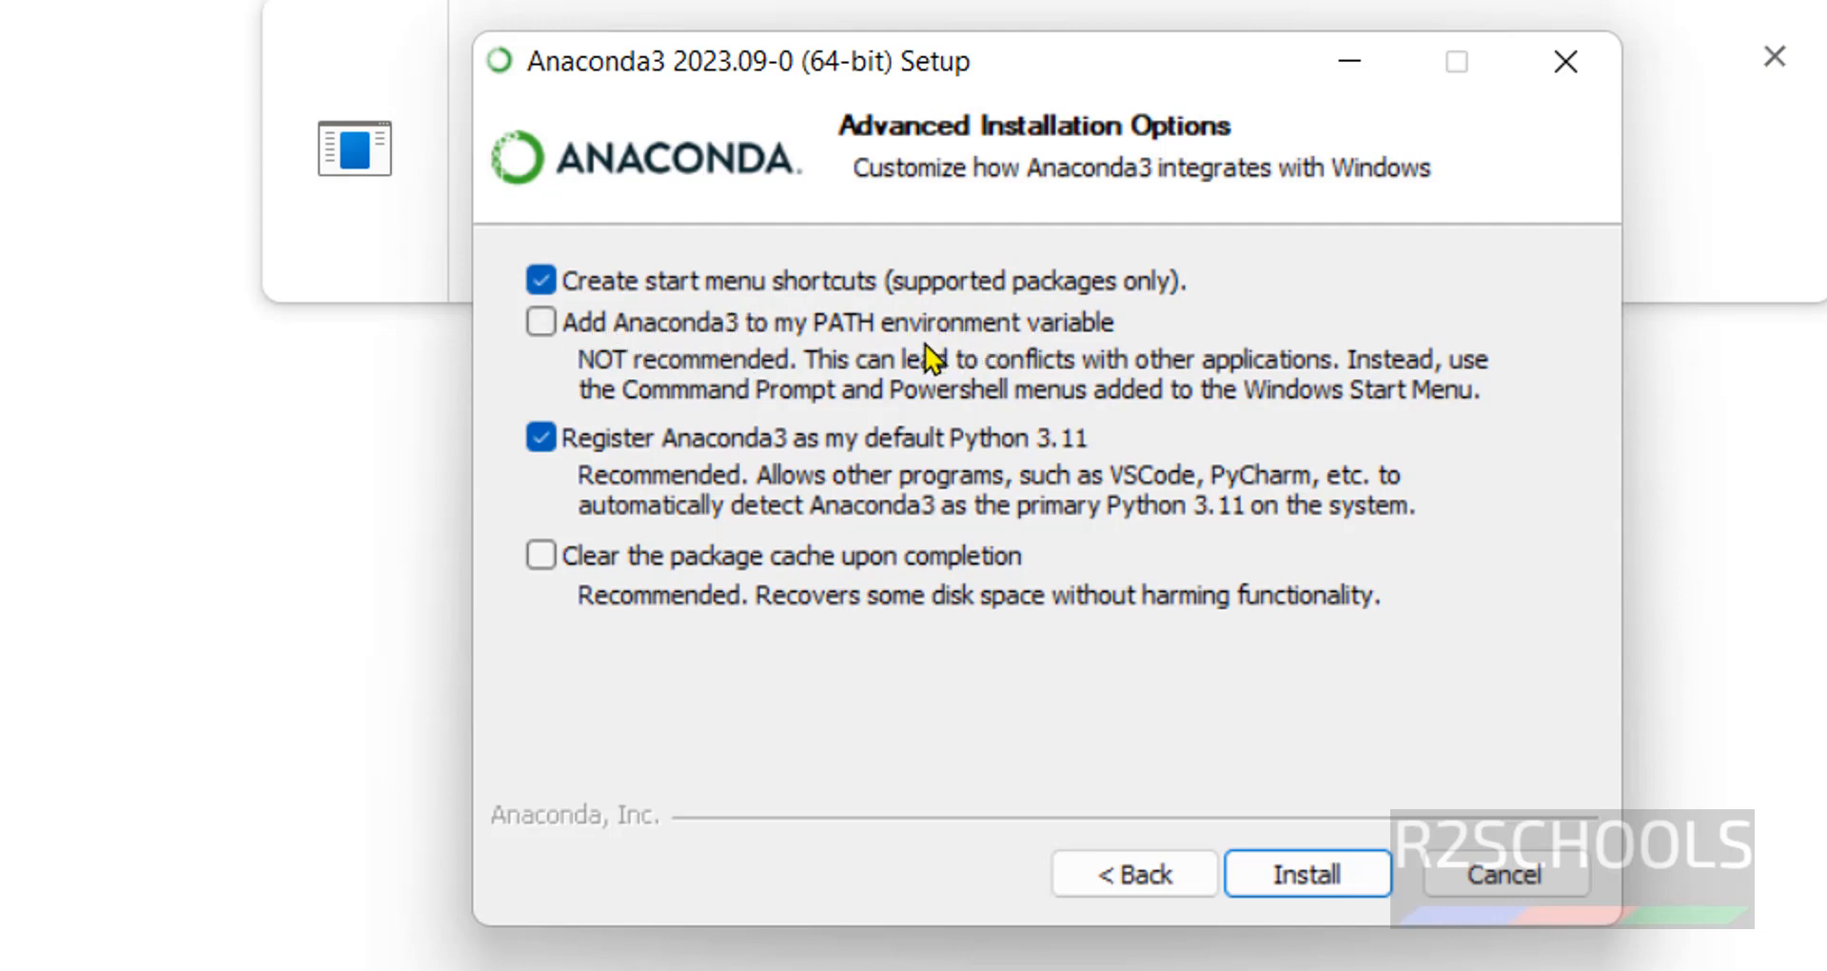
Enable adding Anaconda3 to the PATH environment variable and run the installation through to completion
{"action": "left_click", "coordinate": [547, 329]}
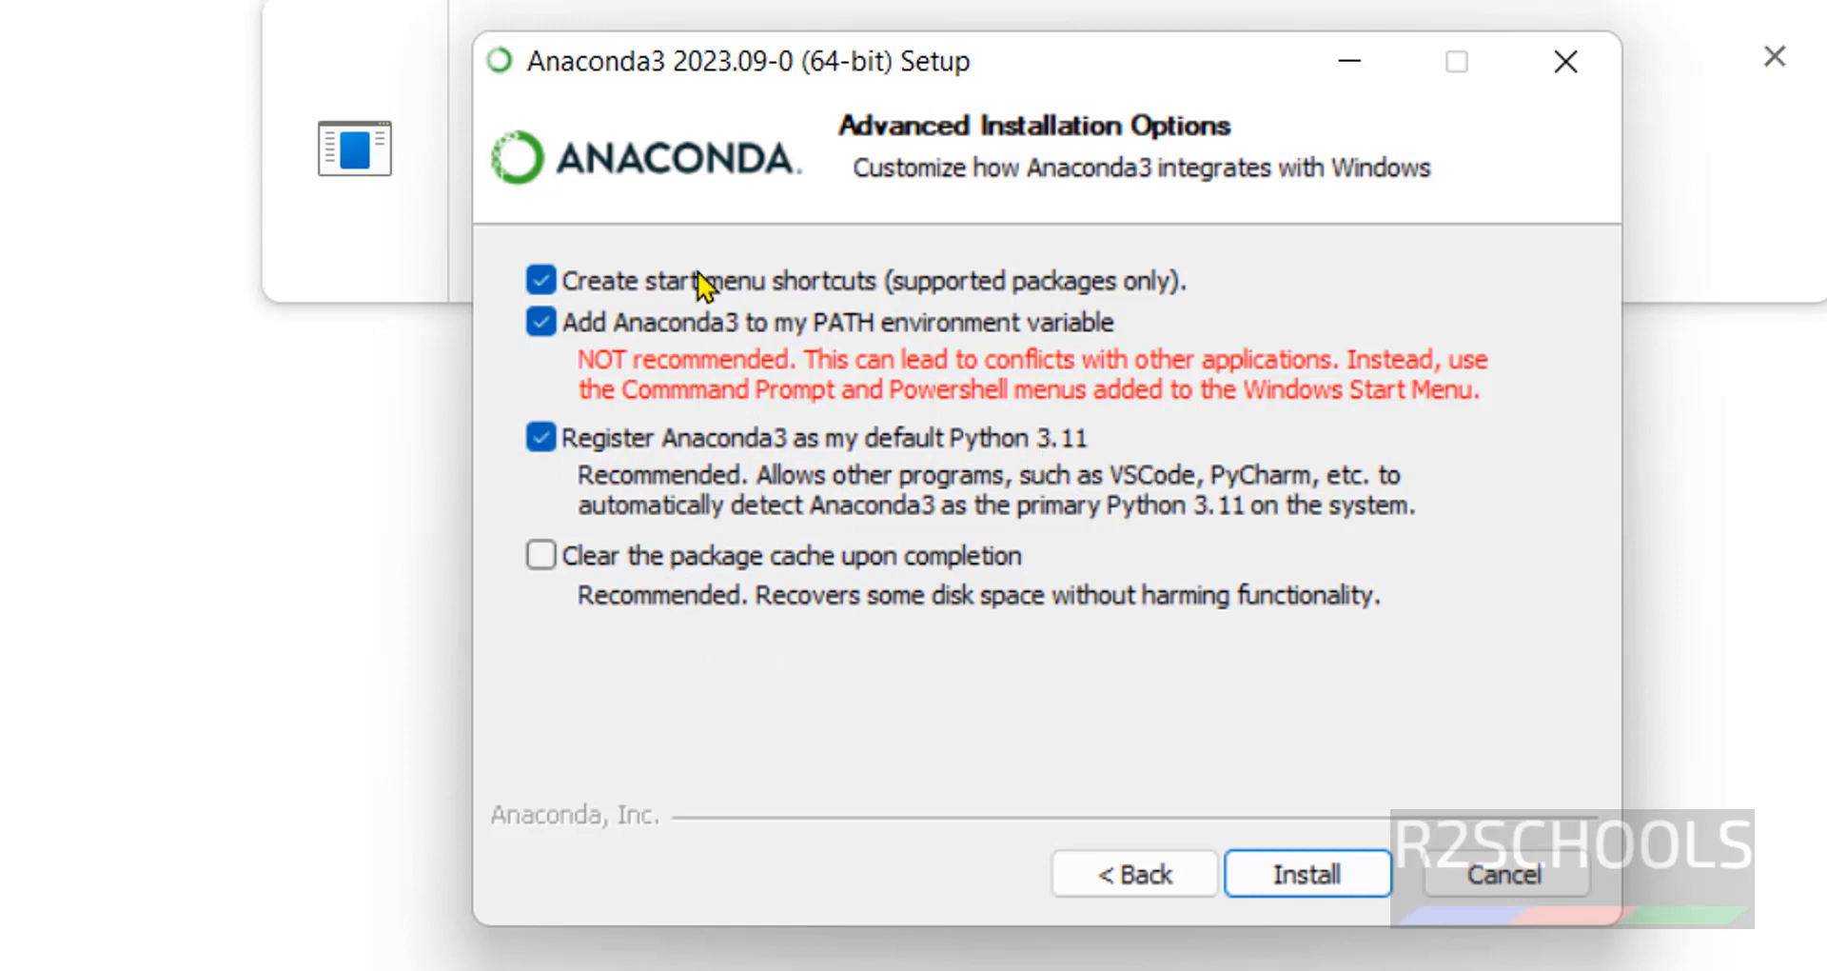
{"action": "left_click", "coordinate": [1289, 875]}
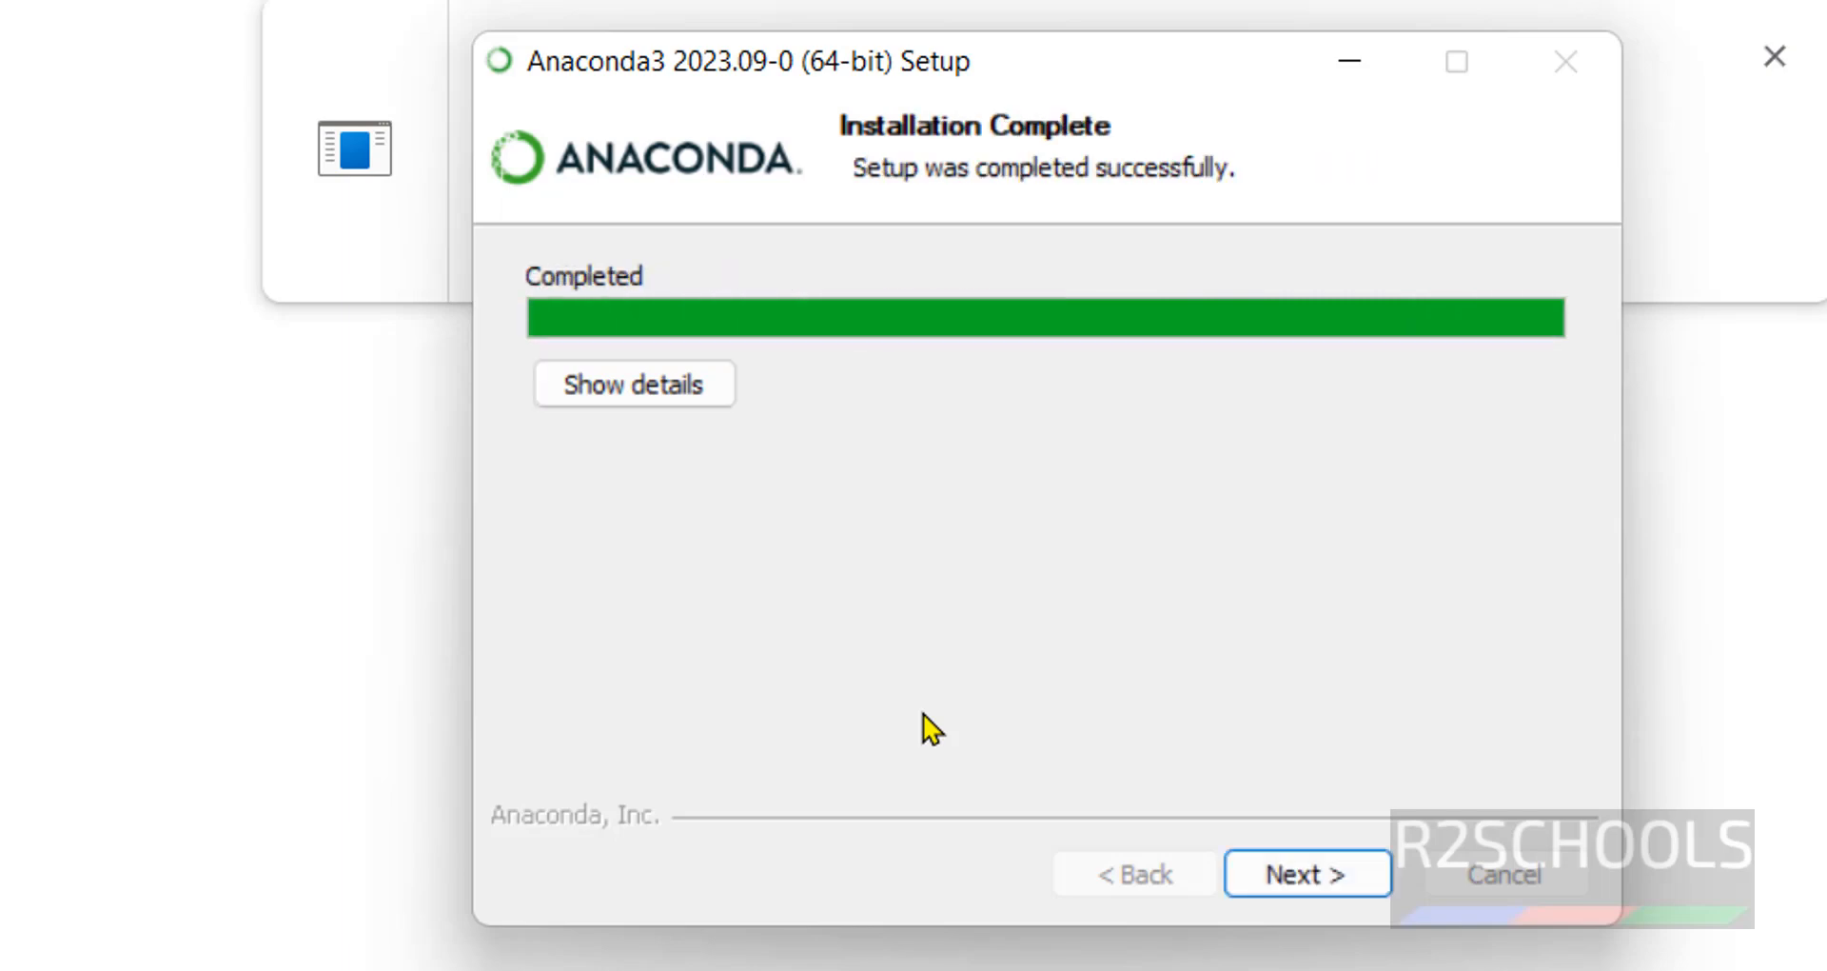
{"action": "left_click", "coordinate": [1299, 881]}
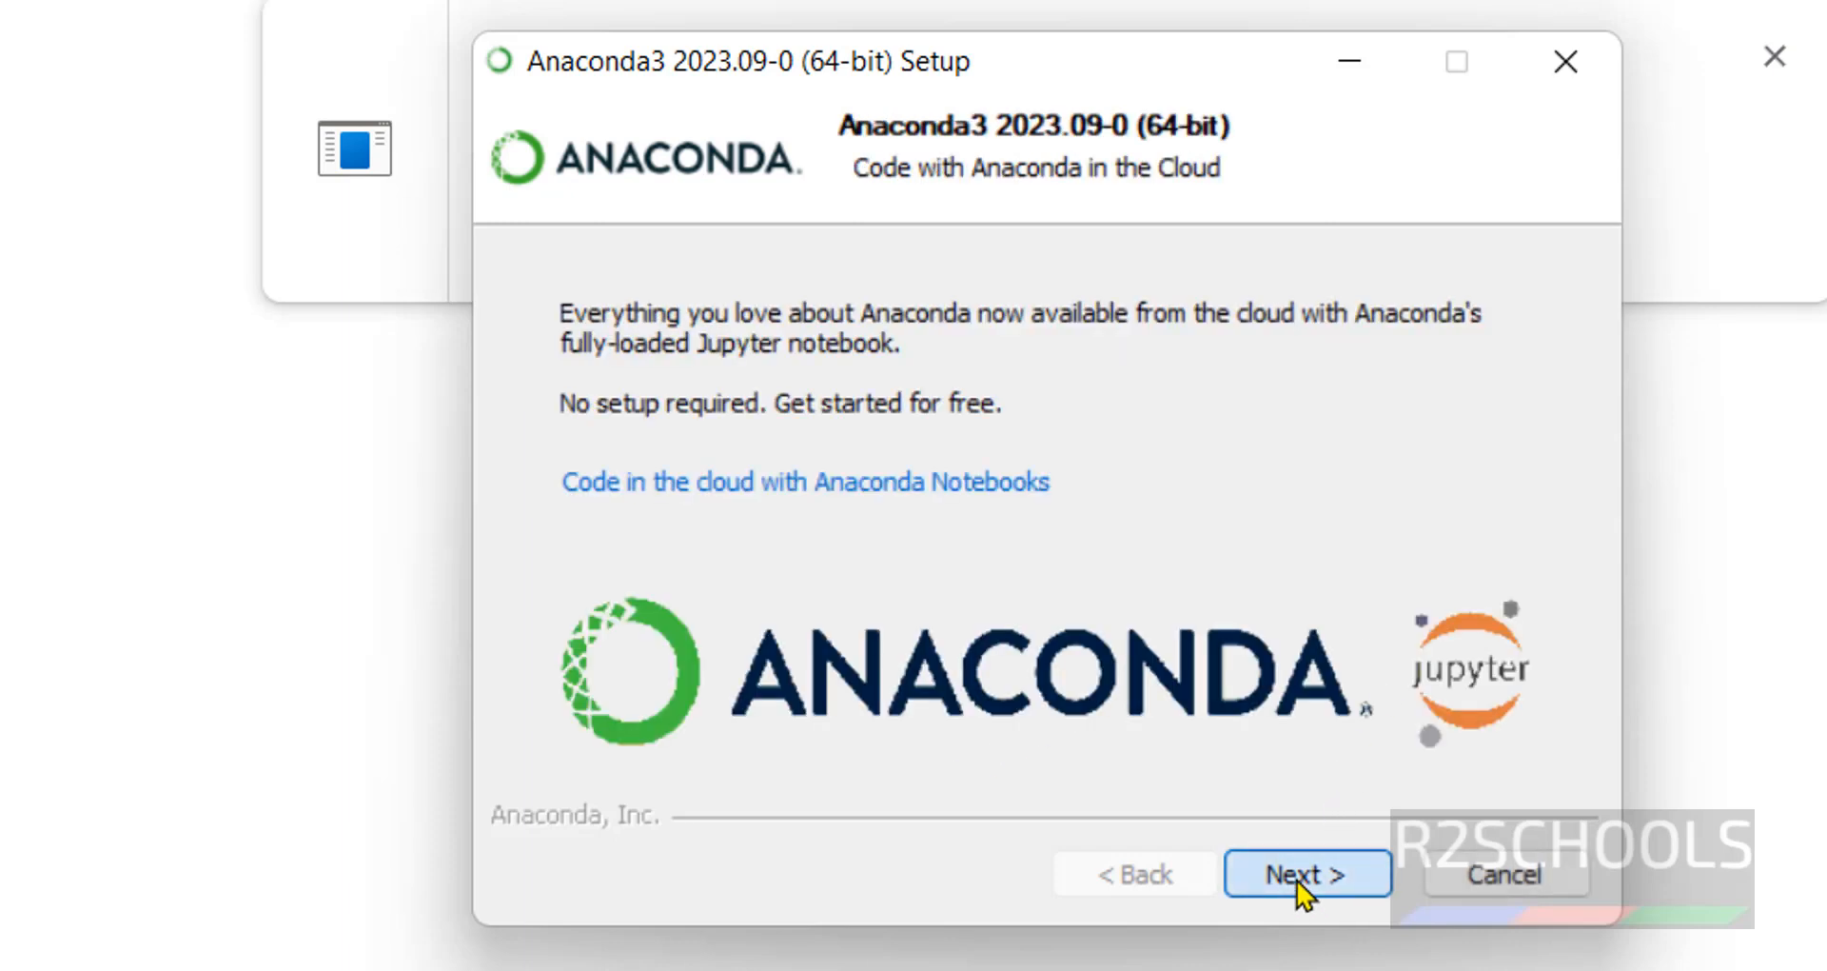
Finish the setup with Launch Anaconda Navigator enabled and Getting Started with Anaconda Distribution disabled
{"action": "left_click", "coordinate": [1296, 879]}
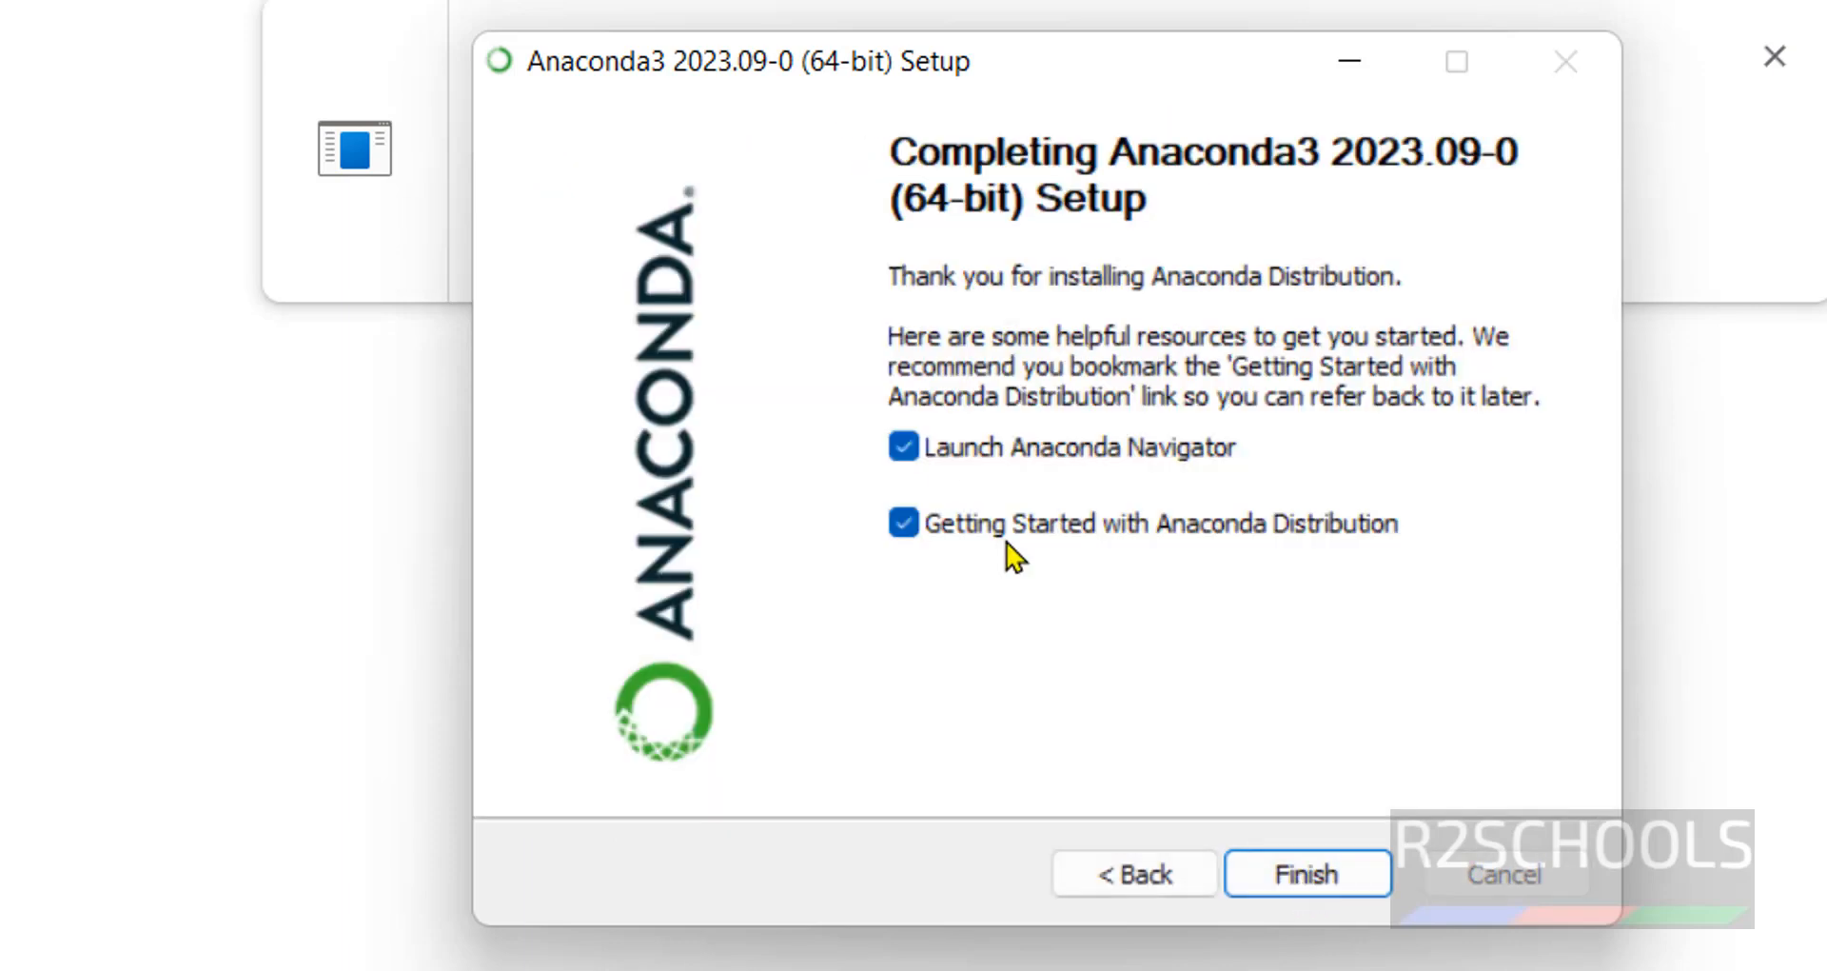
{"action": "left_click", "coordinate": [904, 523]}
{"action": "left_click", "coordinate": [1304, 861]}
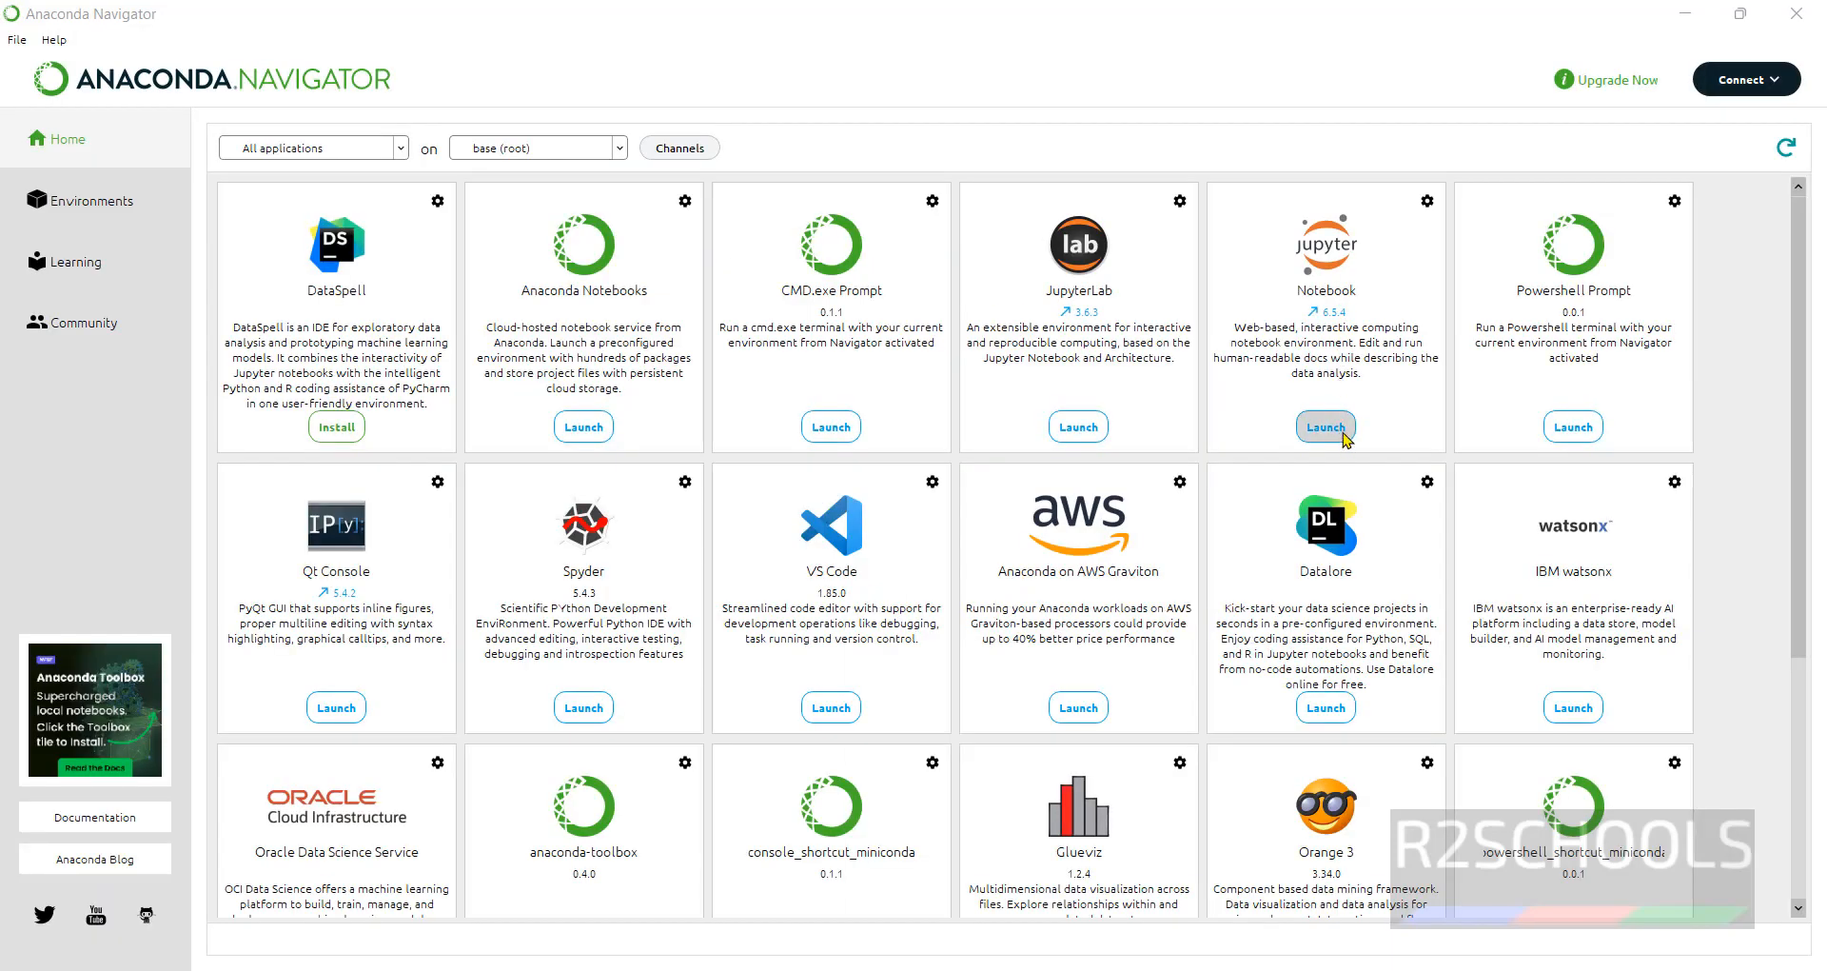
Launch Jupyter Notebook from Anaconda Navigator and check the local address it runs on
{"action": "left_click", "coordinate": [1325, 426]}
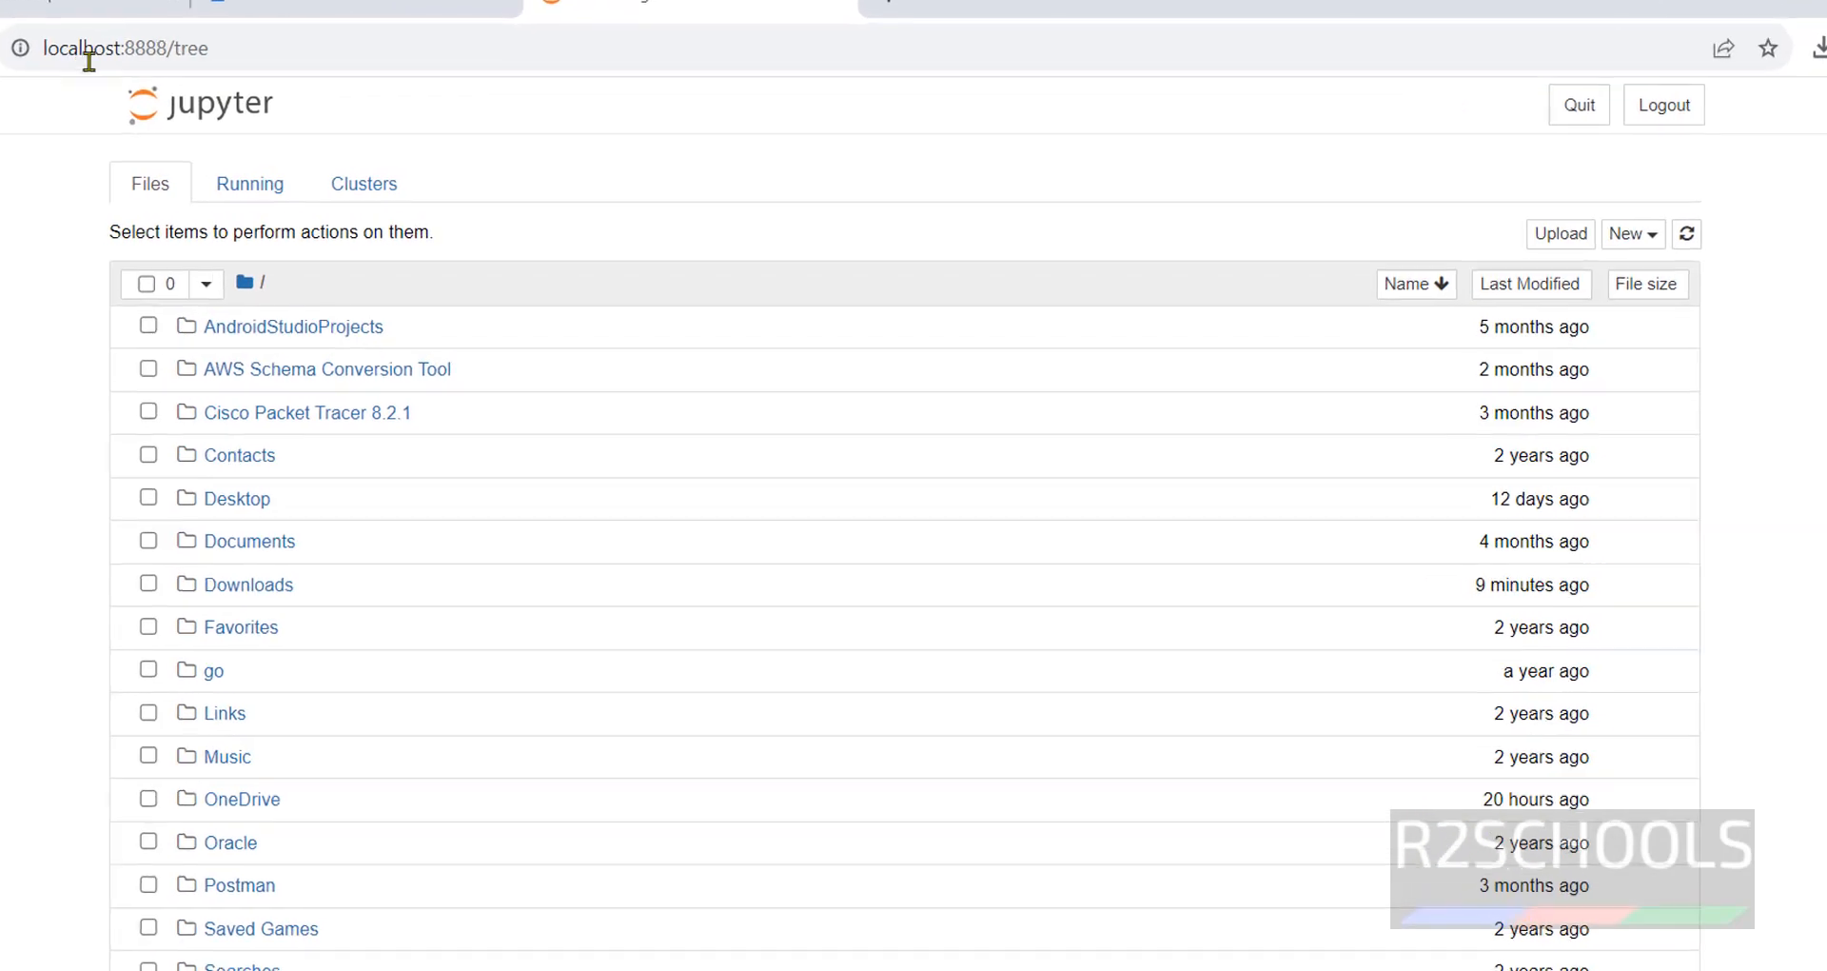
{"action": "left_click_drag", "start_coordinate": [26, 45], "coordinate": [245, 48]}
{"action": "key", "text": "Escape"}
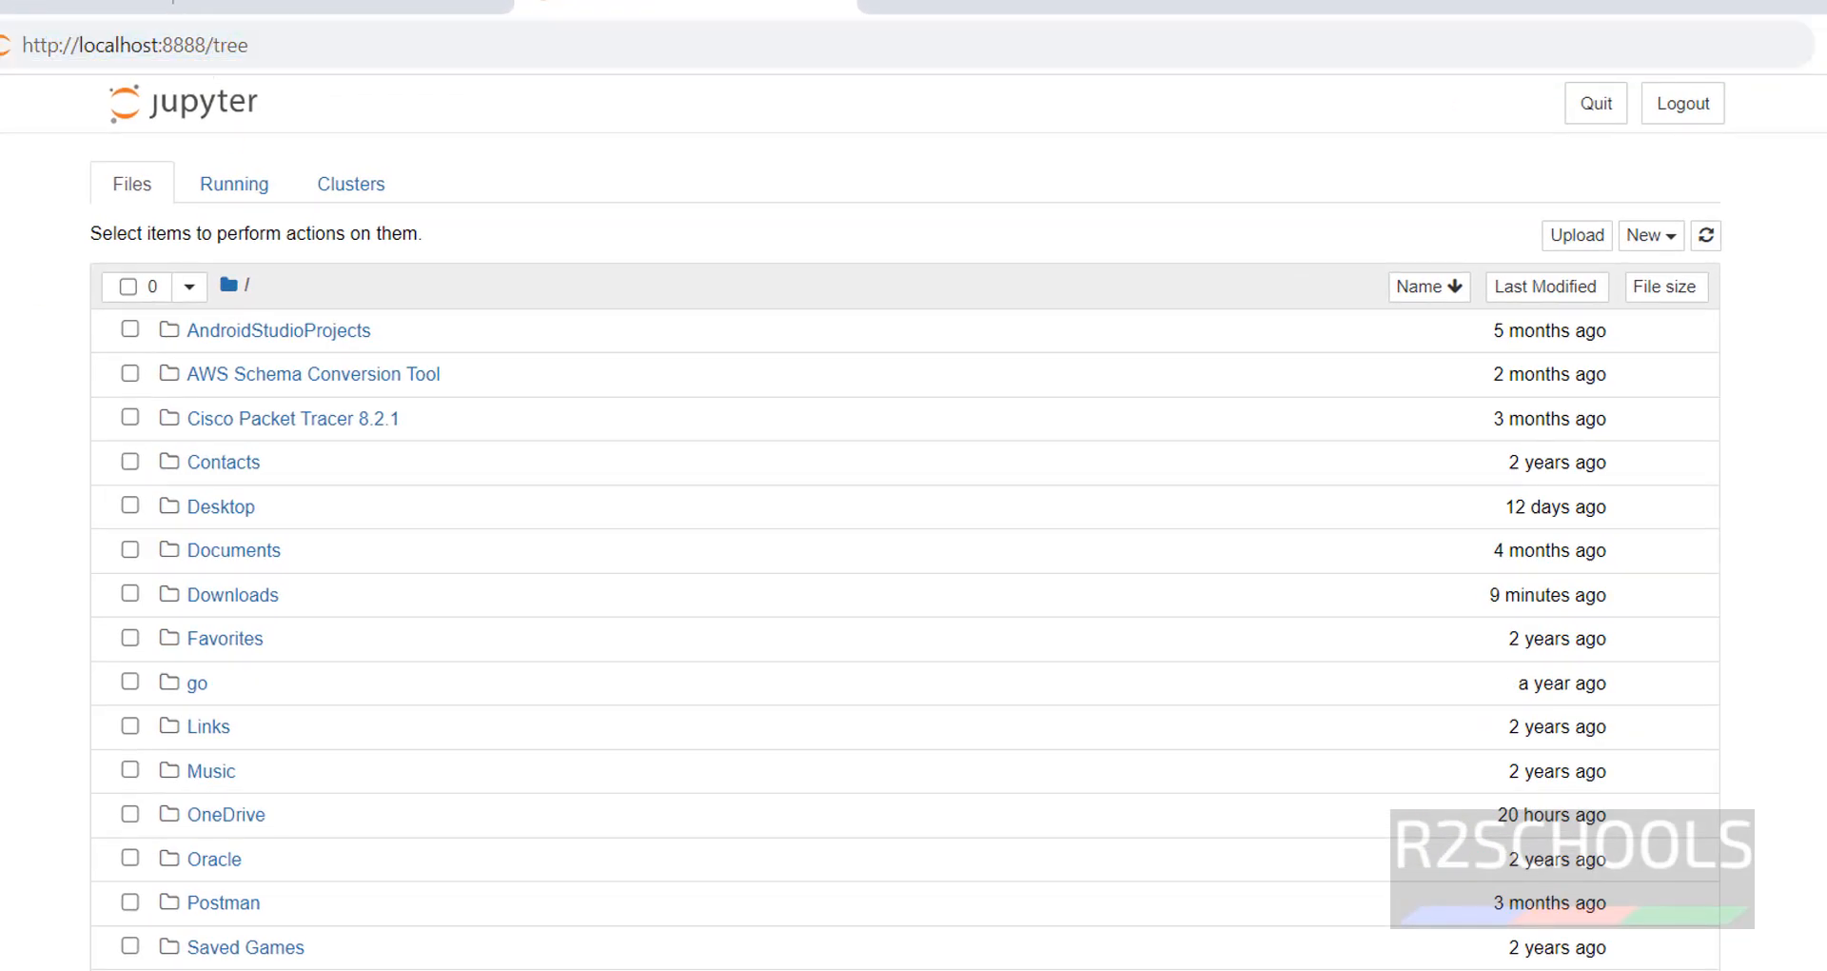
Create a new Python 3 (ipykernel) notebook in Jupyter's root folder
{"action": "left_click", "coordinate": [1672, 251]}
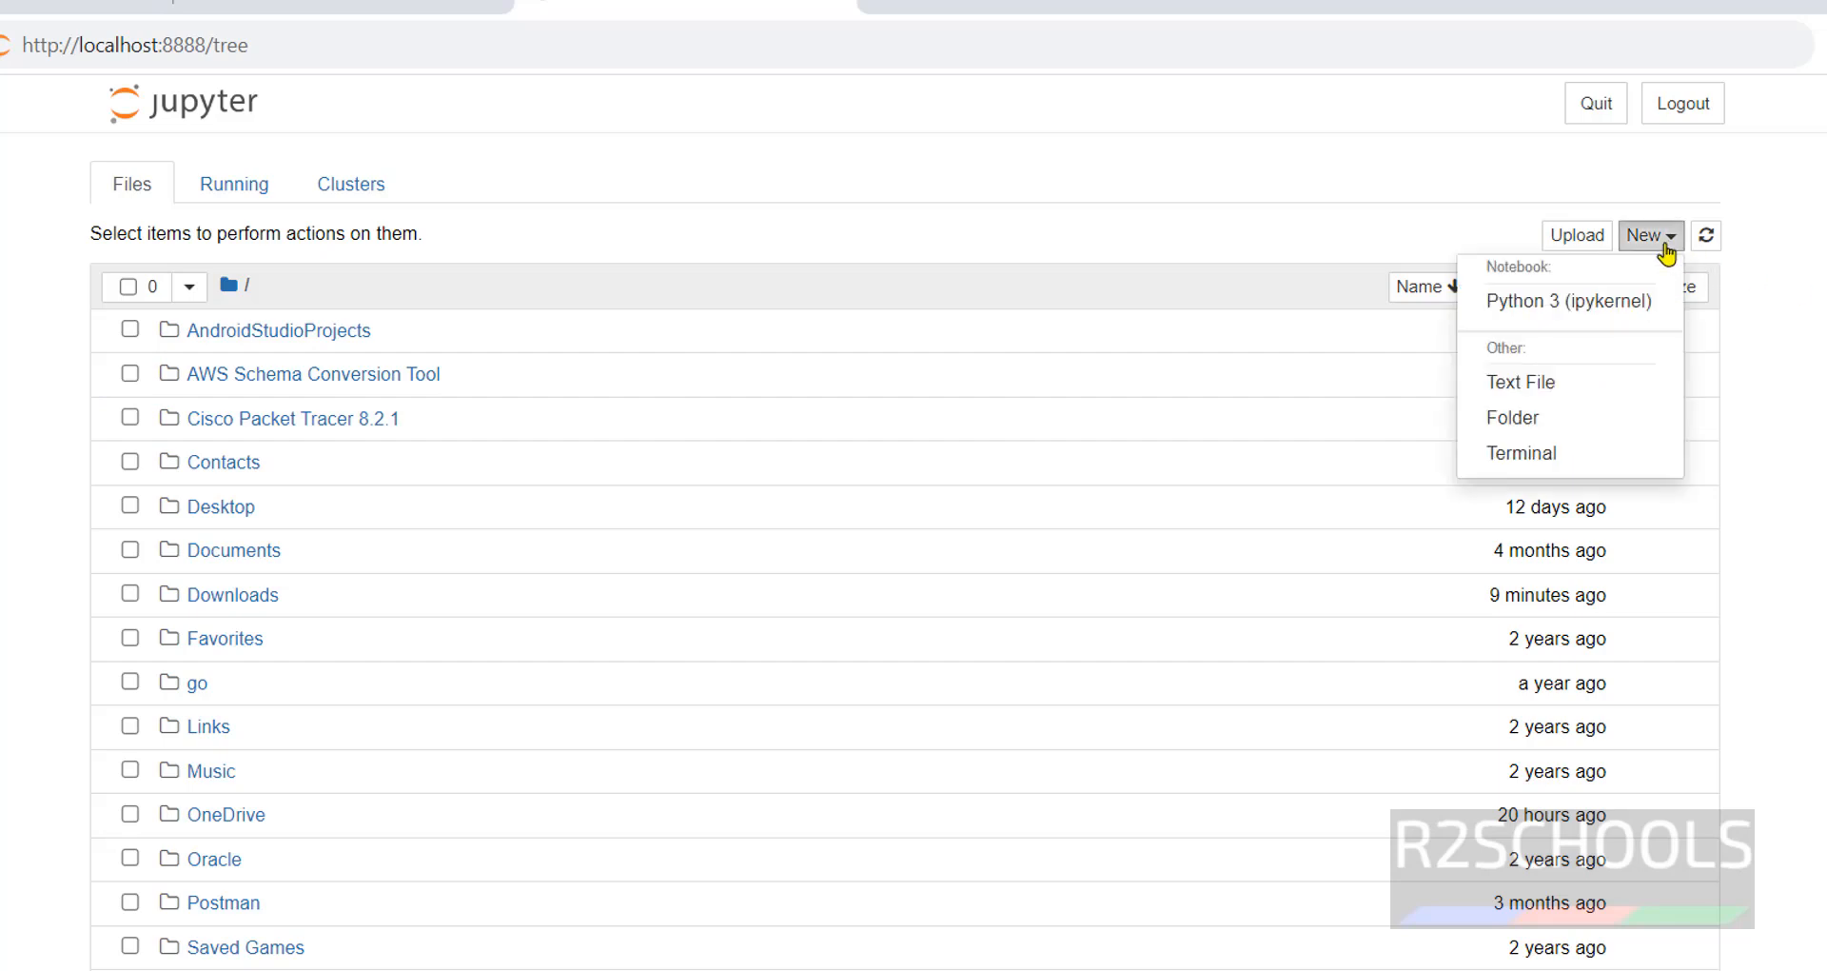
{"action": "left_click", "coordinate": [1580, 305]}
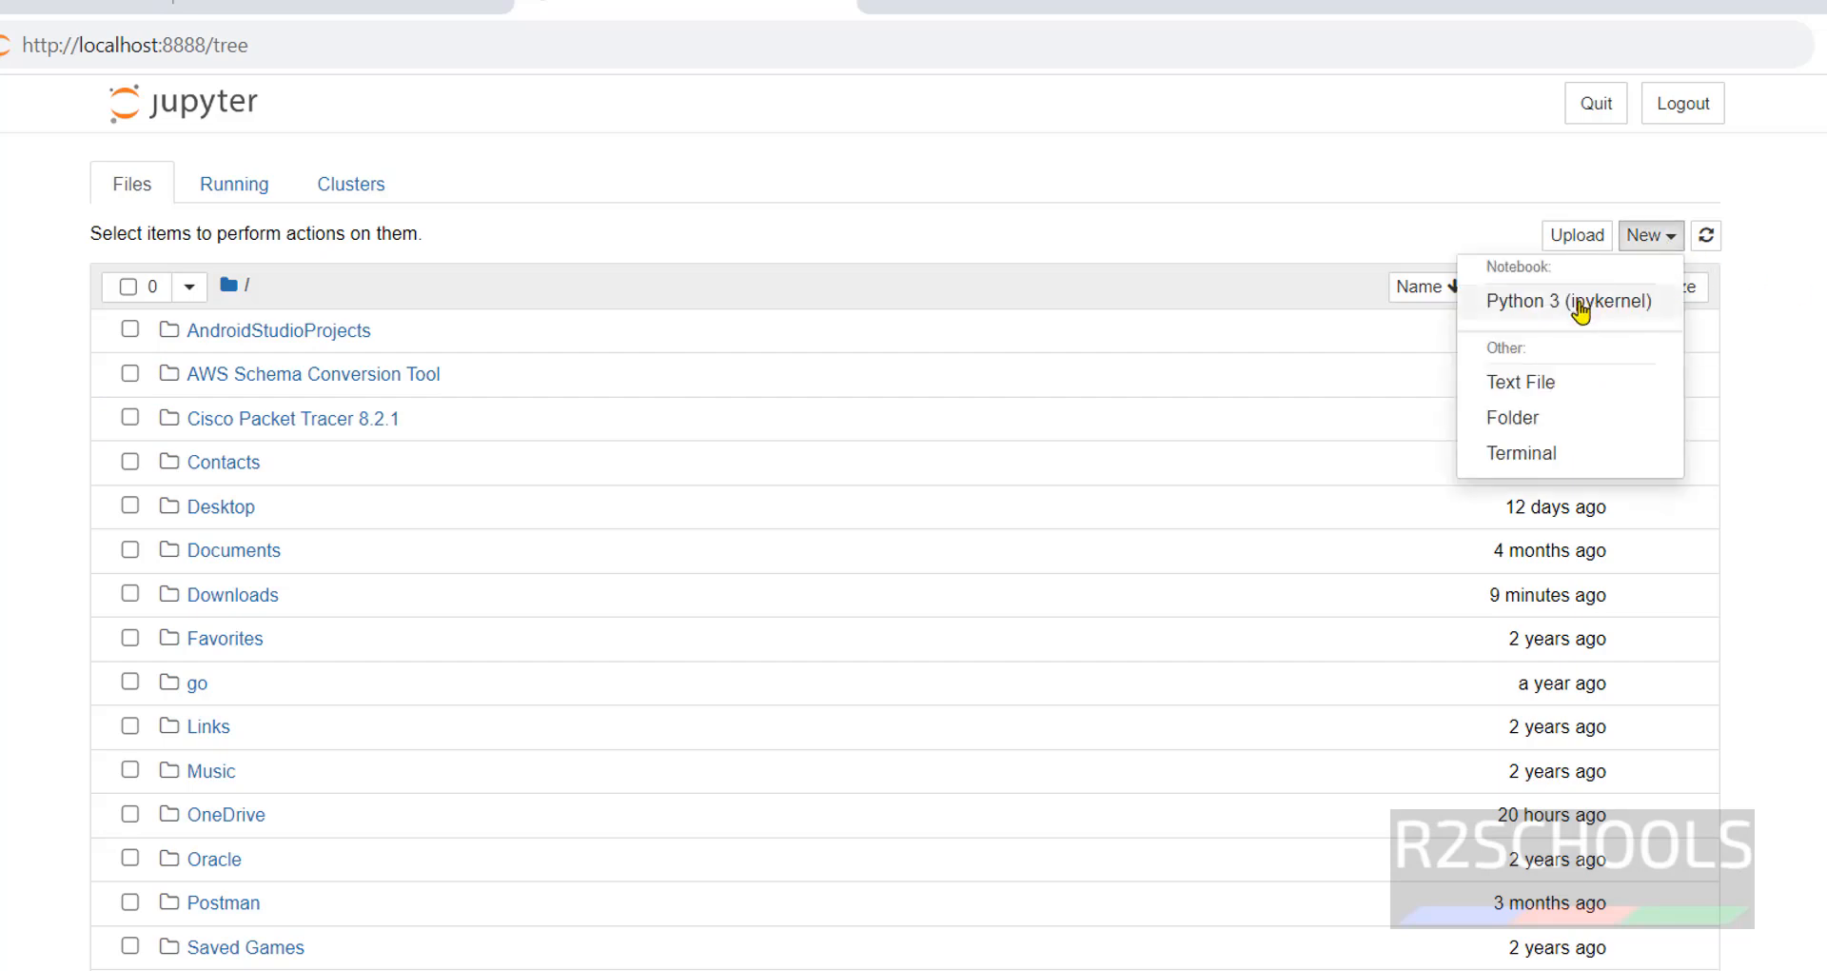
Create the notebook with the Python 3 (ipykernel) kernel and look for its file in Jupyter's home page list
{"action": "left_click_drag", "start_coordinate": [1577, 302], "coordinate": [1578, 314]}
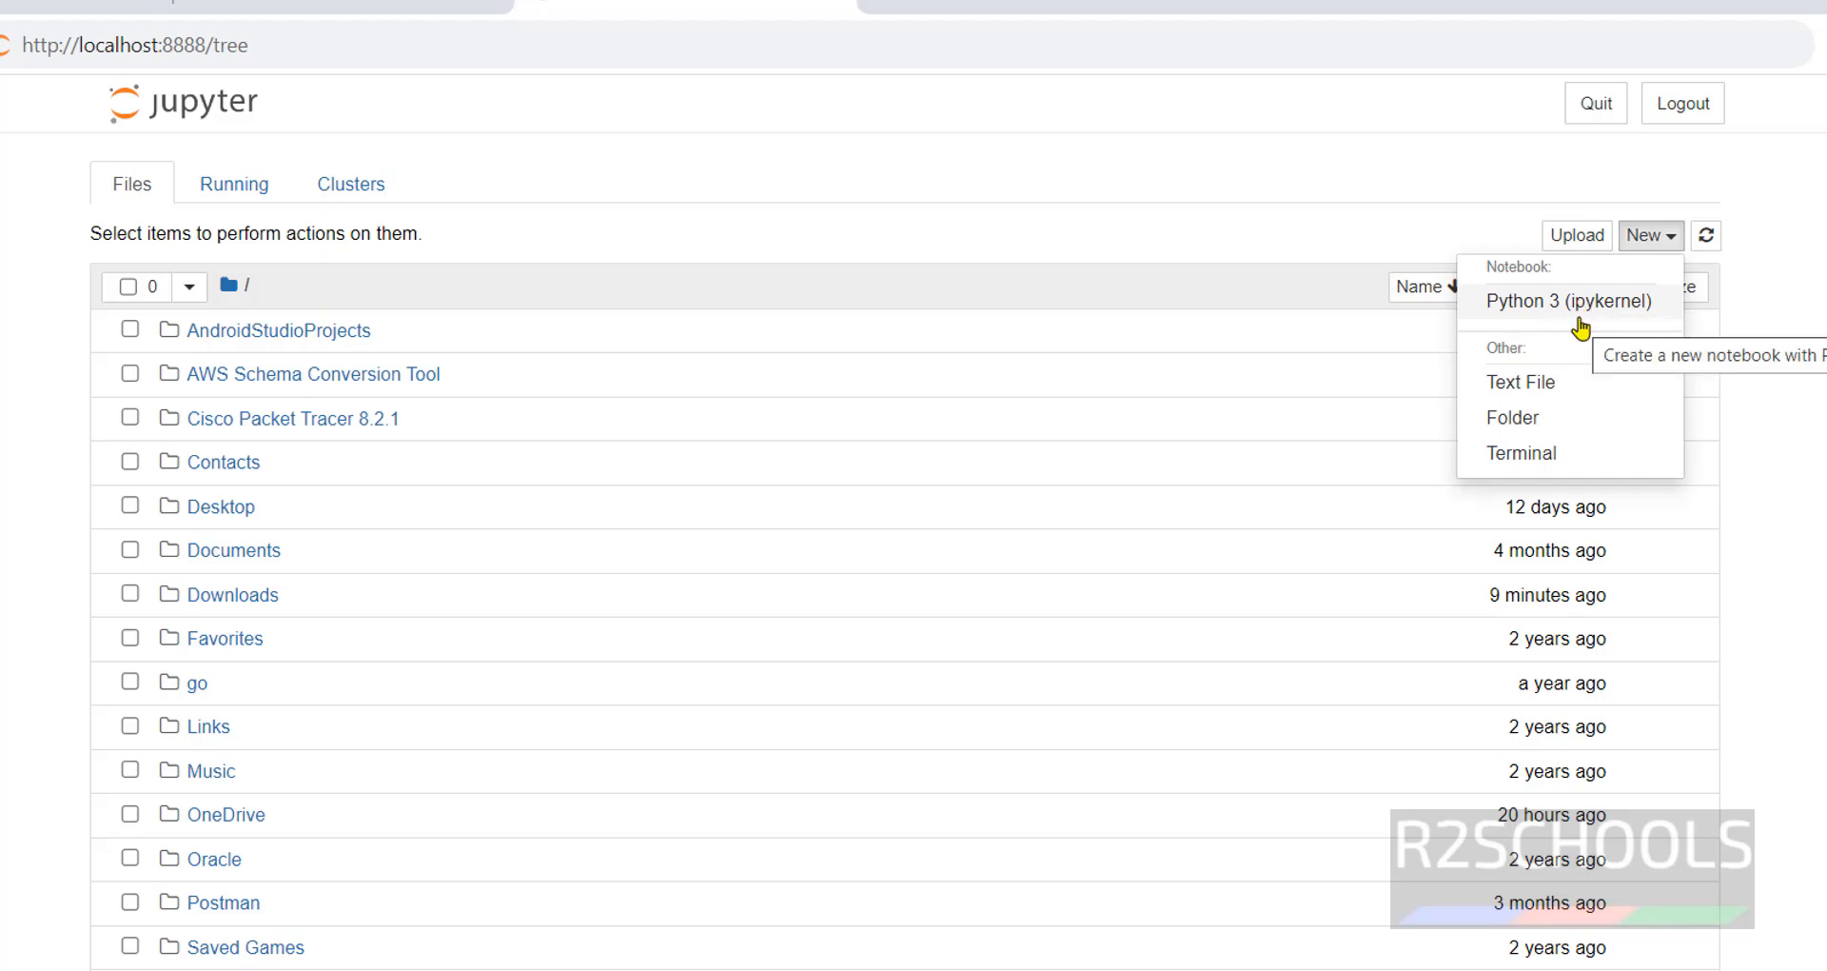
{"action": "left_click", "coordinate": [1578, 322]}
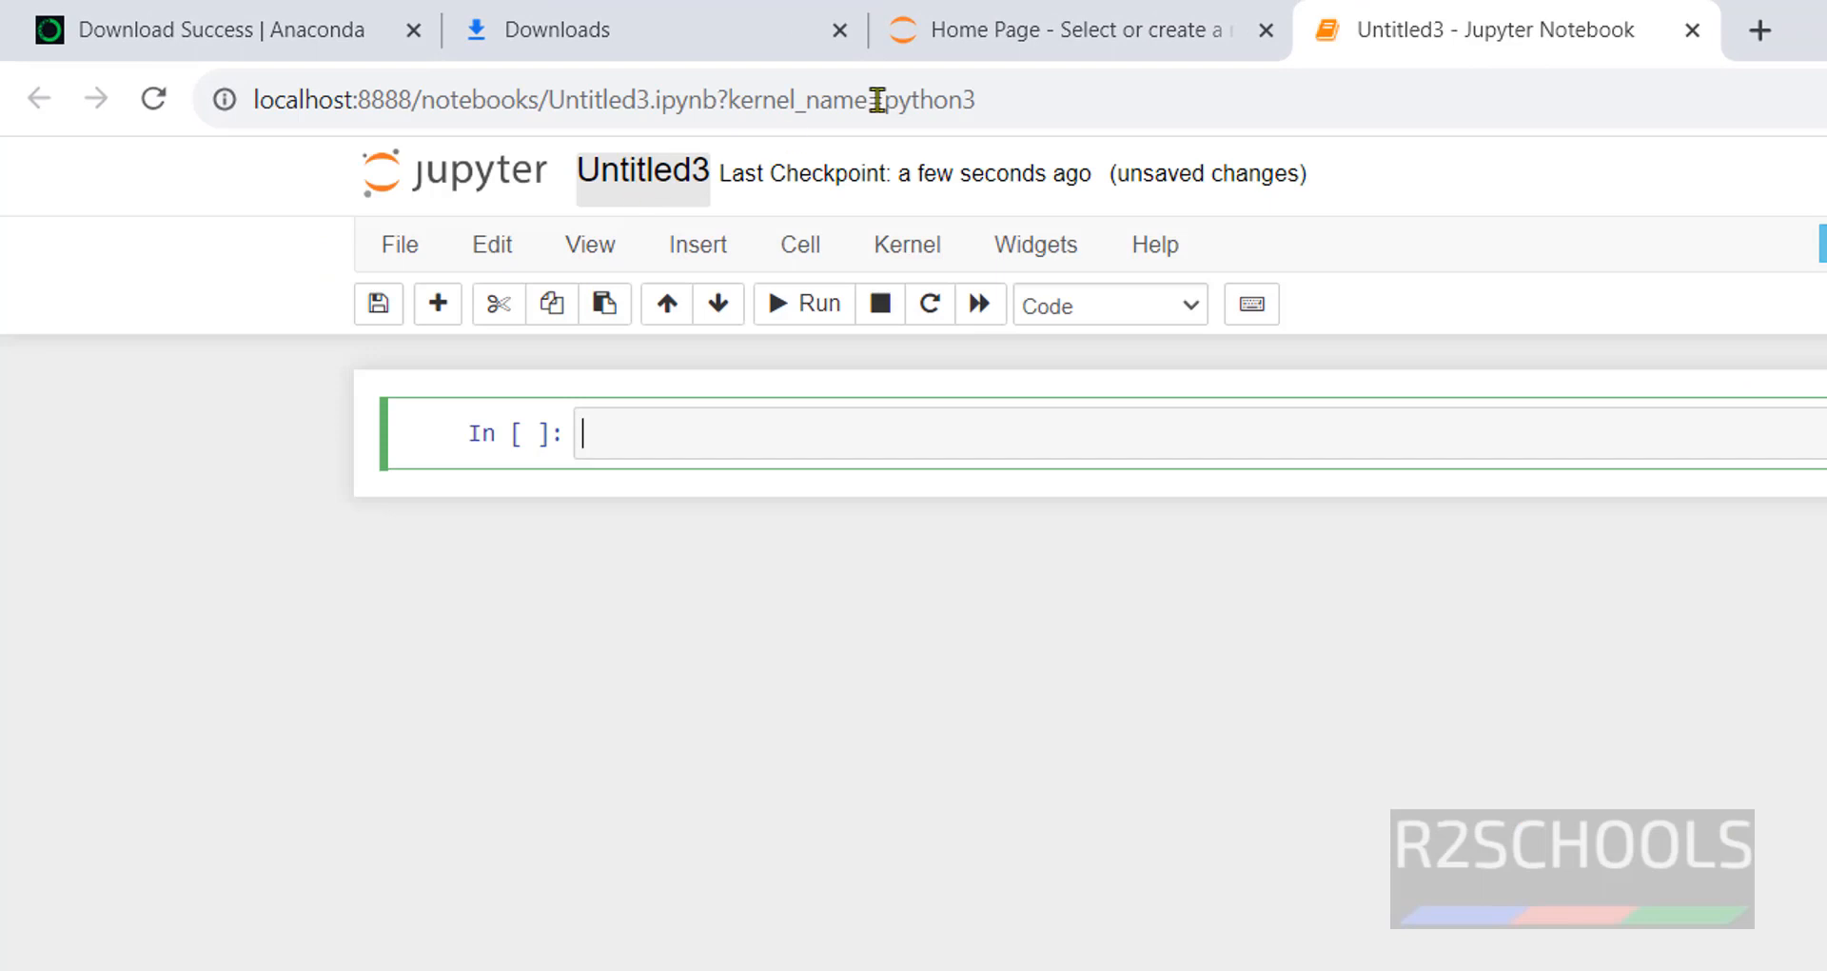
{"action": "left_click", "coordinate": [1041, 41]}
{"action": "scroll", "coordinate": [1238, 914], "scroll_direction": "down", "scroll_amount": 10}
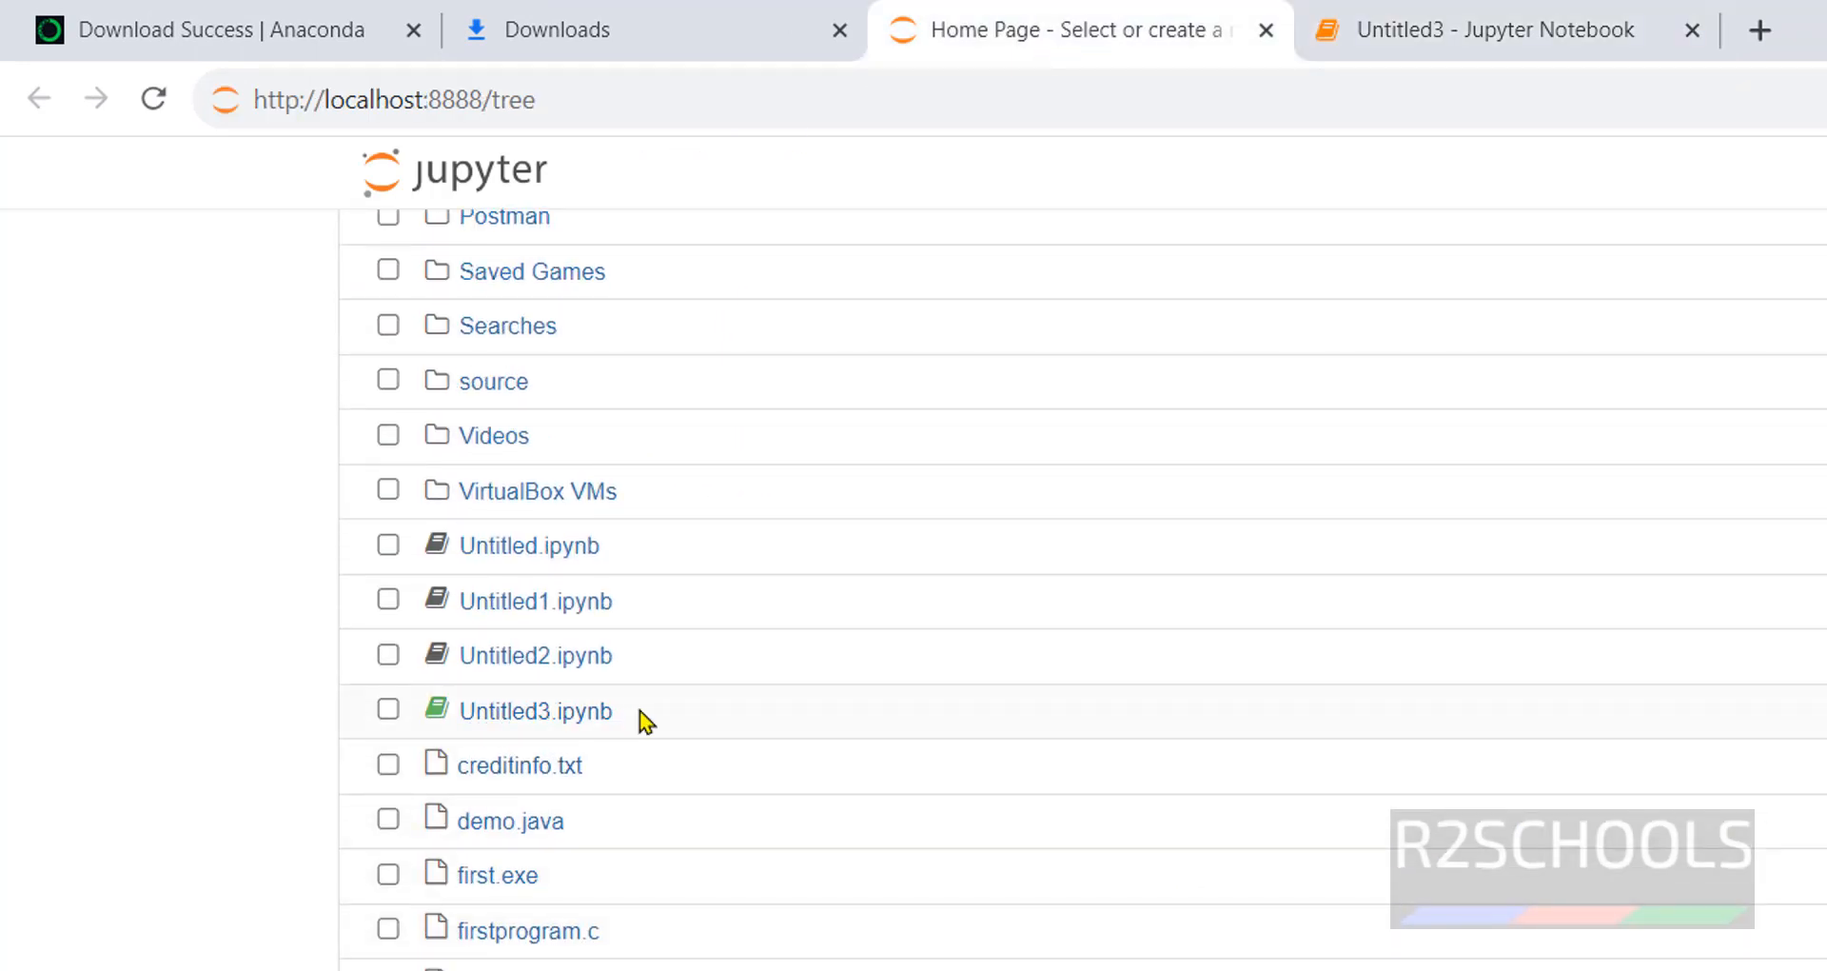
{"action": "left_click", "coordinate": [1536, 55]}
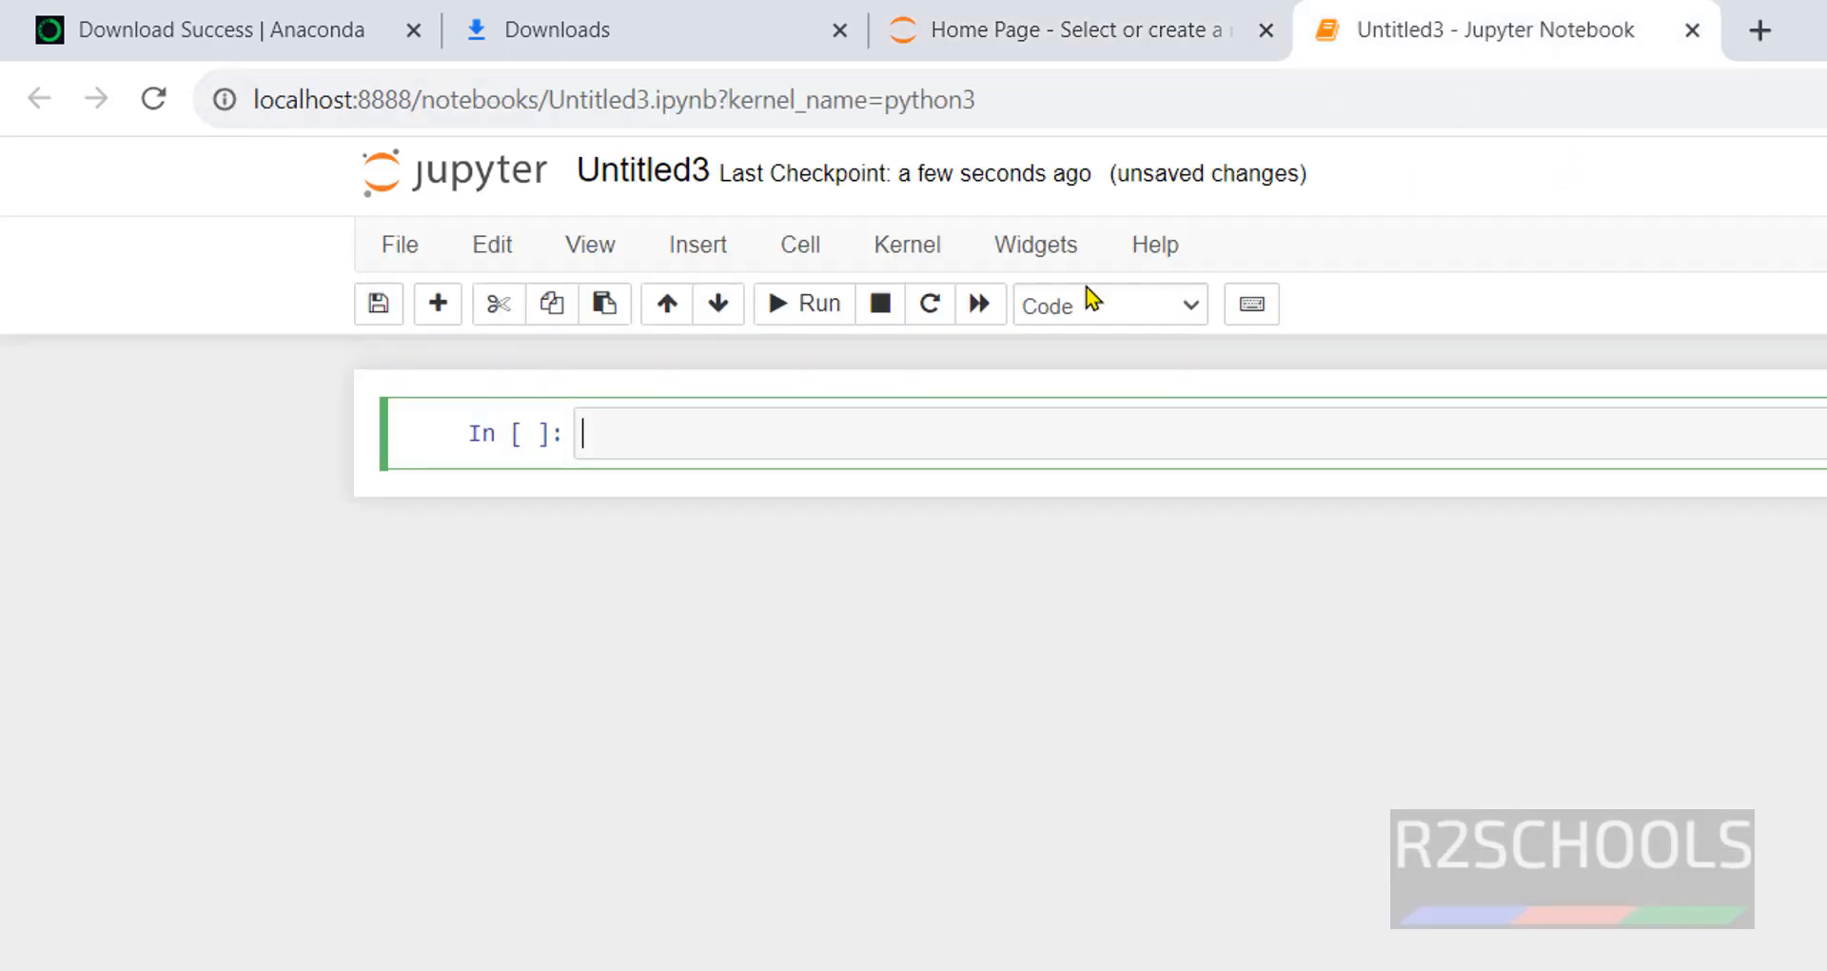
{"action": "left_click", "coordinate": [666, 181]}
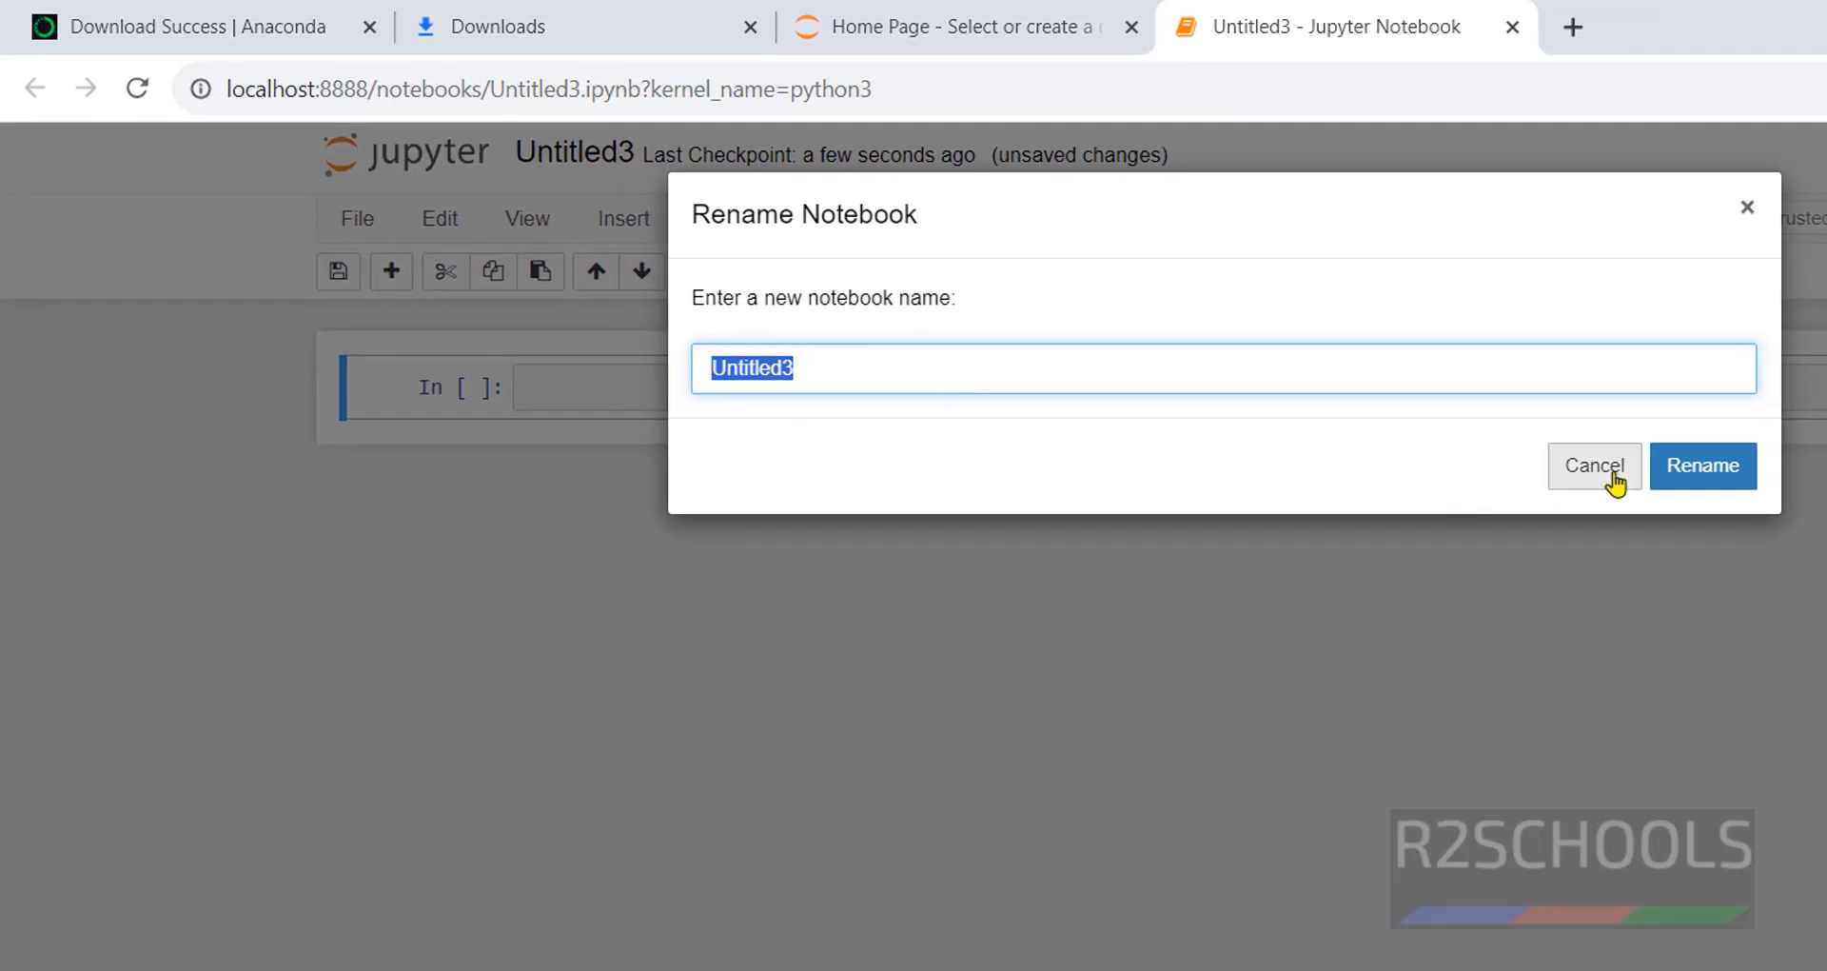
{"action": "left_click", "coordinate": [1561, 473]}
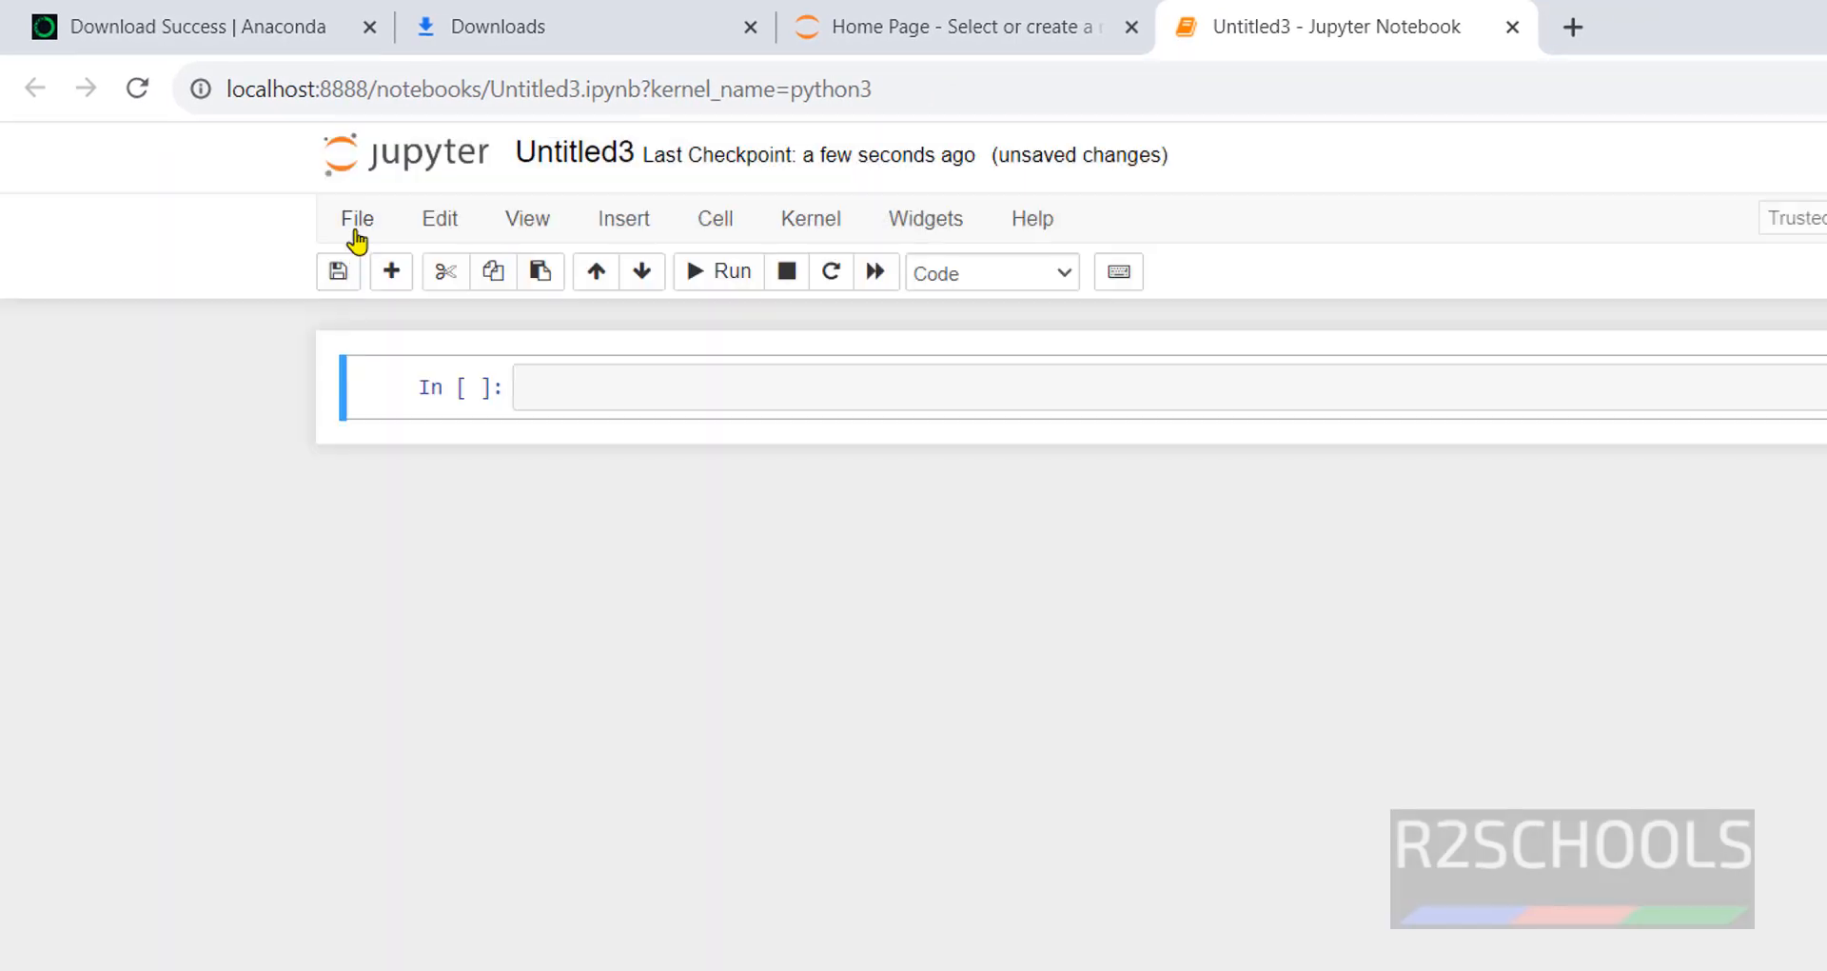
{"action": "left_click", "coordinate": [356, 234]}
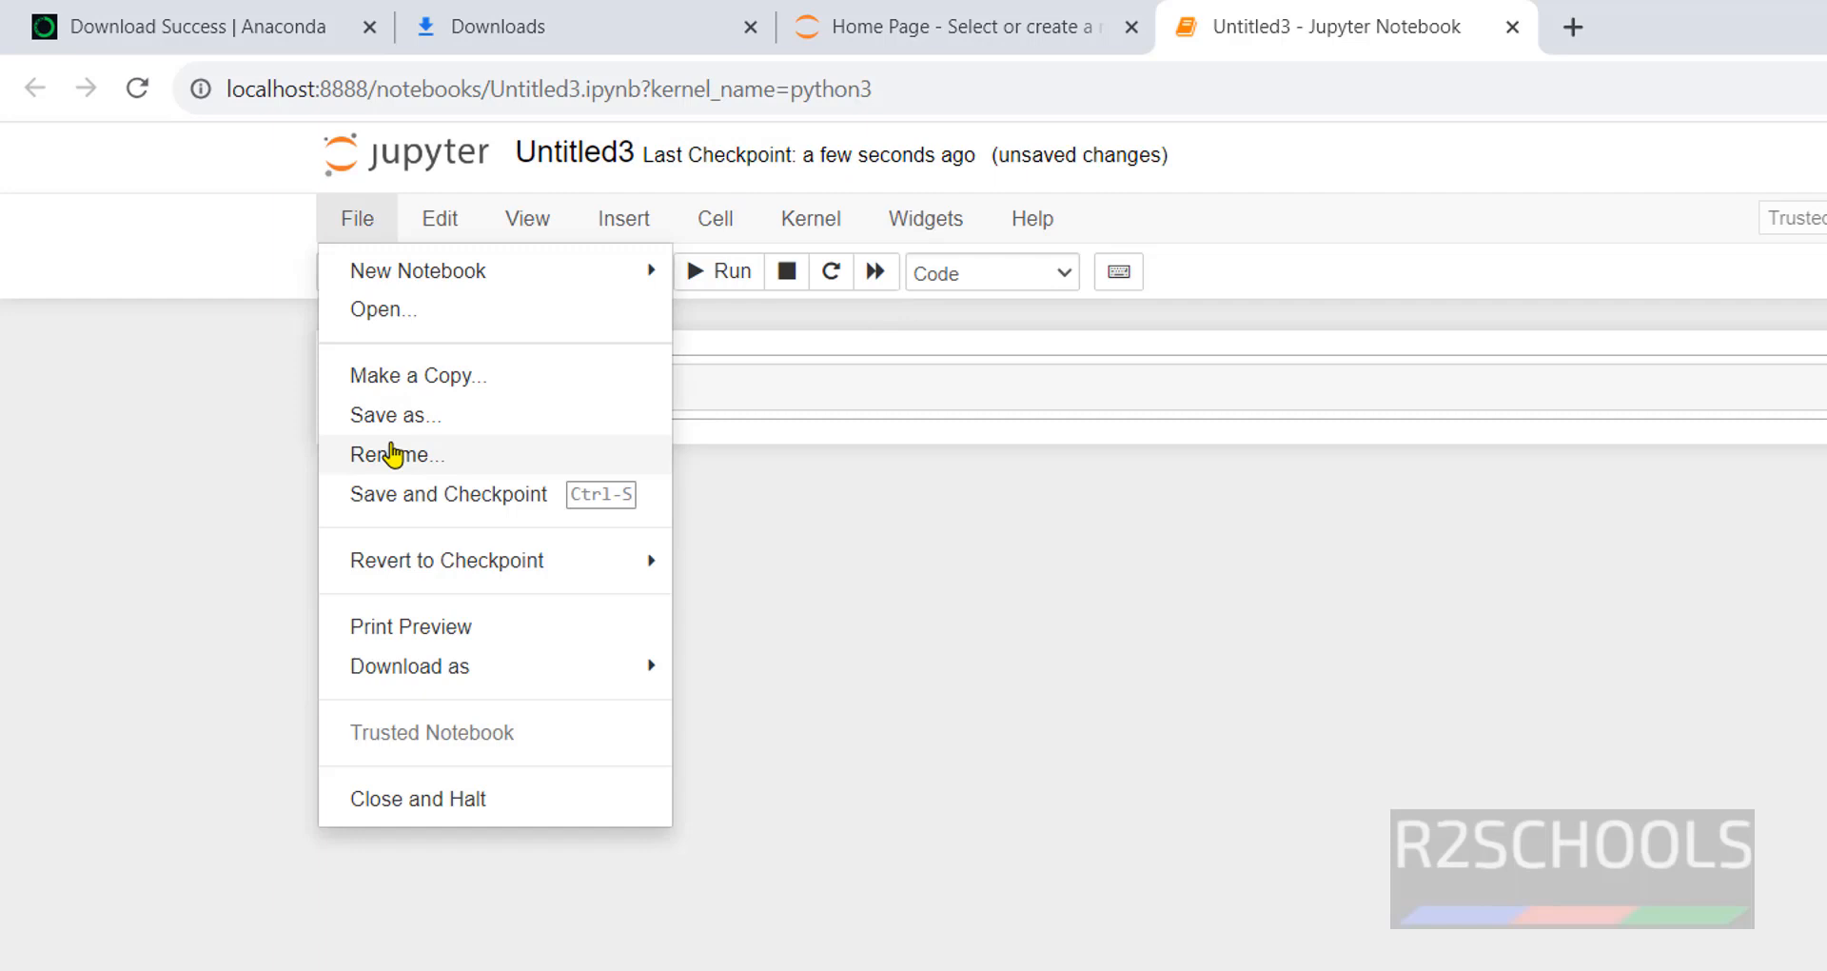
{"action": "left_click", "coordinate": [935, 553]}
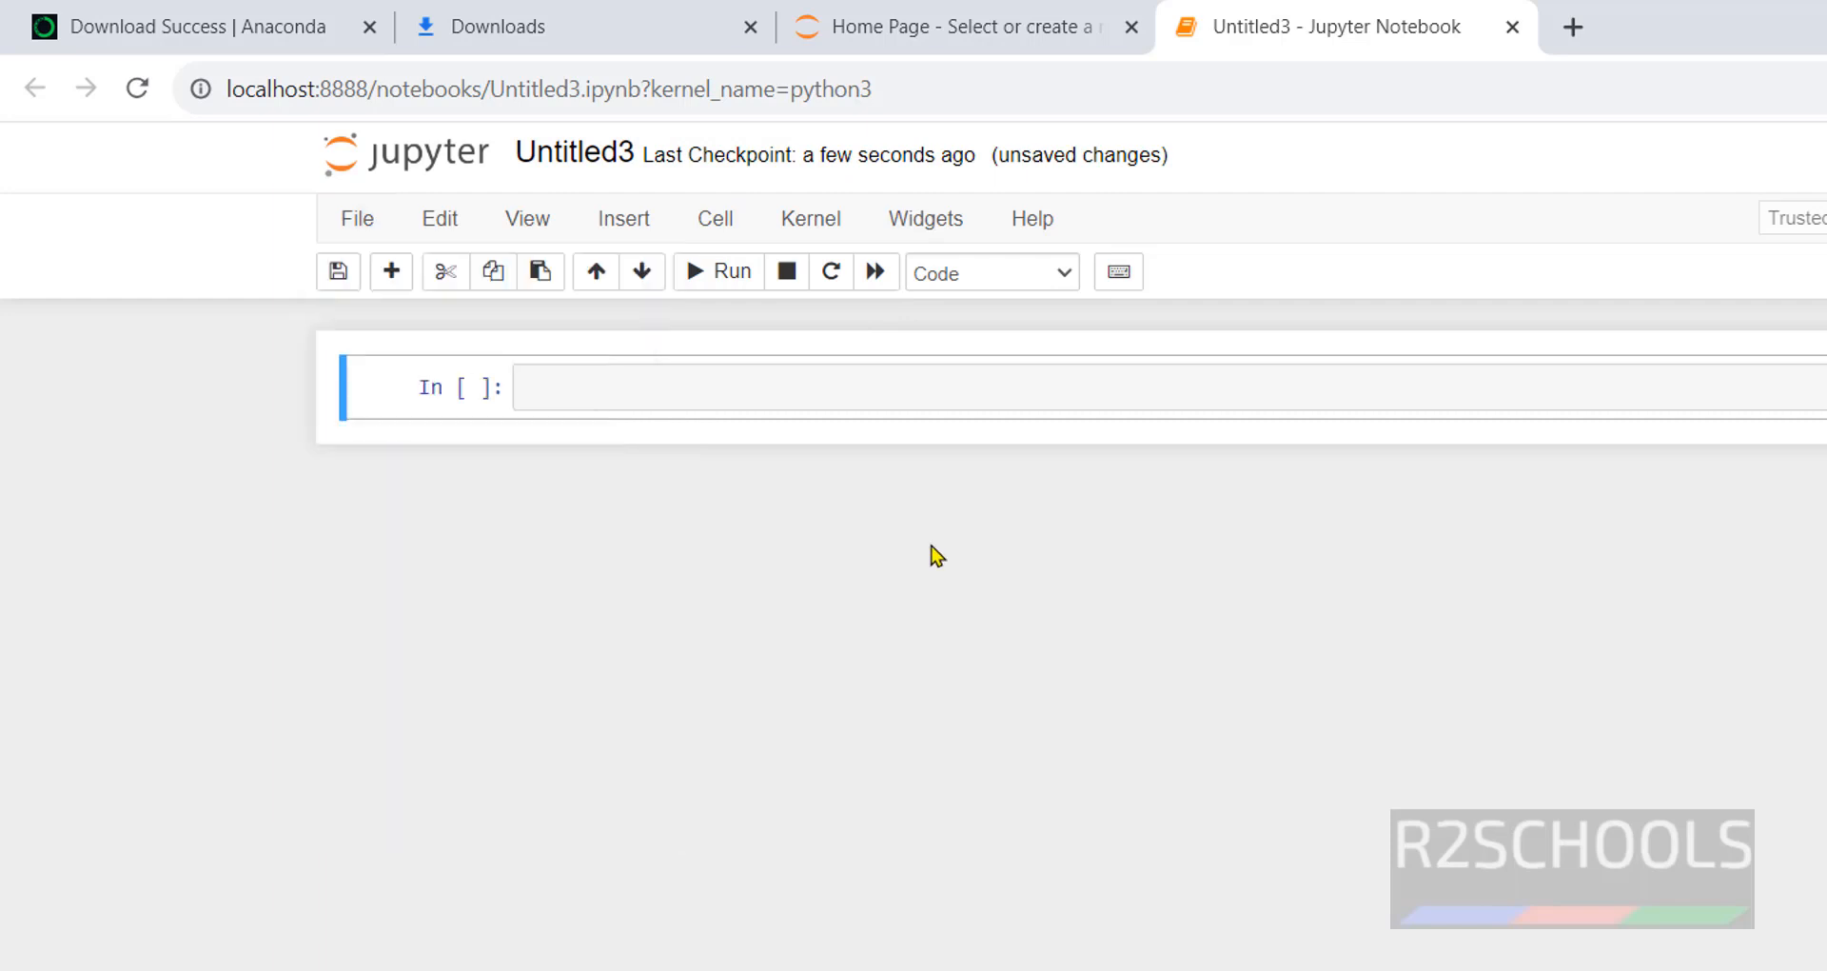
Rename the notebook to practice1 and check its entry in Jupyter's home page file list
{"action": "left_click", "coordinate": [612, 151]}
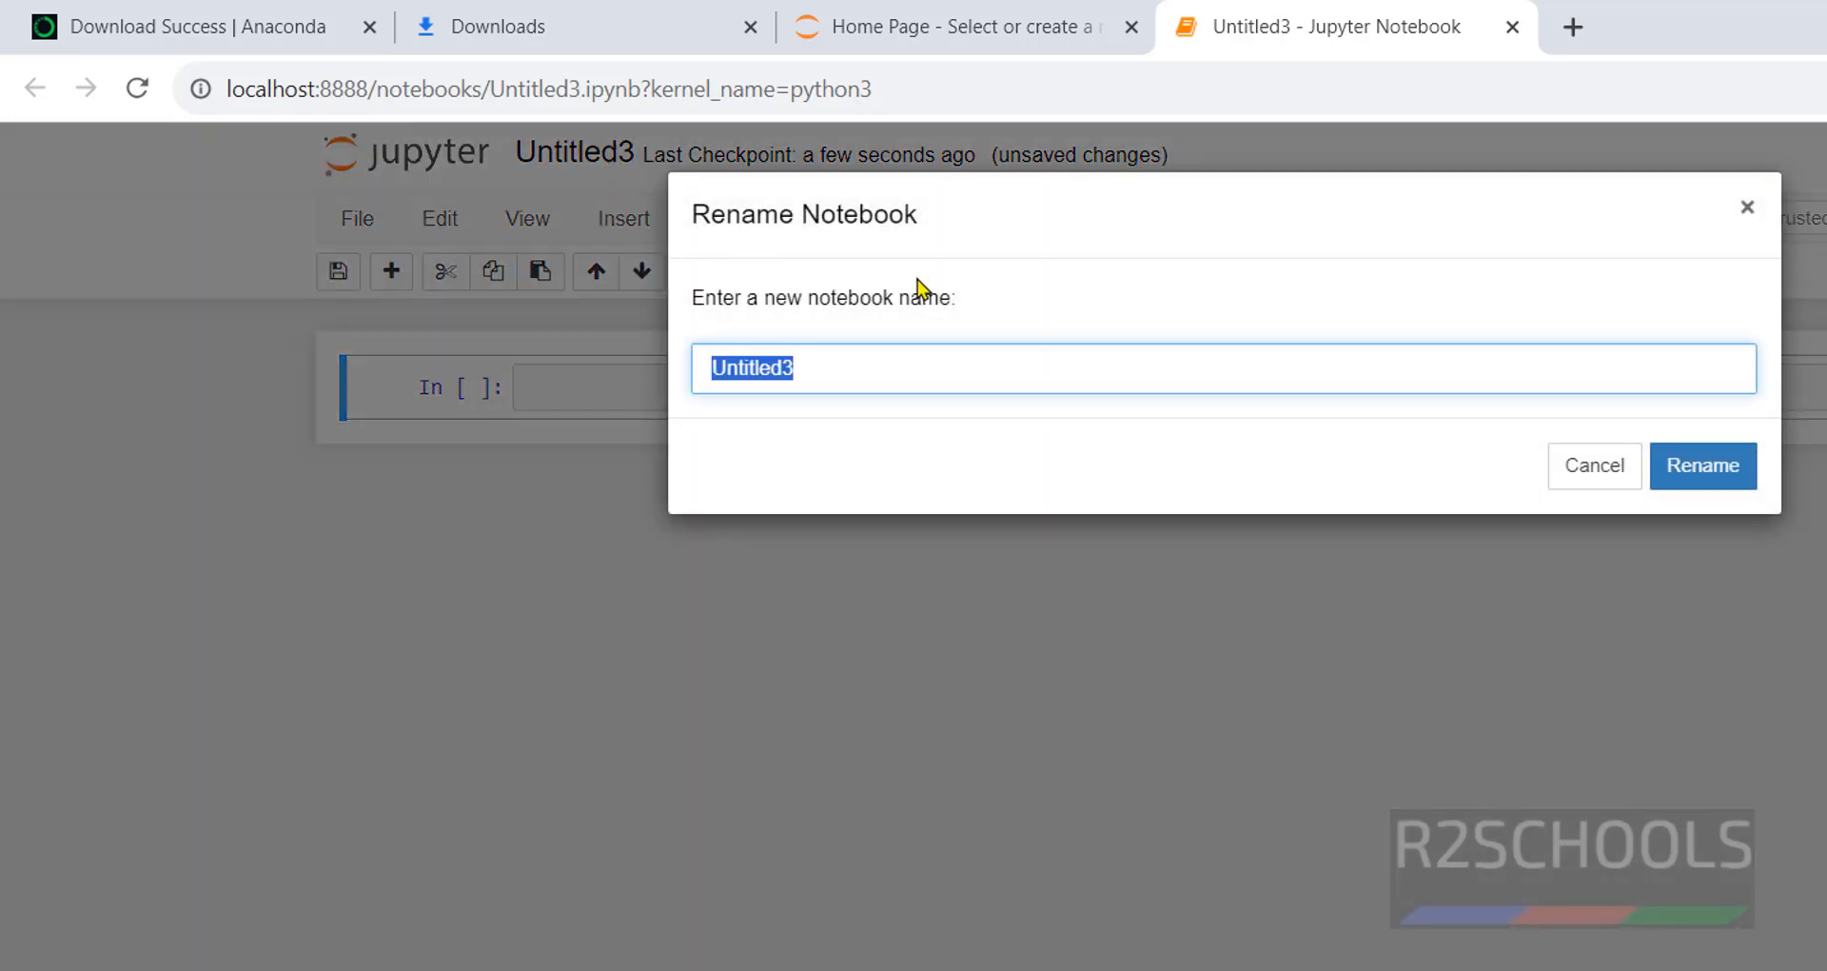
{"action": "type", "text": "prac"}
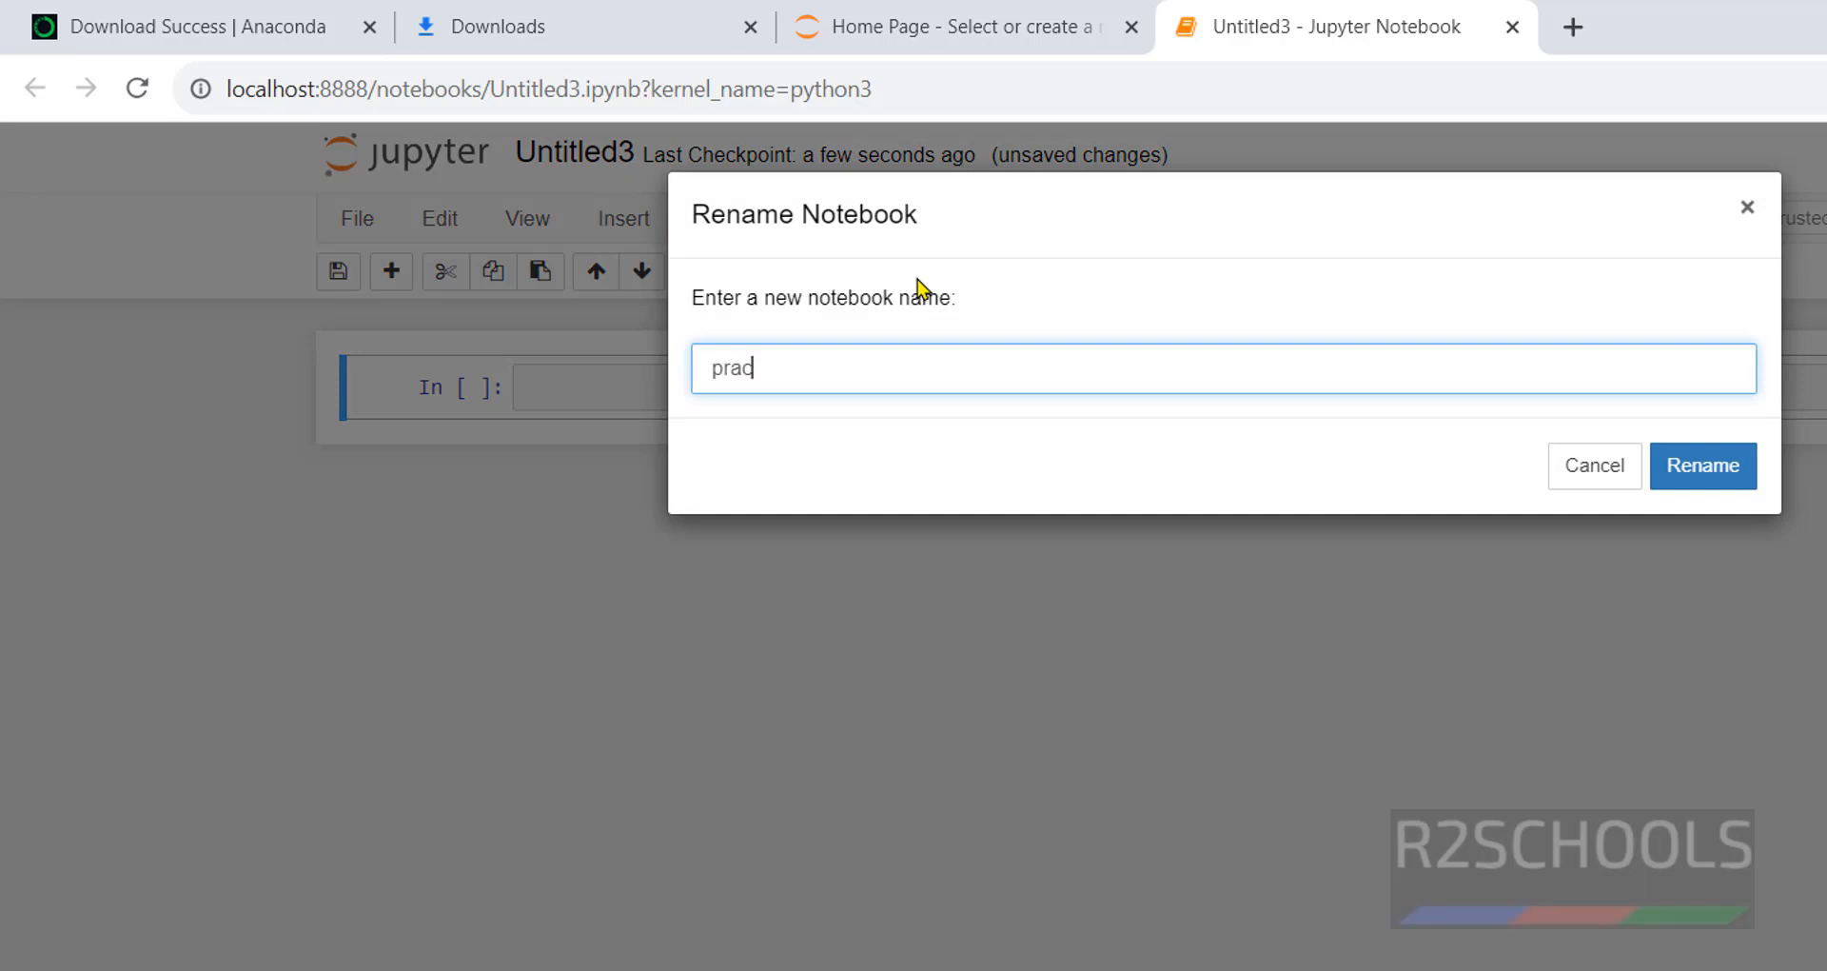
{"action": "type", "text": "e1"}
{"action": "key", "text": "Return"}
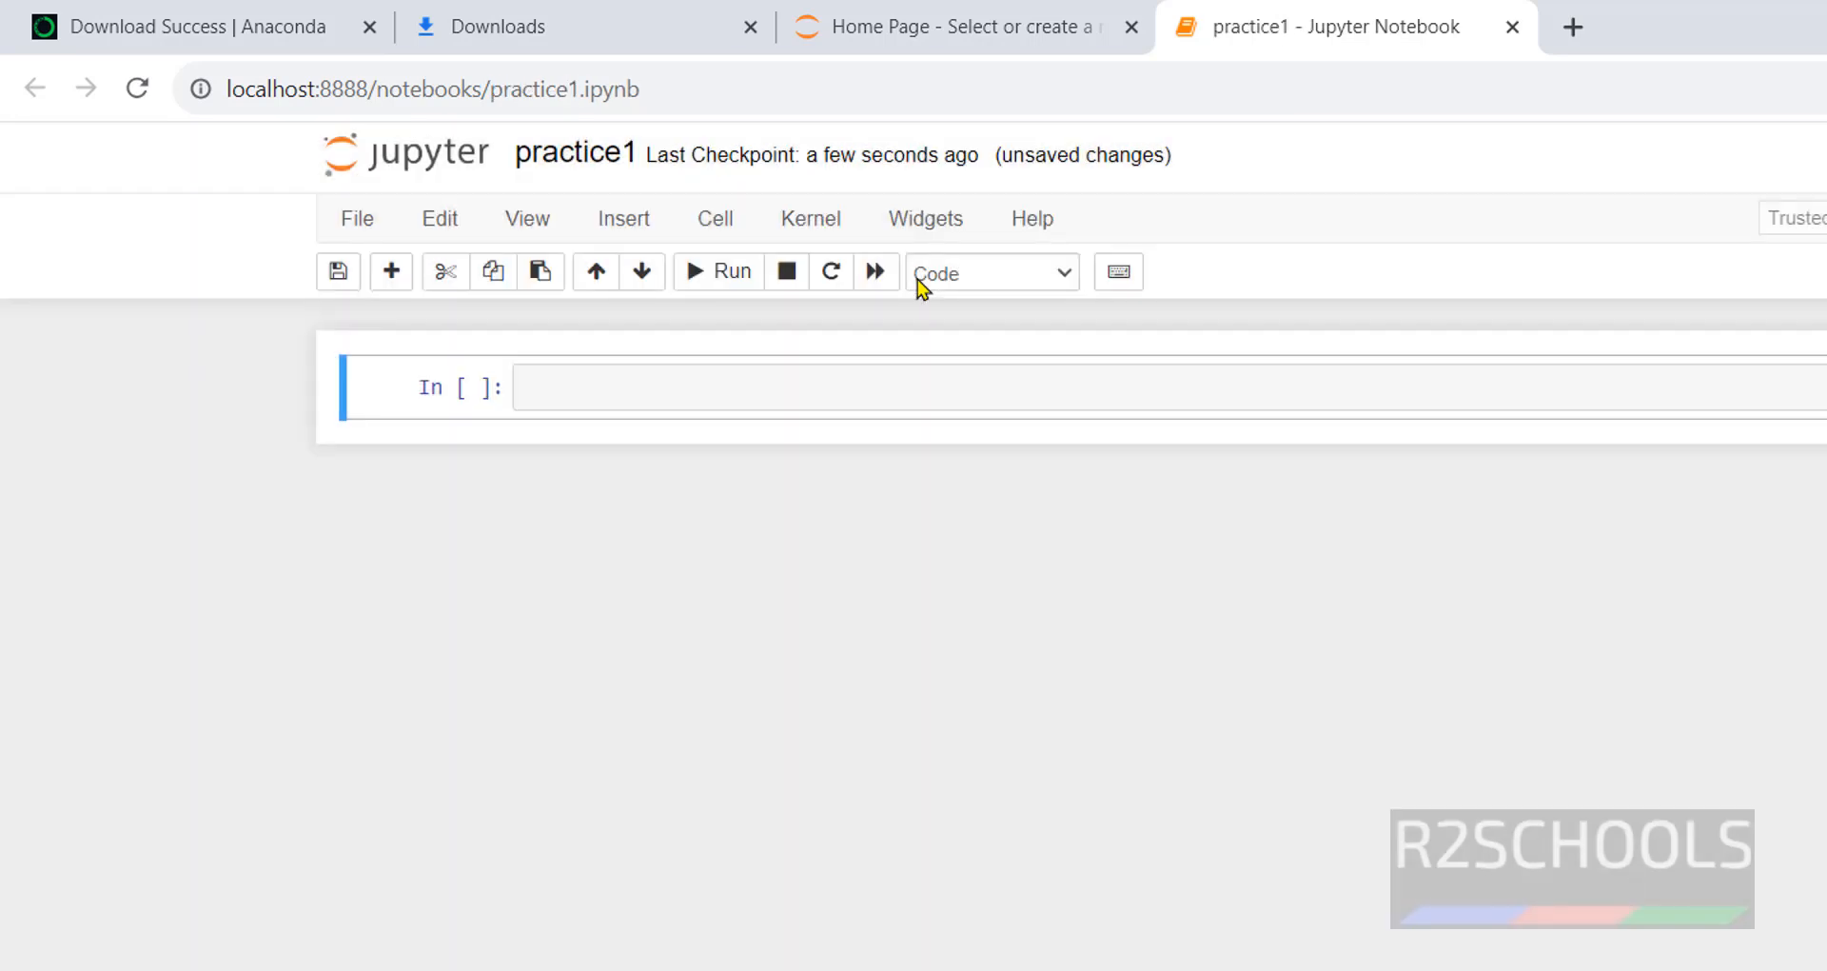
{"action": "left_click", "coordinate": [980, 38]}
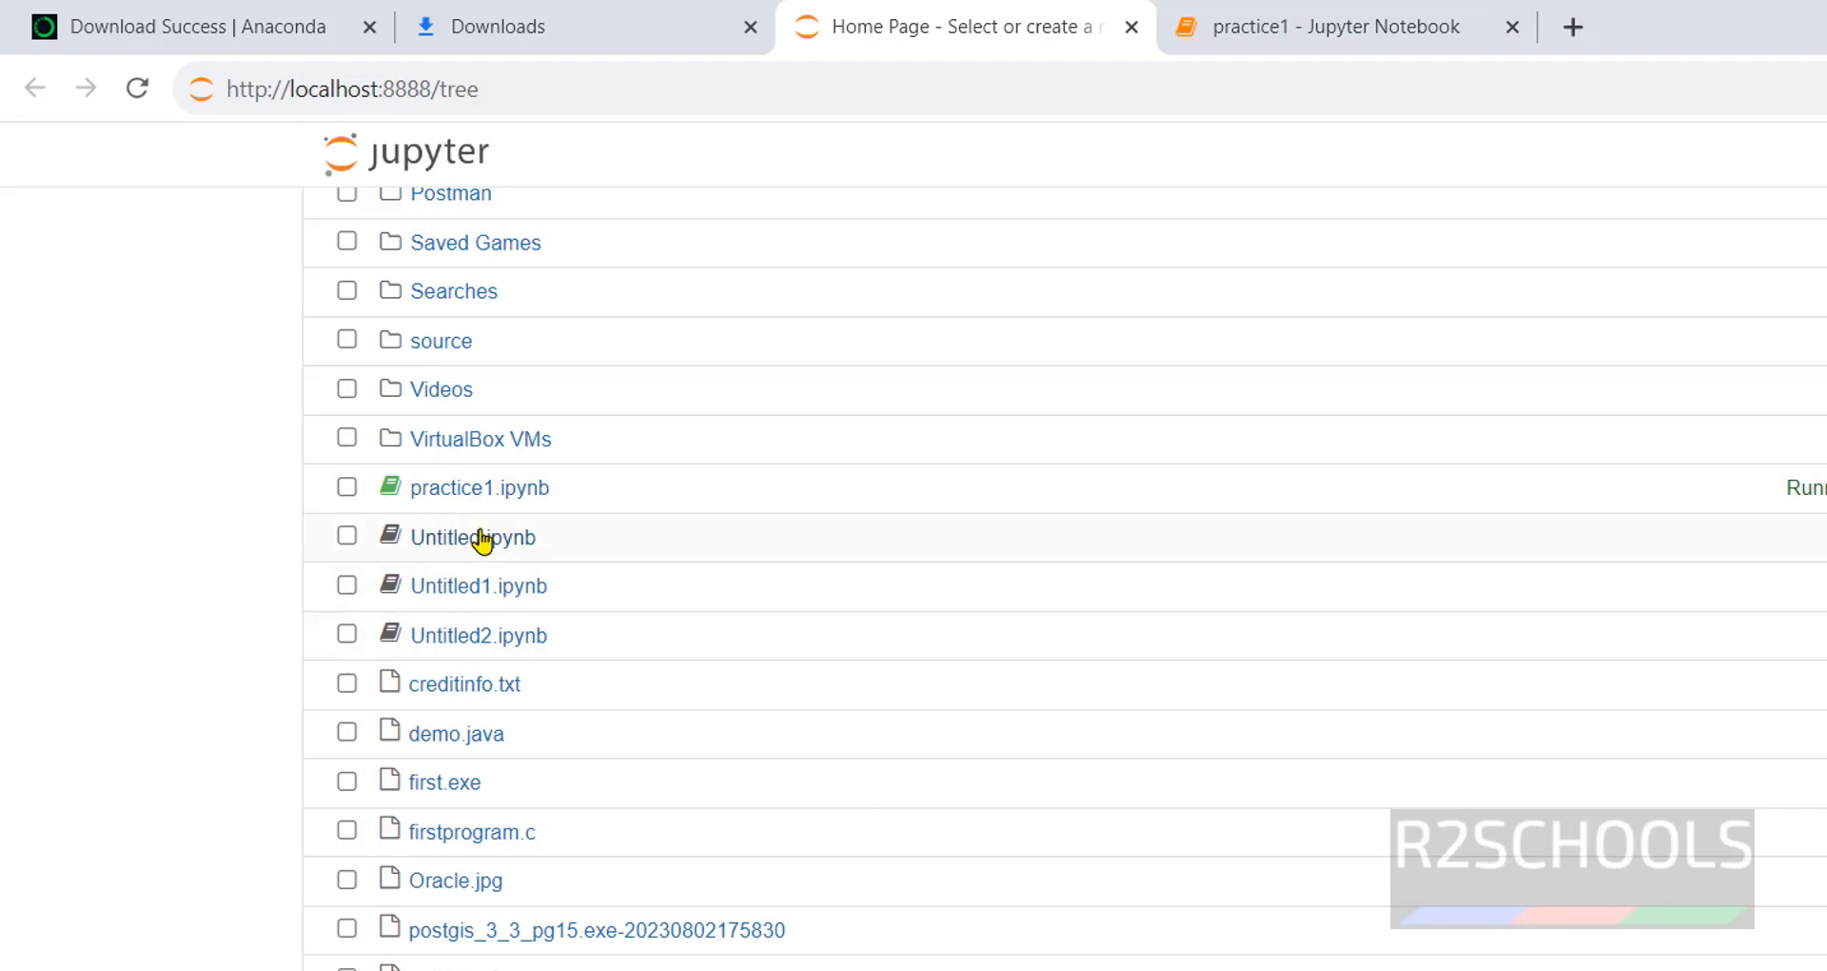
{"action": "left_click", "coordinate": [1346, 15]}
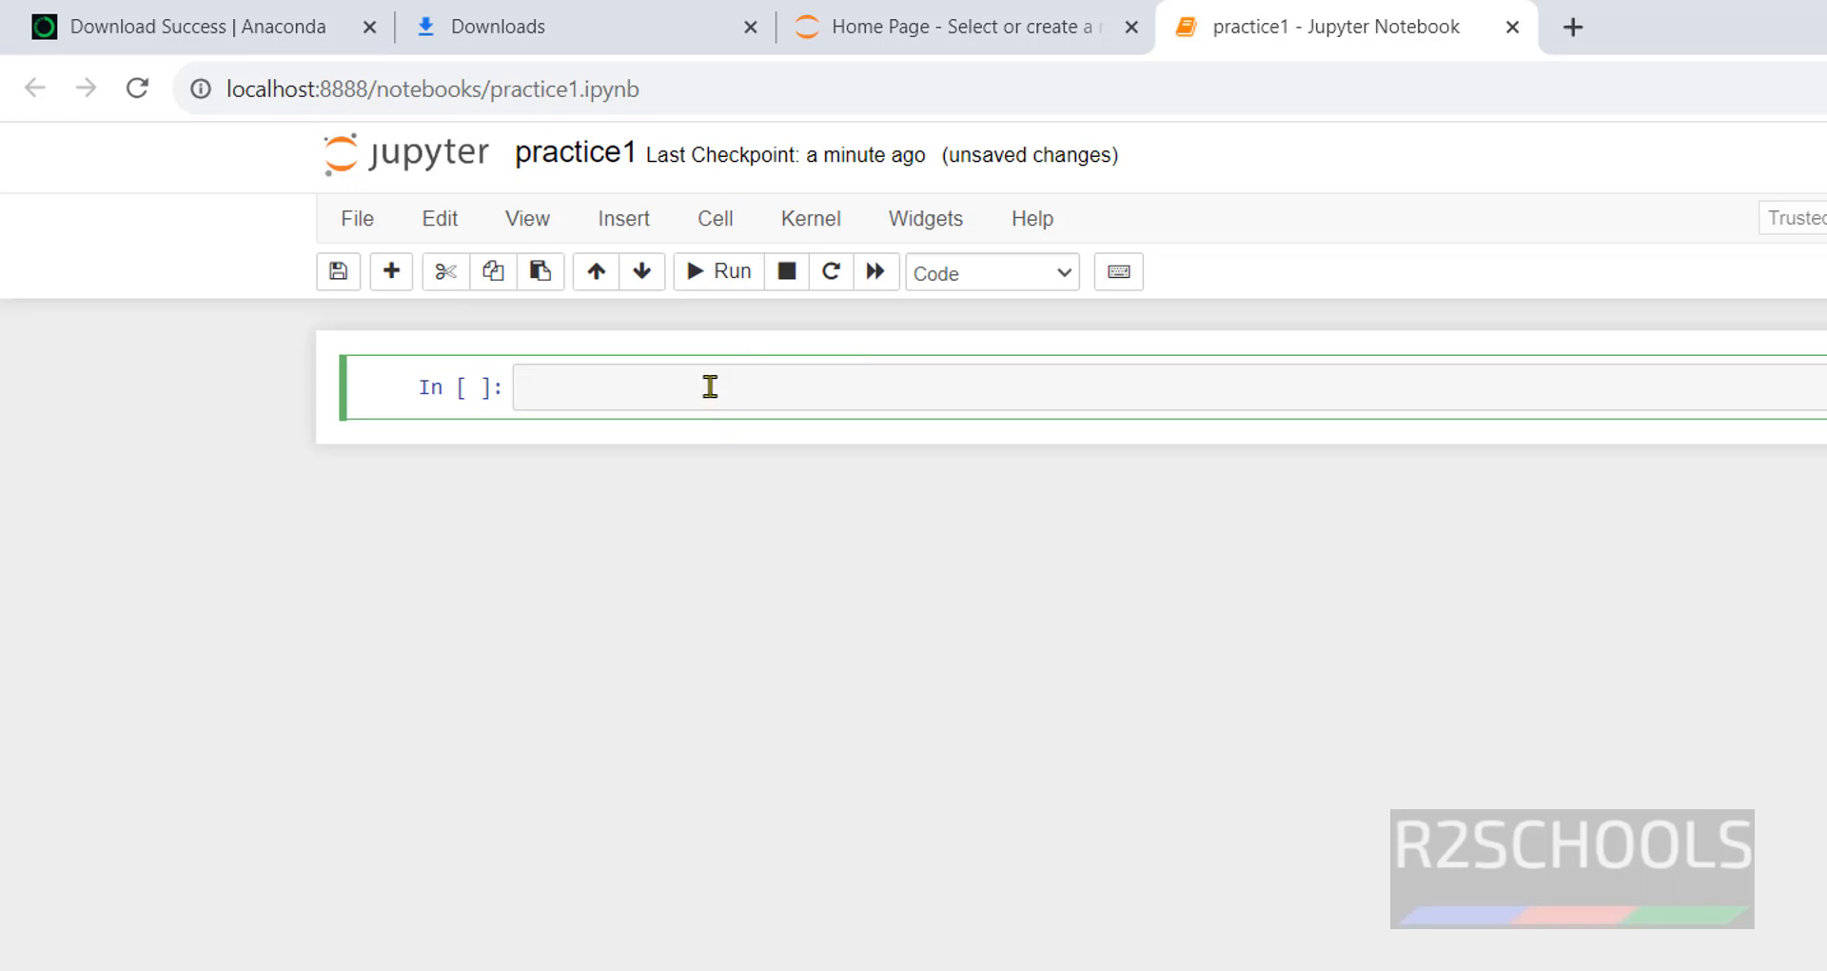
Enter print("Welcome to r2schools youtube channel") in the first cell and run it, advancing to a new cell below
{"action": "type", "text": "print(\"Welcome to r2"}
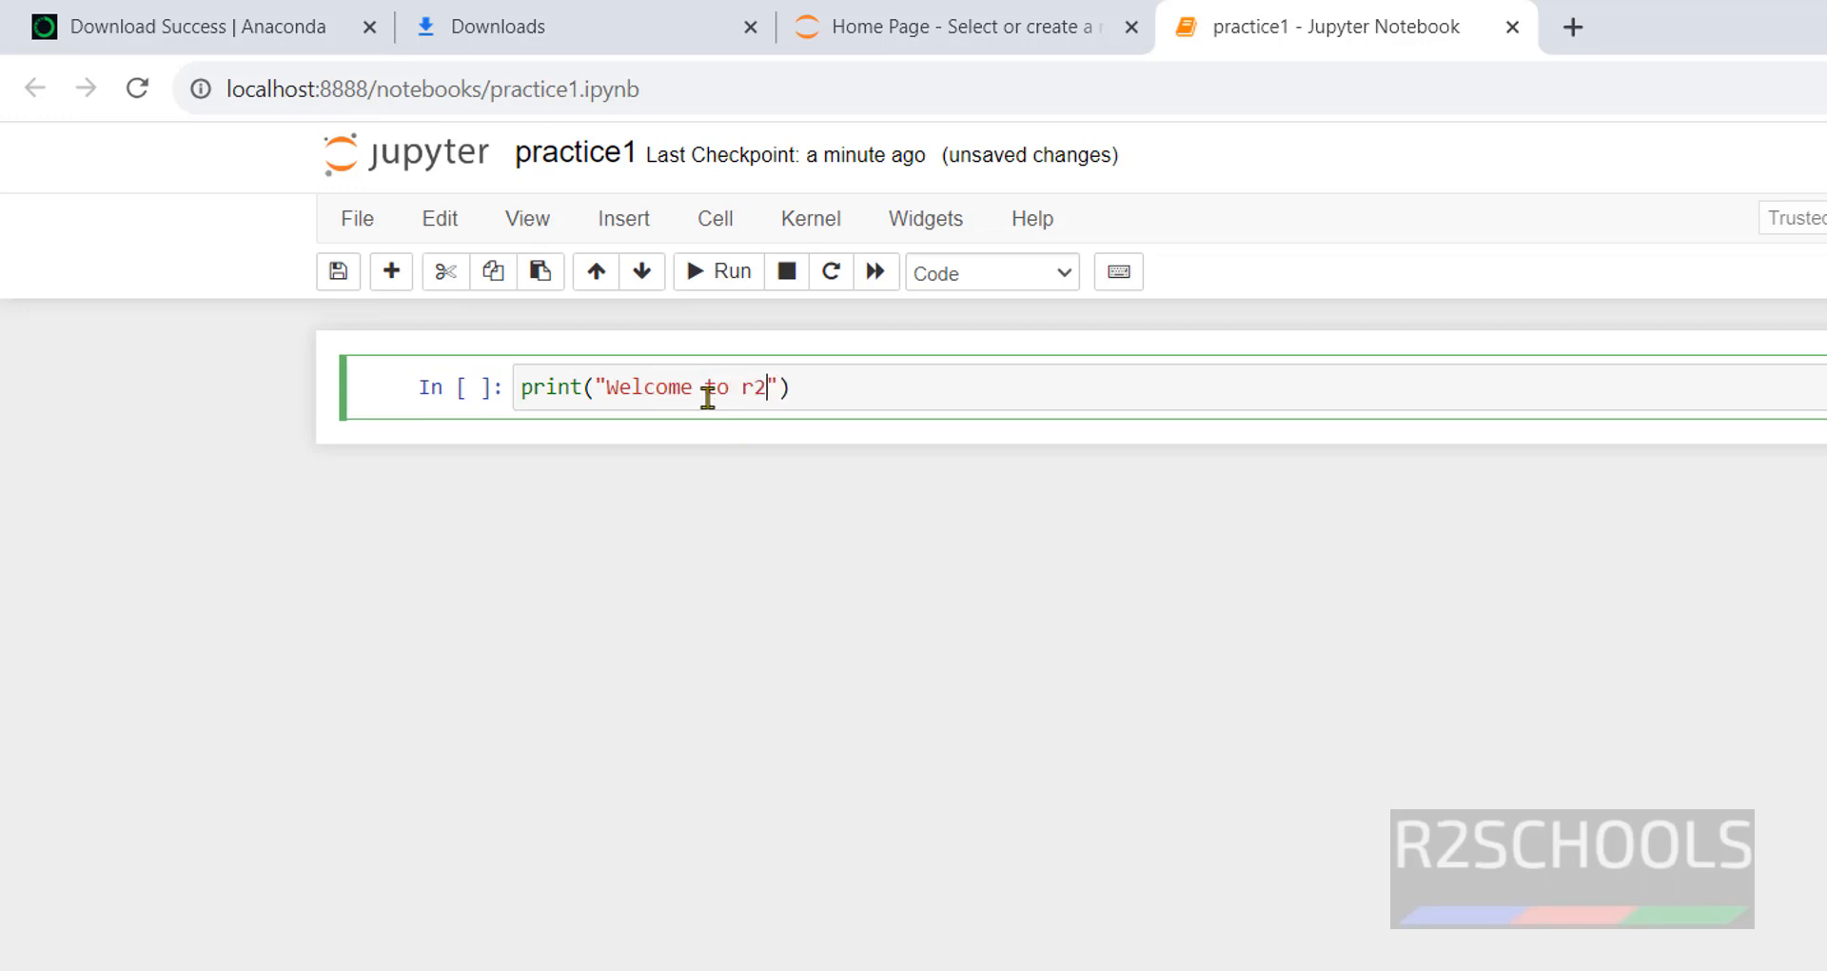
{"action": "type", "text": "schools youtube cha"}
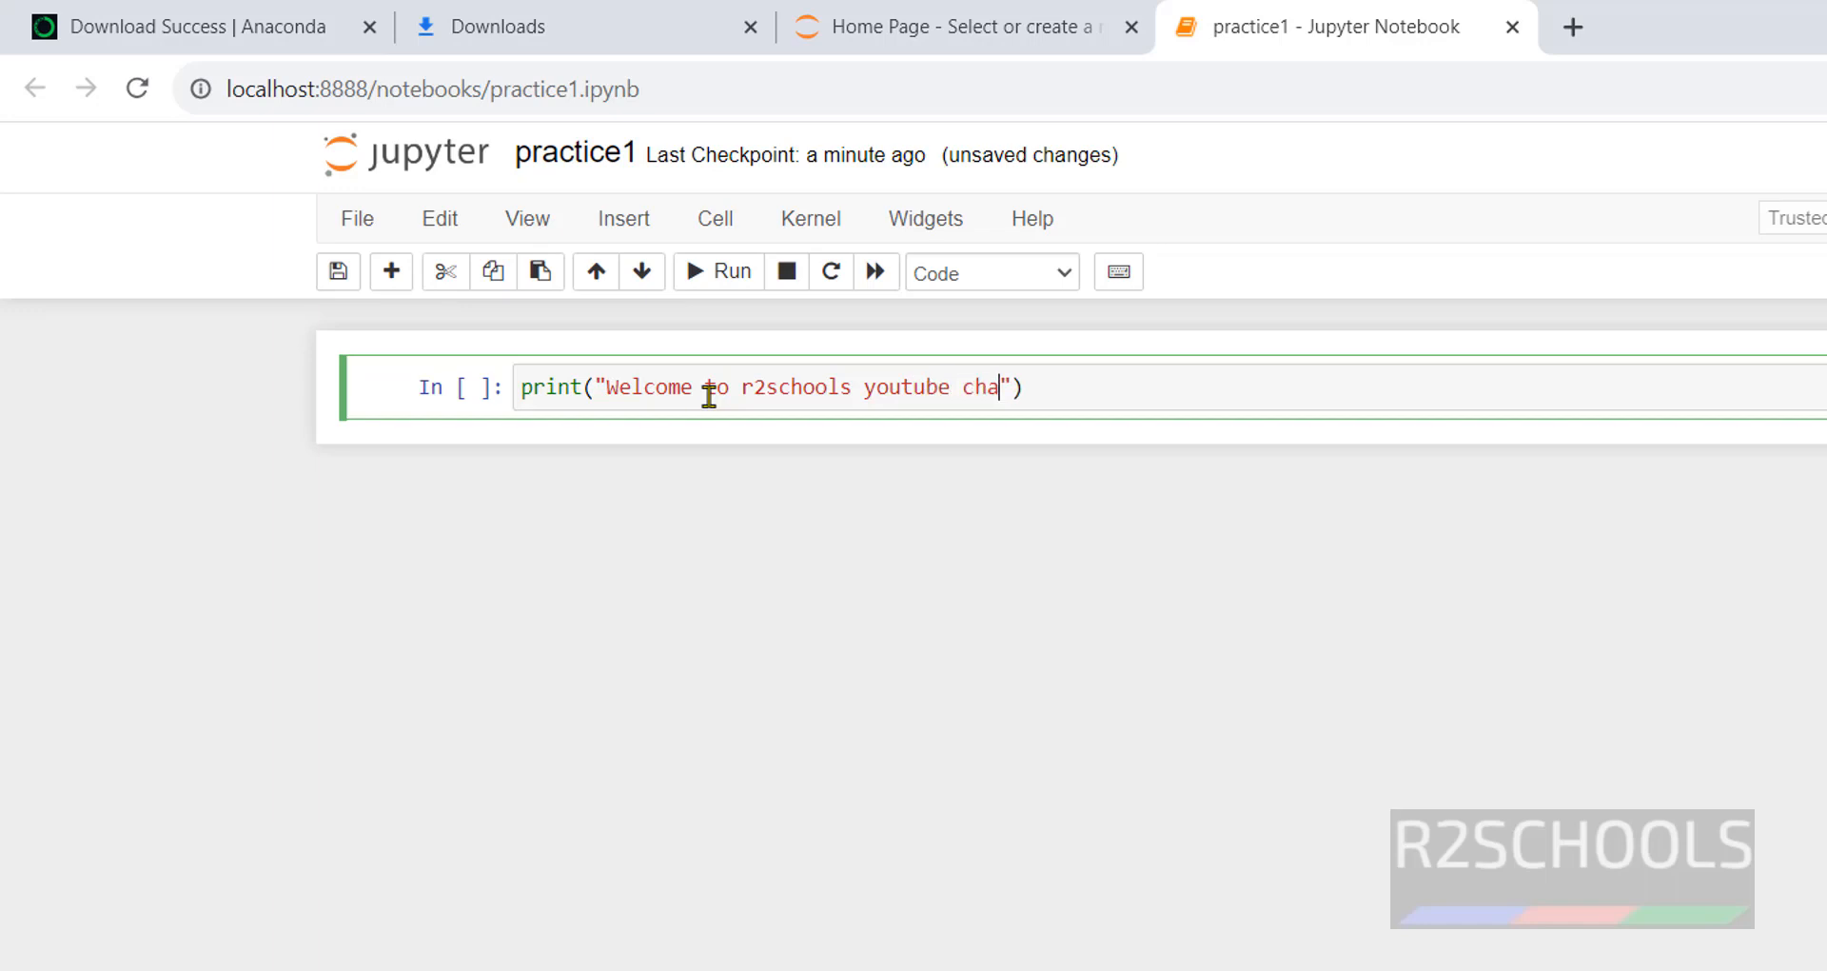
{"action": "type", "text": "nnel"}
{"action": "left_click", "coordinate": [1133, 383]}
{"action": "key", "text": "shift+Return"}
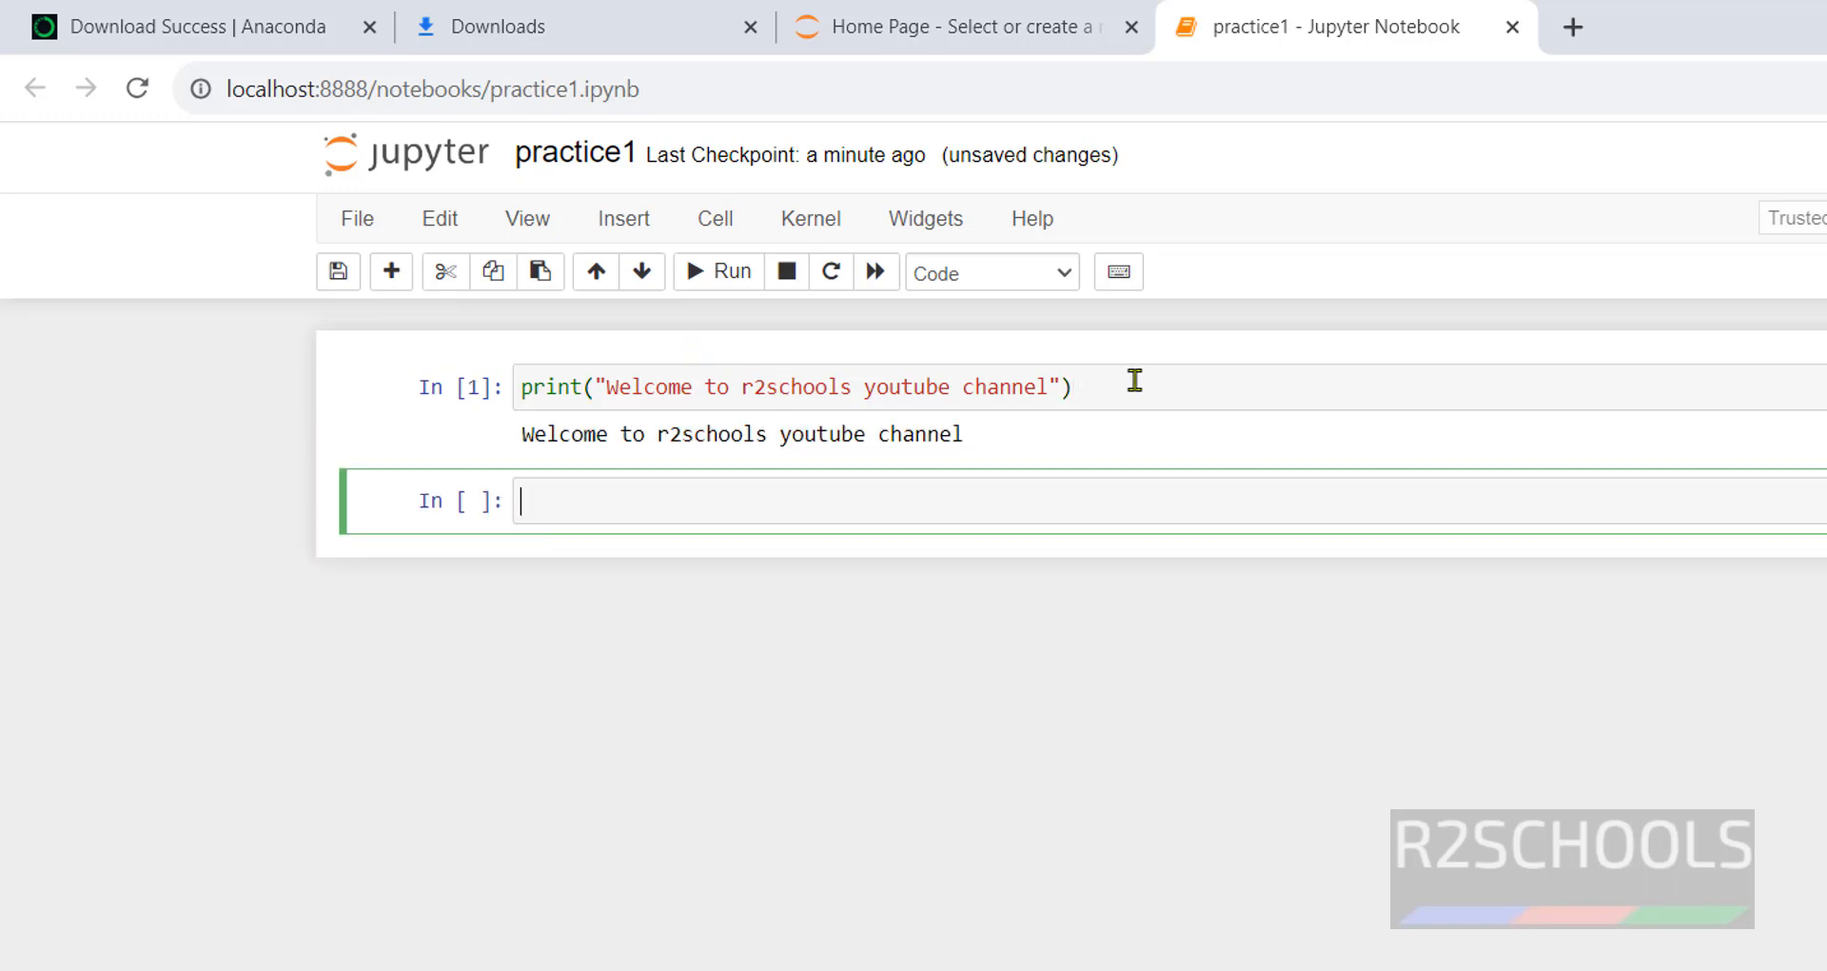
{"action": "left_click_drag", "start_coordinate": [996, 444], "coordinate": [521, 434]}
{"action": "left_click", "coordinate": [628, 501]}
Copy the first cell's print statement into the second cell and run that cell in place without adding another
{"action": "left_click_drag", "start_coordinate": [1094, 388], "coordinate": [514, 385]}
{"action": "key", "text": "ctrl+c"}
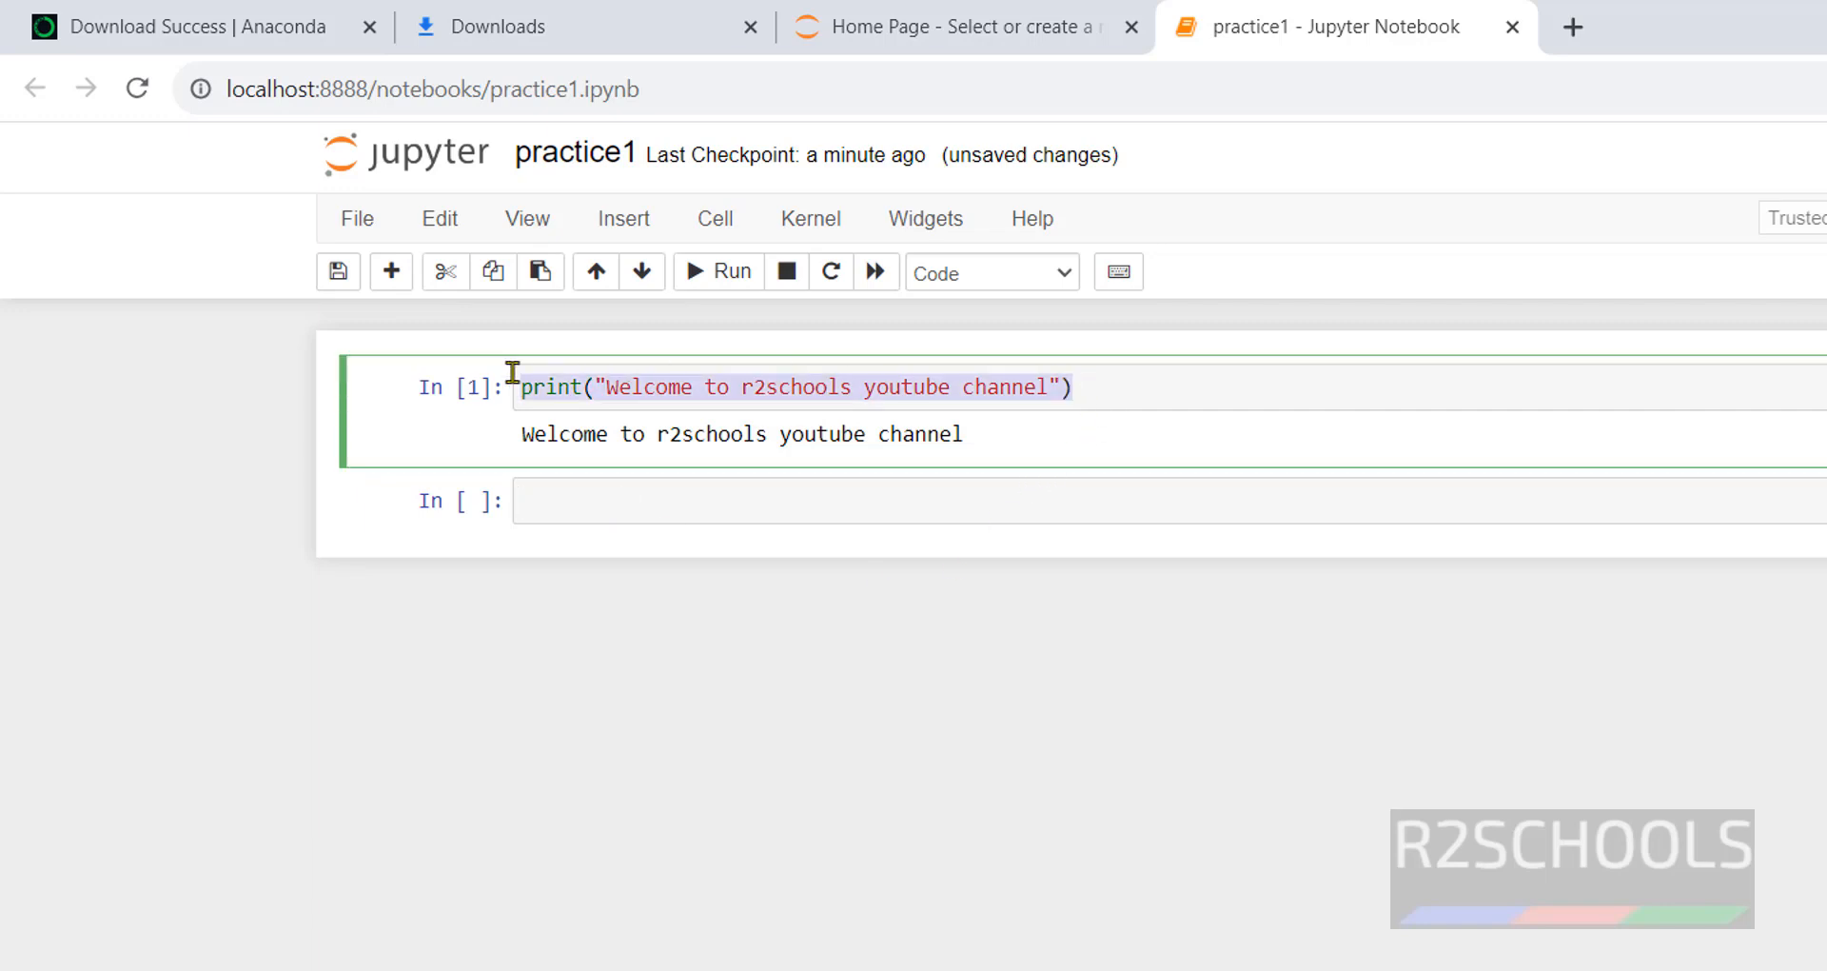
{"action": "left_click", "coordinate": [592, 495]}
{"action": "key", "text": "ctrl+v"}
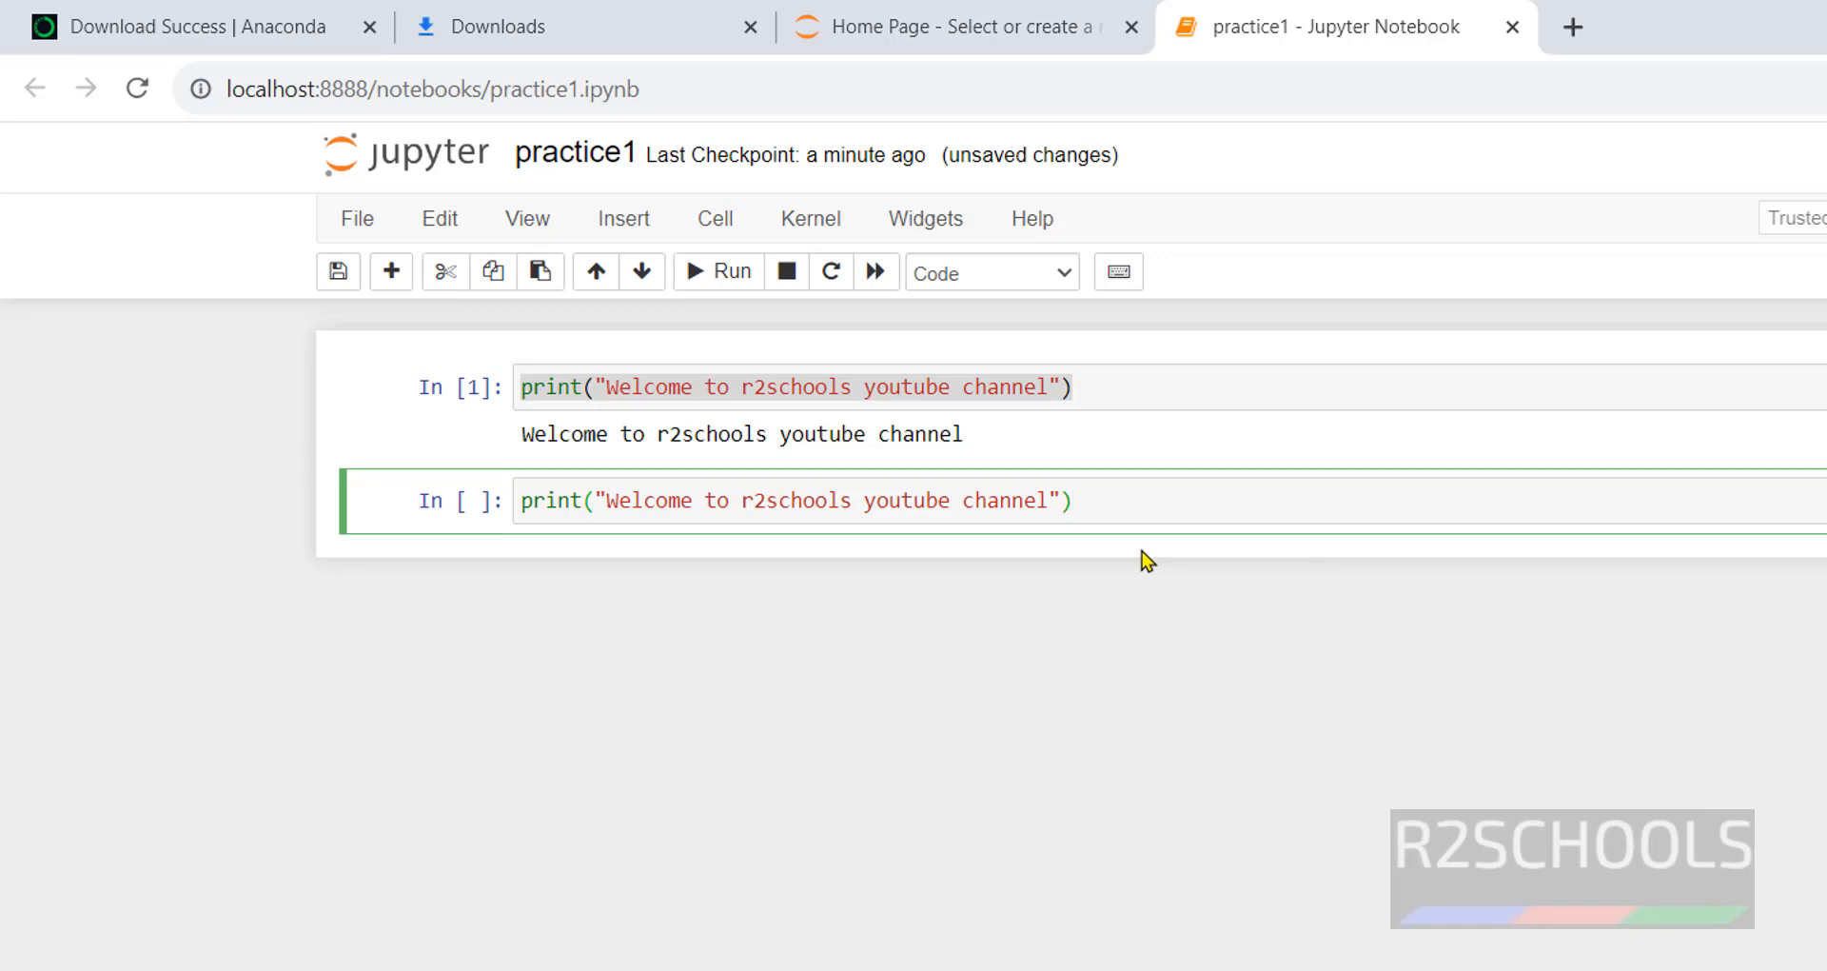
{"action": "key", "text": "ctrl+Return"}
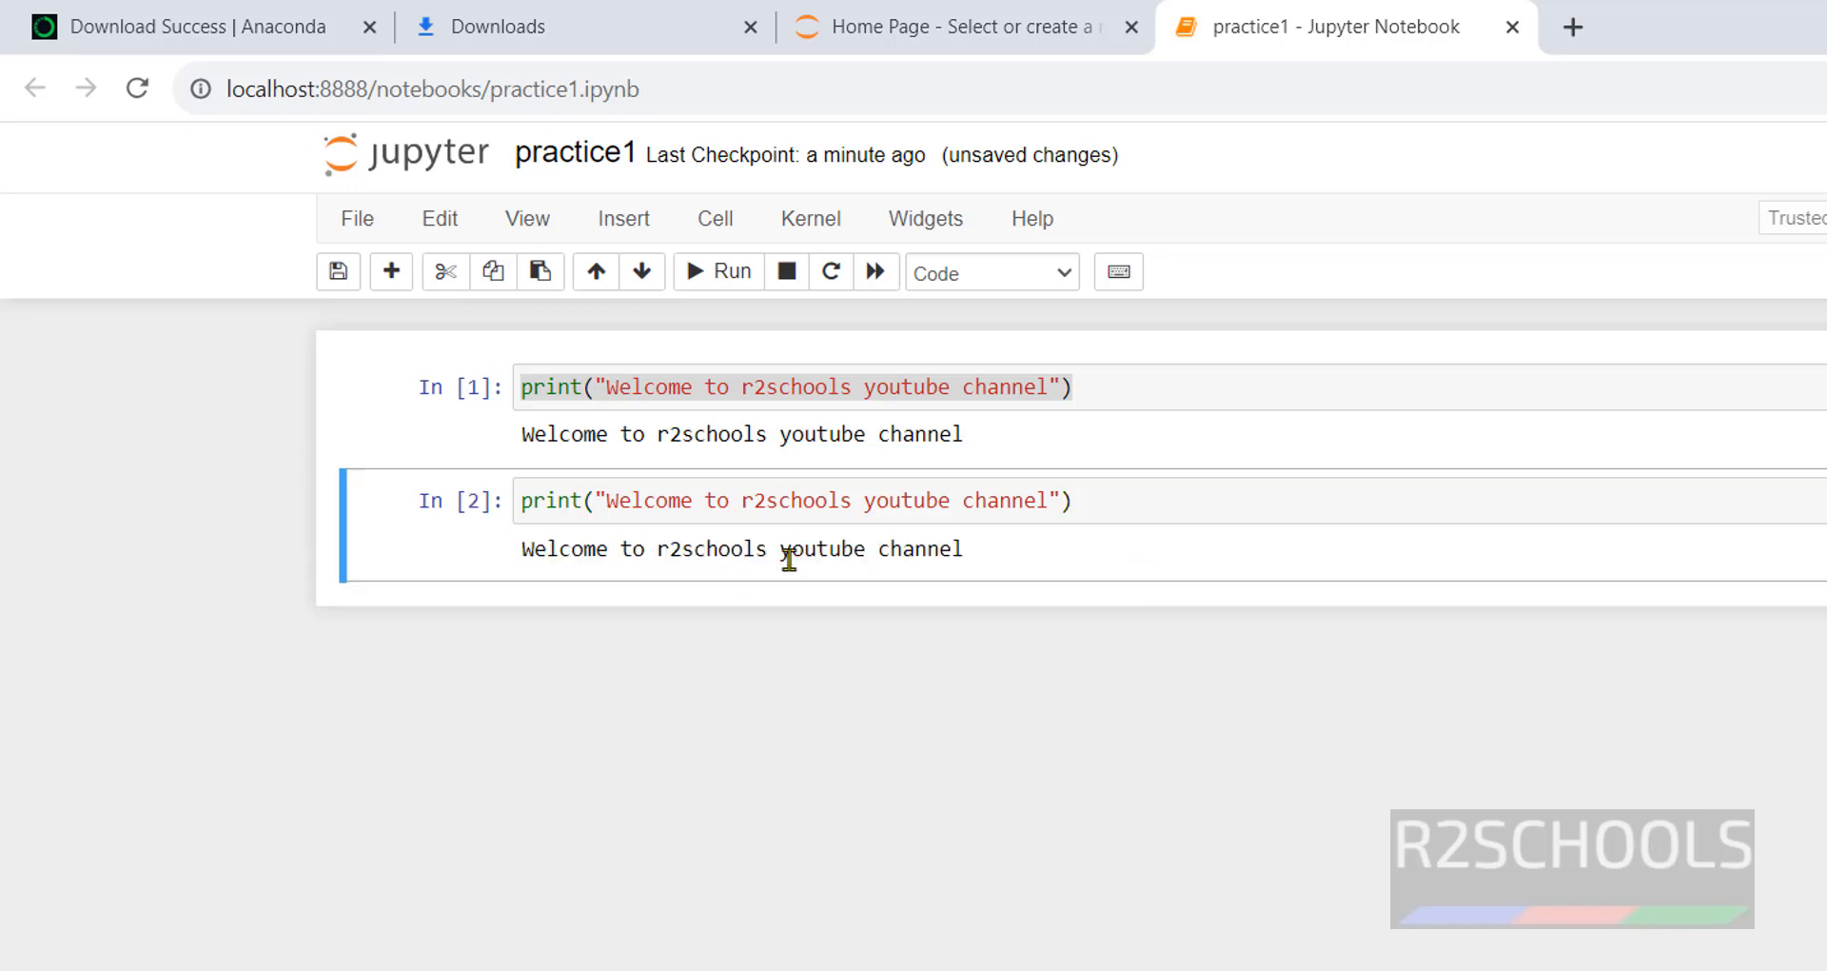
Insert an empty code cell below the second cell and place the cursor in it
{"action": "left_click", "coordinate": [1159, 500]}
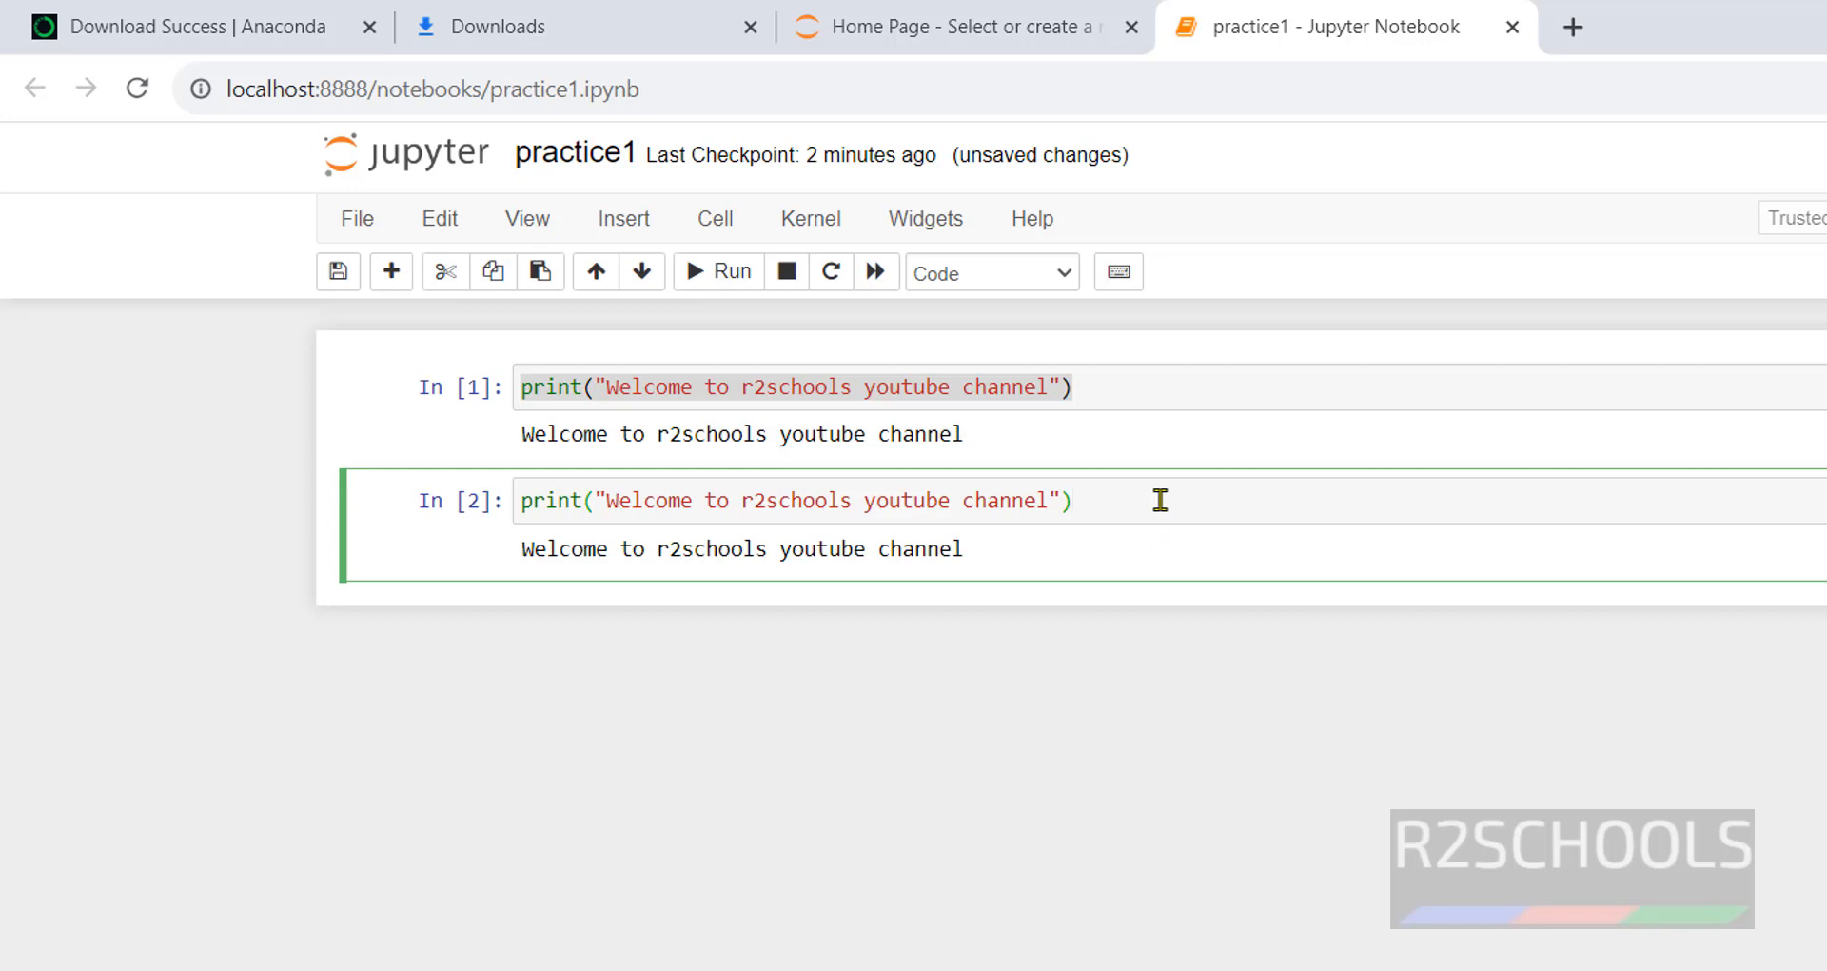
{"action": "left_click", "coordinate": [402, 275]}
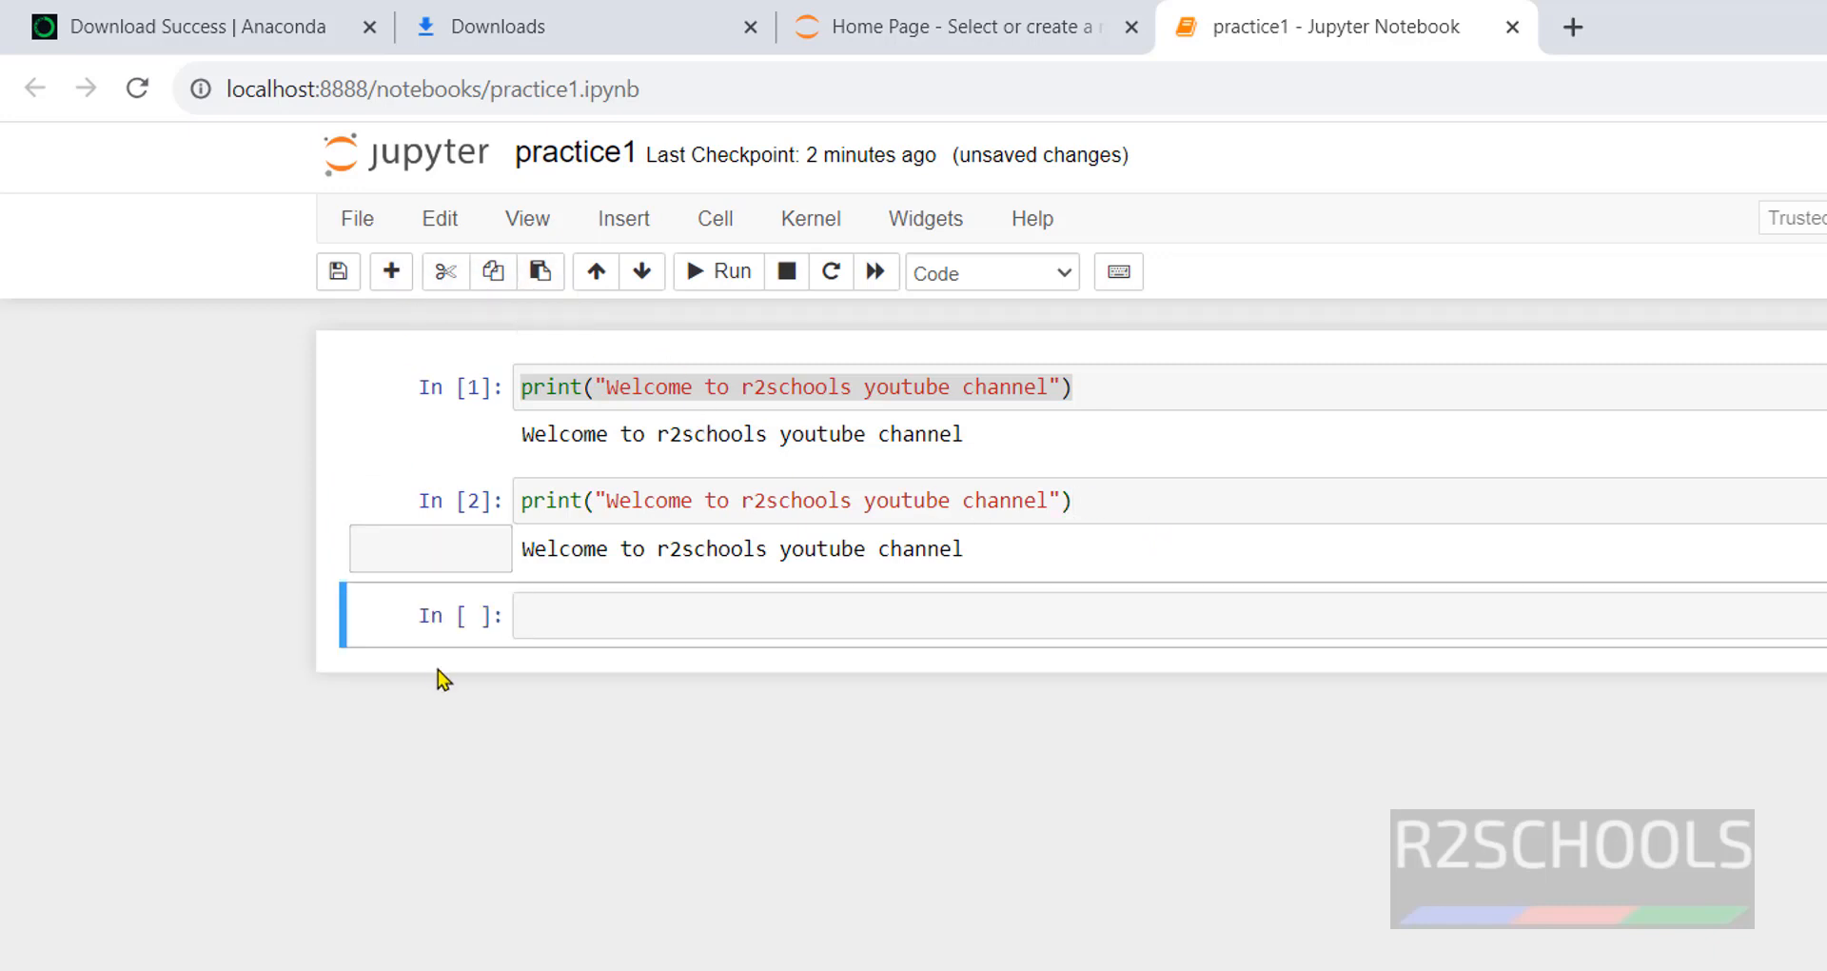
{"action": "left_click", "coordinate": [579, 617]}
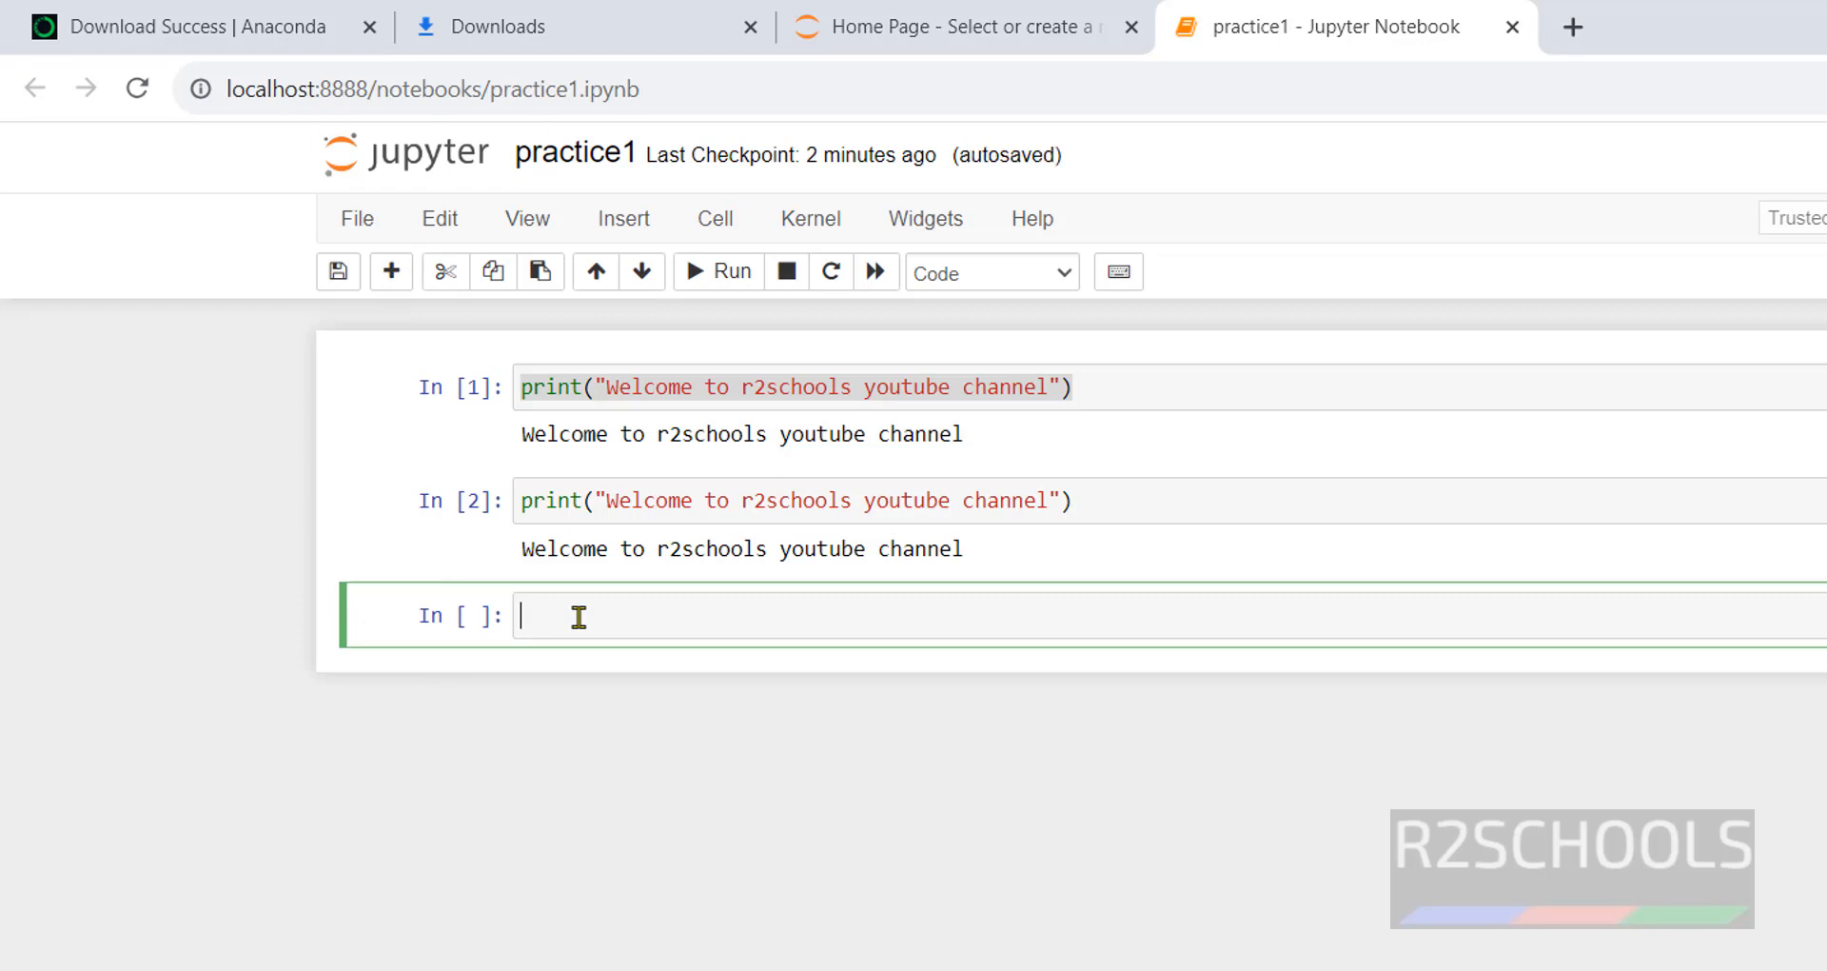